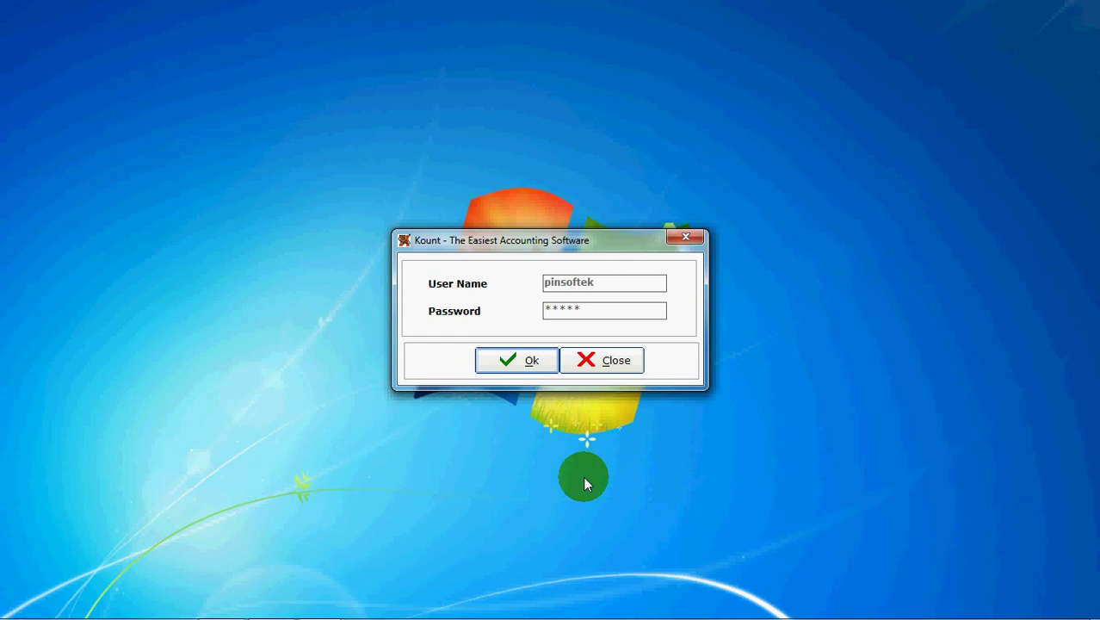
Sign in and add company C01 with accounting year 01-04-2011 to 31-03-2012.
{"action": "left_click", "coordinate": [496, 358]}
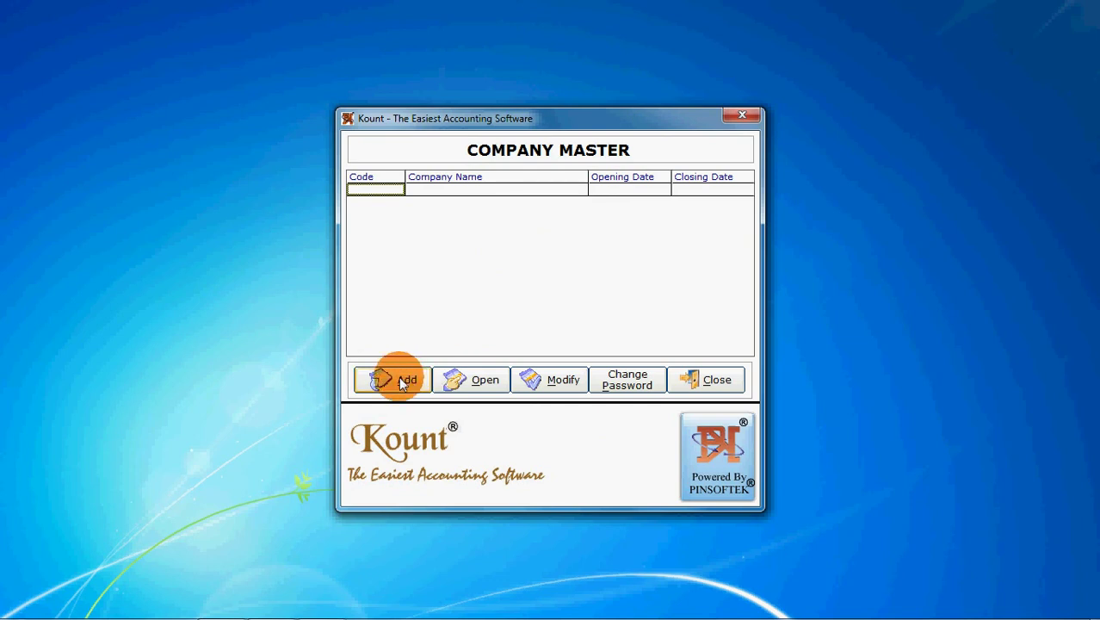
{"action": "left_click", "coordinate": [399, 379]}
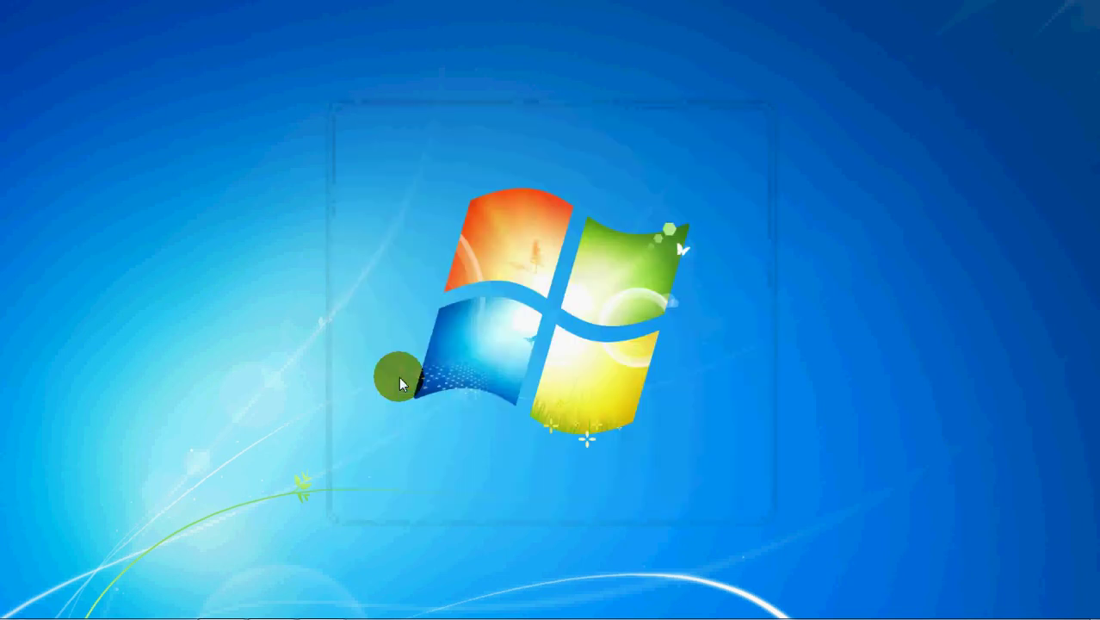
{"action": "left_click", "coordinate": [589, 367]}
{"action": "key", "text": "Right"}
{"action": "key", "text": "Right"}
{"action": "key", "text": "Down"}
{"action": "key", "text": "Return"}
{"action": "key", "text": "Right"}
{"action": "key", "text": "Right"}
{"action": "key", "text": "Down"}
{"action": "key", "text": "Return"}
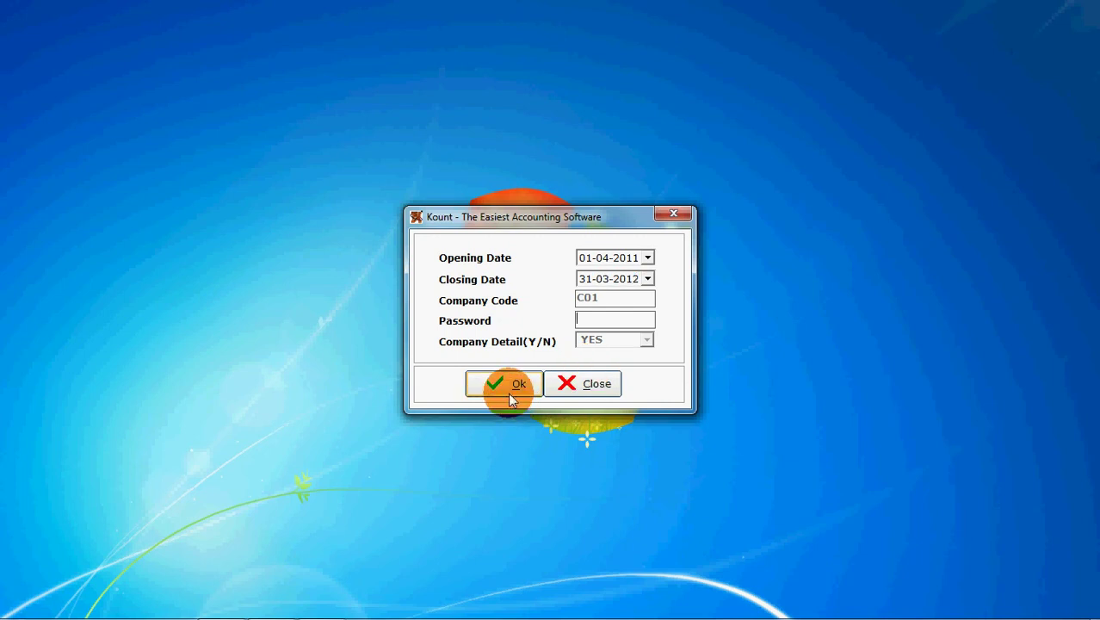
{"action": "left_click", "coordinate": [509, 394]}
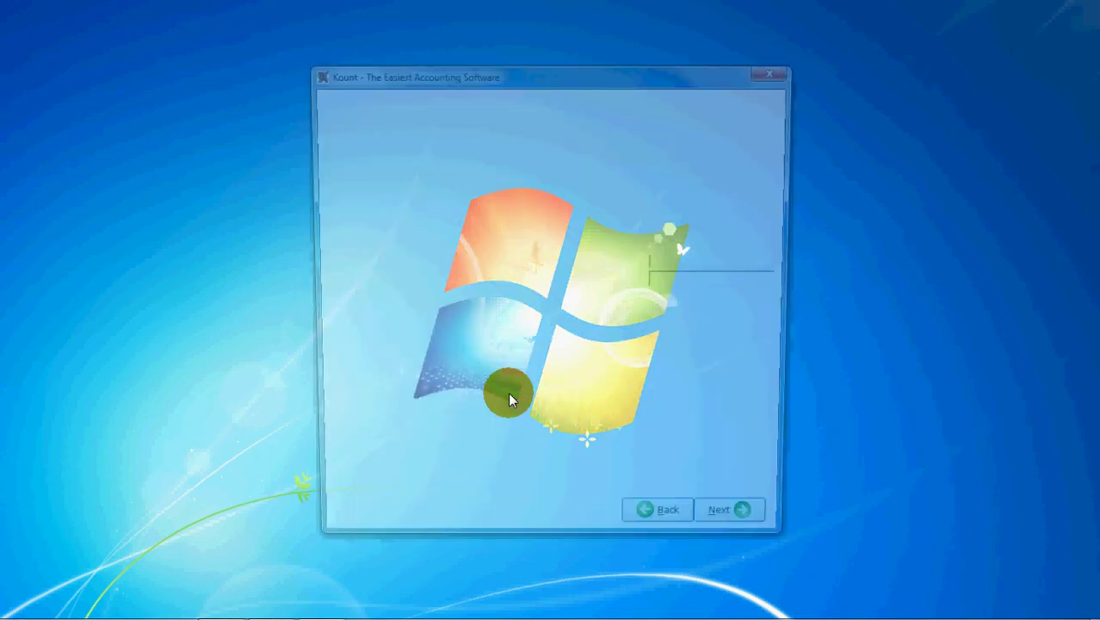
Enter company name PINSOFTEK with its street address, city Ahmedabad, pin code and state Gujarat.
{"action": "type", "text": "pinsoftek"}
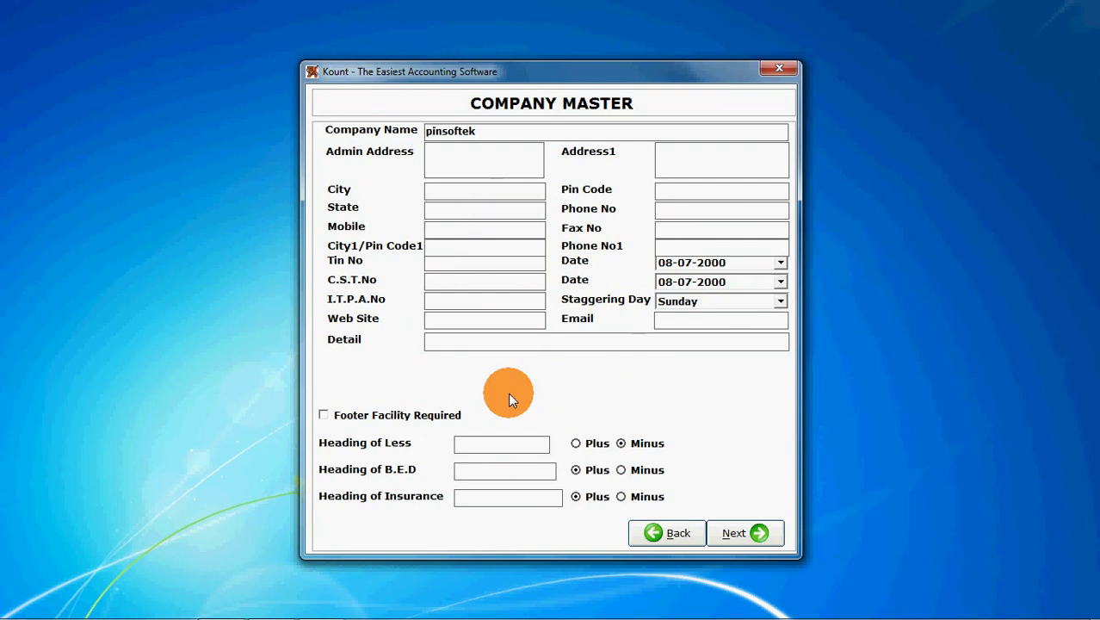
{"action": "key", "text": "Tab"}
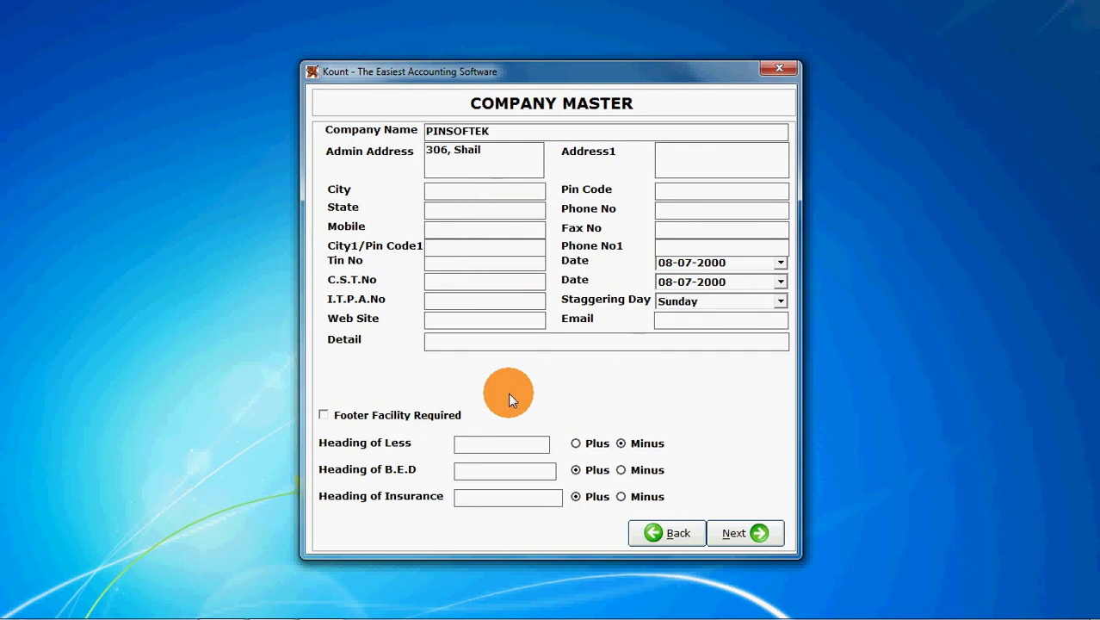
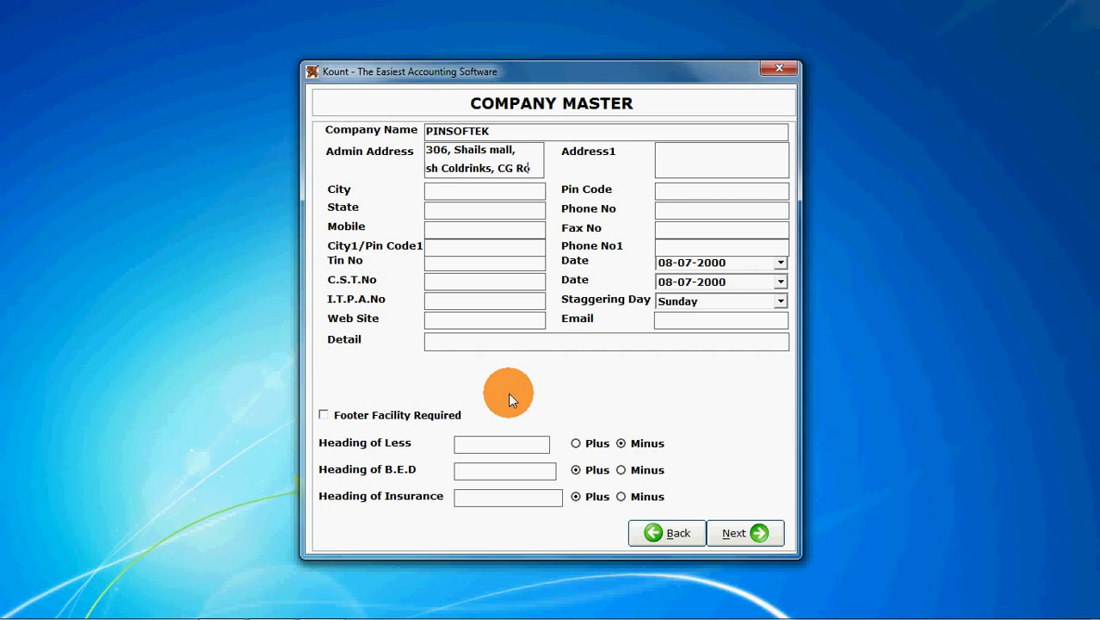
{"action": "key", "text": "Tab"}
{"action": "type", "text": "Ahmeda"}
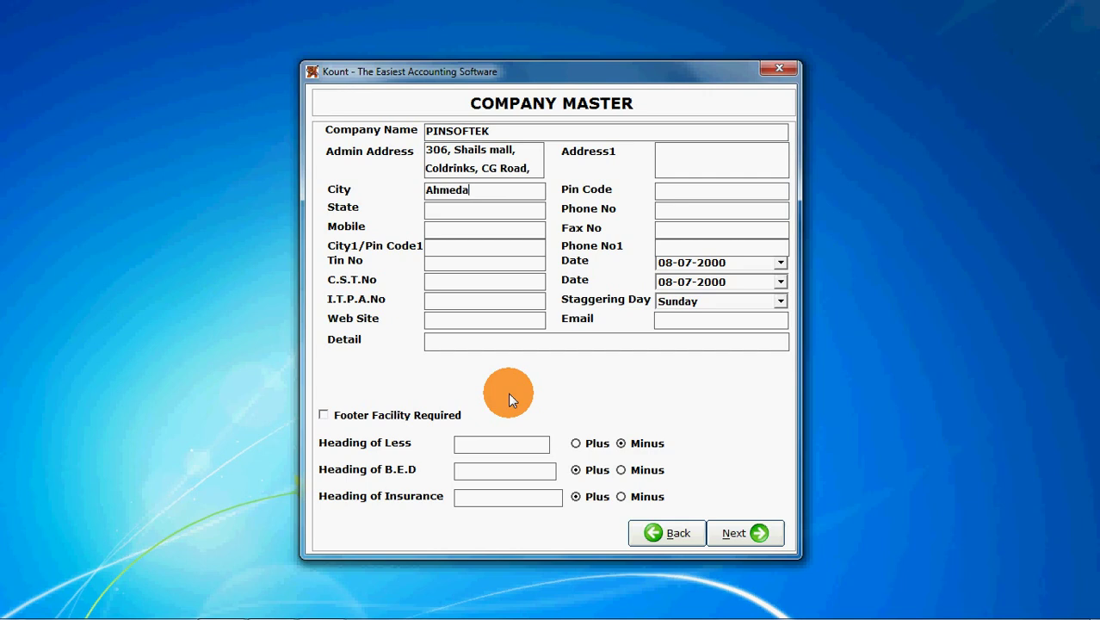
{"action": "type", "text": "bad"}
{"action": "key", "text": "Tab"}
{"action": "type", "text": "380009"}
{"action": "key", "text": "Tab"}
{"action": "type", "text": "Gujarat"}
{"action": "key", "text": "Tab"}
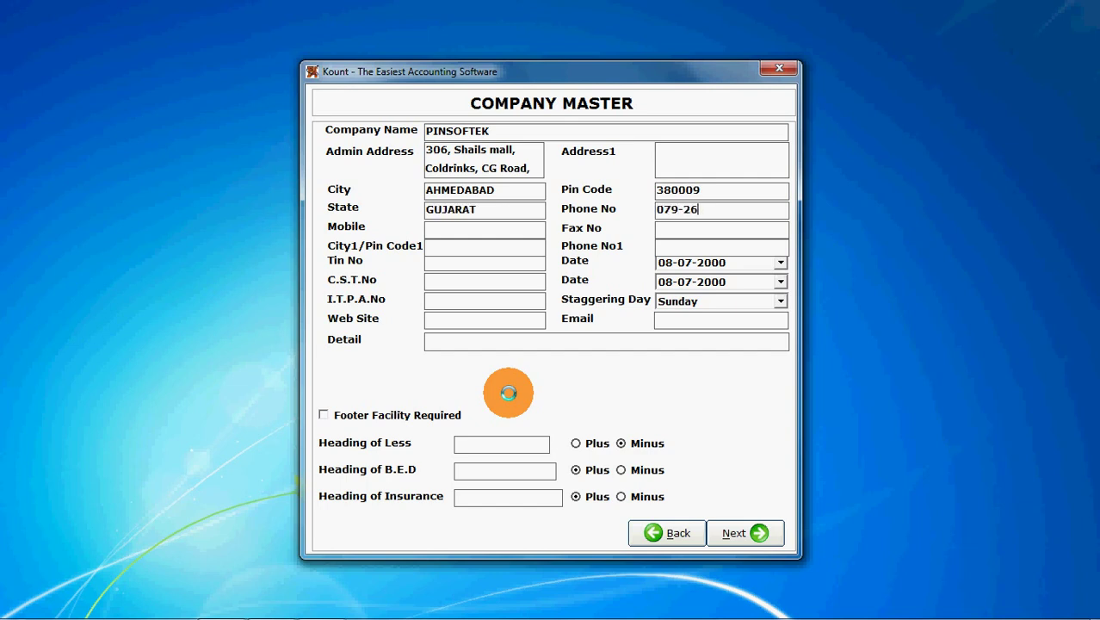
Fill in the company's phone and mobile numbers, Tin No 240 and C.S.T.No 245.
{"action": "key", "text": "Tab"}
{"action": "key", "text": "Tab"}
{"action": "key", "text": "Tab"}
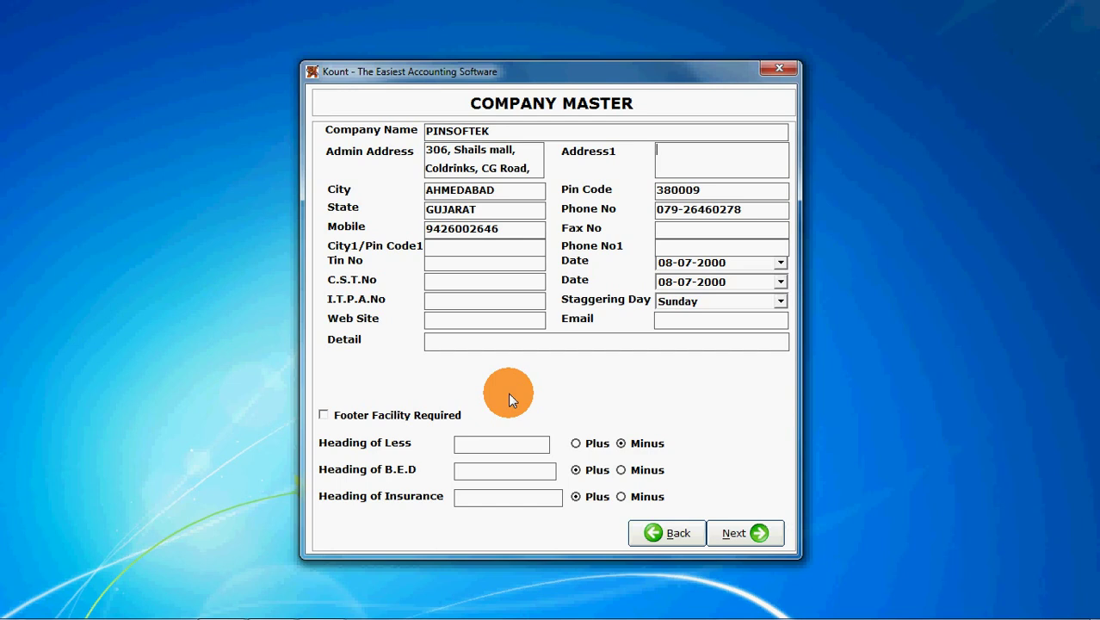
{"action": "key", "text": "Tab"}
{"action": "key", "text": "Tab"}
{"action": "key", "text": "Tab"}
{"action": "type", "text": "240"}
{"action": "key", "text": "Tab"}
{"action": "key", "text": "Tab"}
{"action": "type", "text": "245"}
{"action": "key", "text": "Tab"}
{"action": "key", "text": "Tab"}
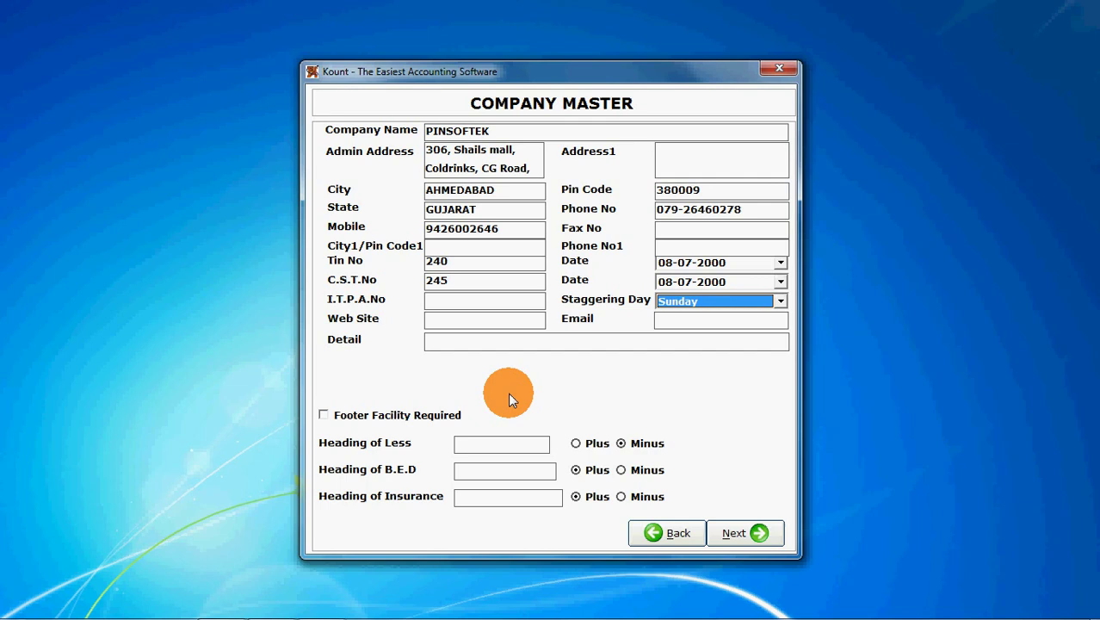
{"action": "key", "text": "Tab"}
{"action": "type", "text": "http://www."}
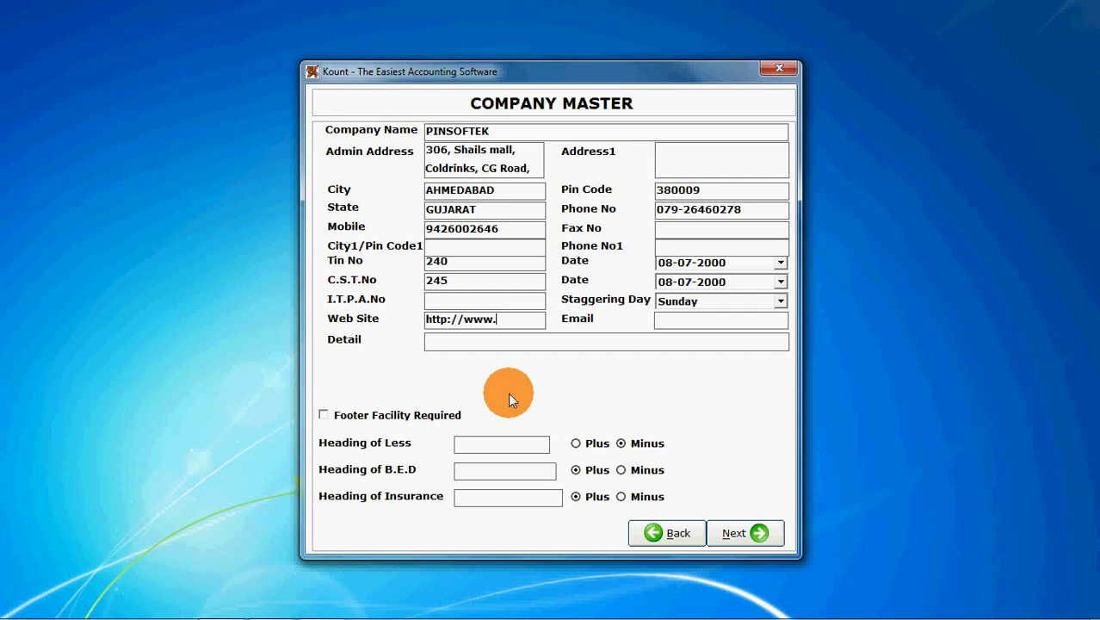
{"action": "type", "text": "pinsoftek.com"}
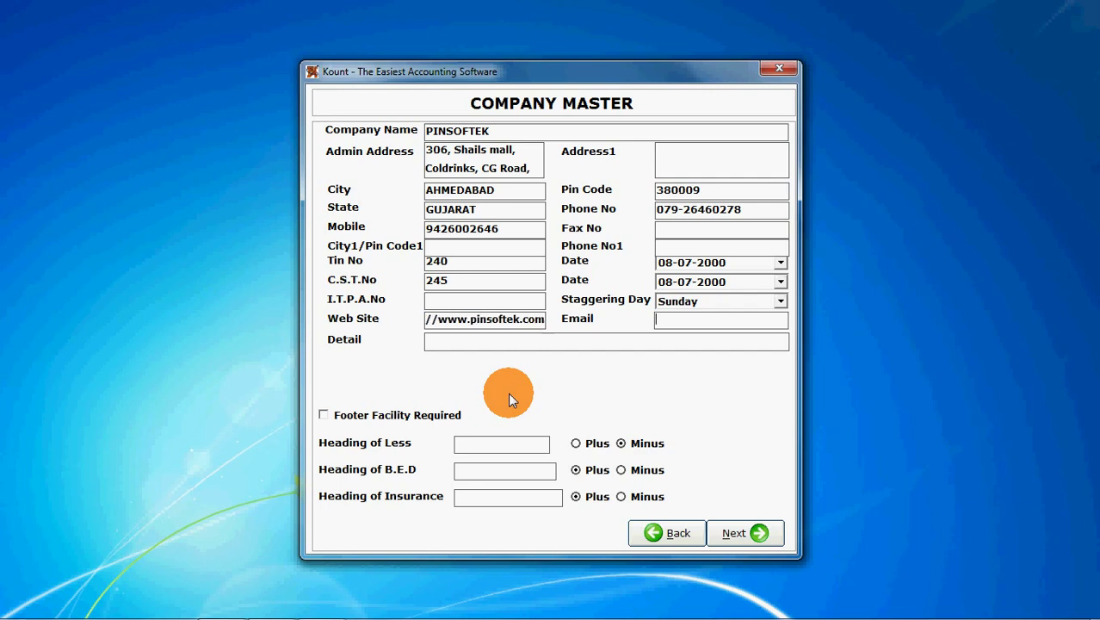
{"action": "key", "text": "Tab"}
{"action": "key", "text": "Tab"}
{"action": "type", "text": "Software Development"}
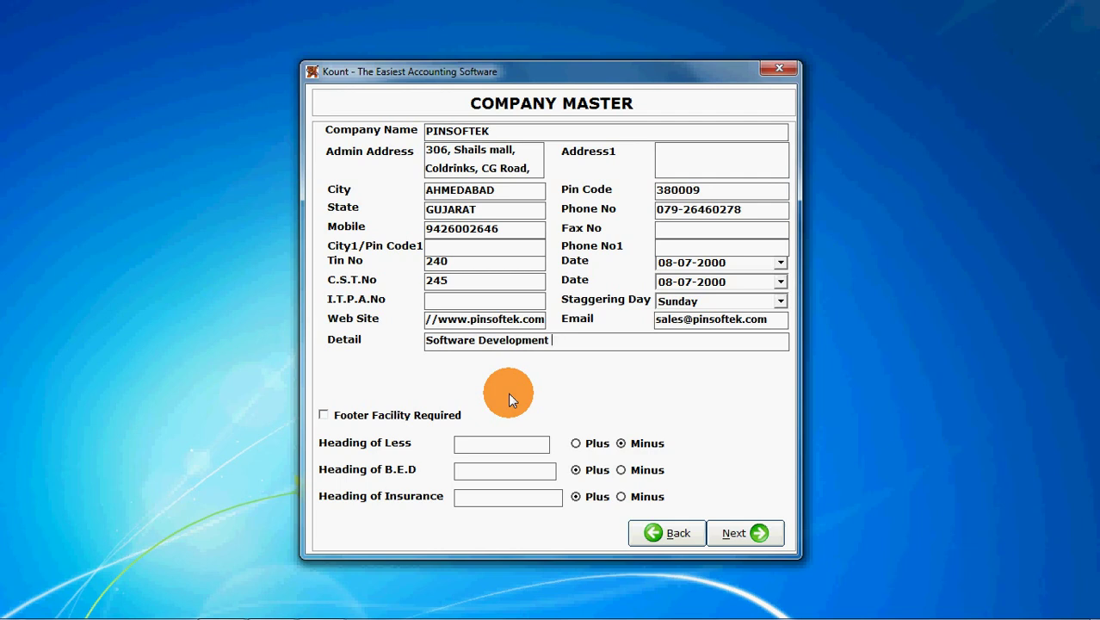
{"action": "key", "text": "ctrl+Left"}
{"action": "type", "text": "Product"}
{"action": "key", "text": "End"}
{"action": "type", "text": "C"}
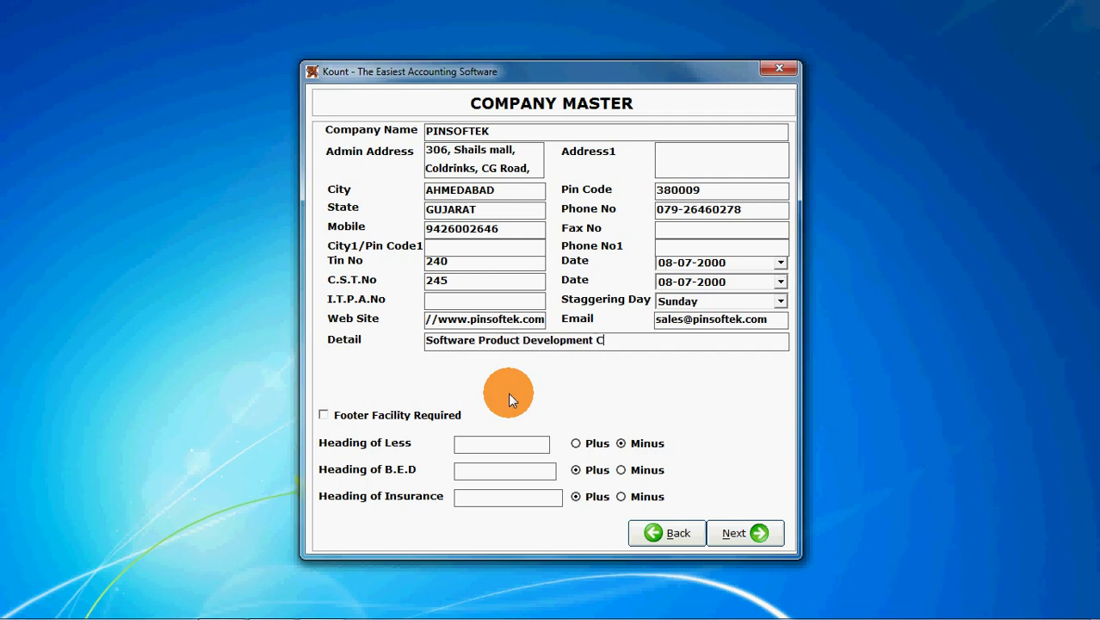
{"action": "type", "text": "ompany."}
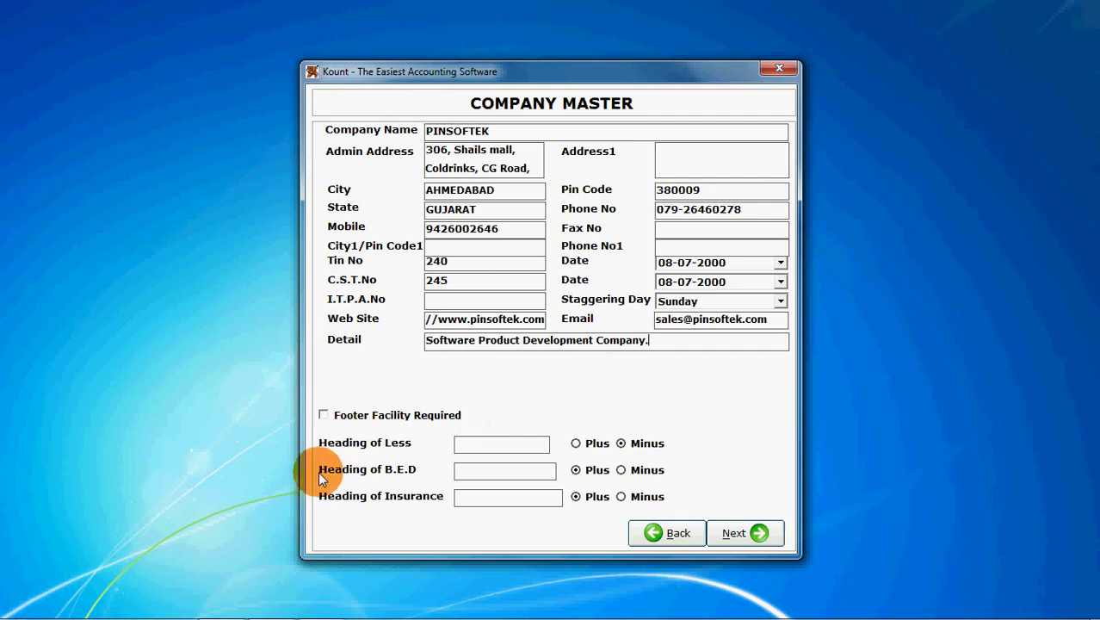
Enable Footer Facility Required and continue to the sales/purchase billing options.
{"action": "left_click", "coordinate": [322, 416]}
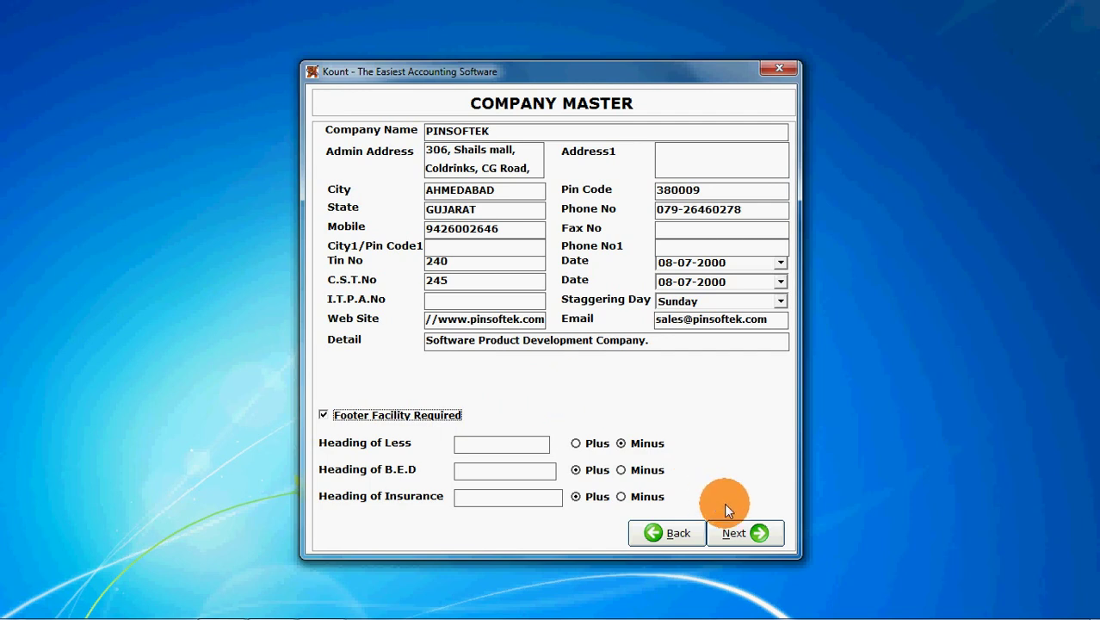
{"action": "key", "text": "alt"}
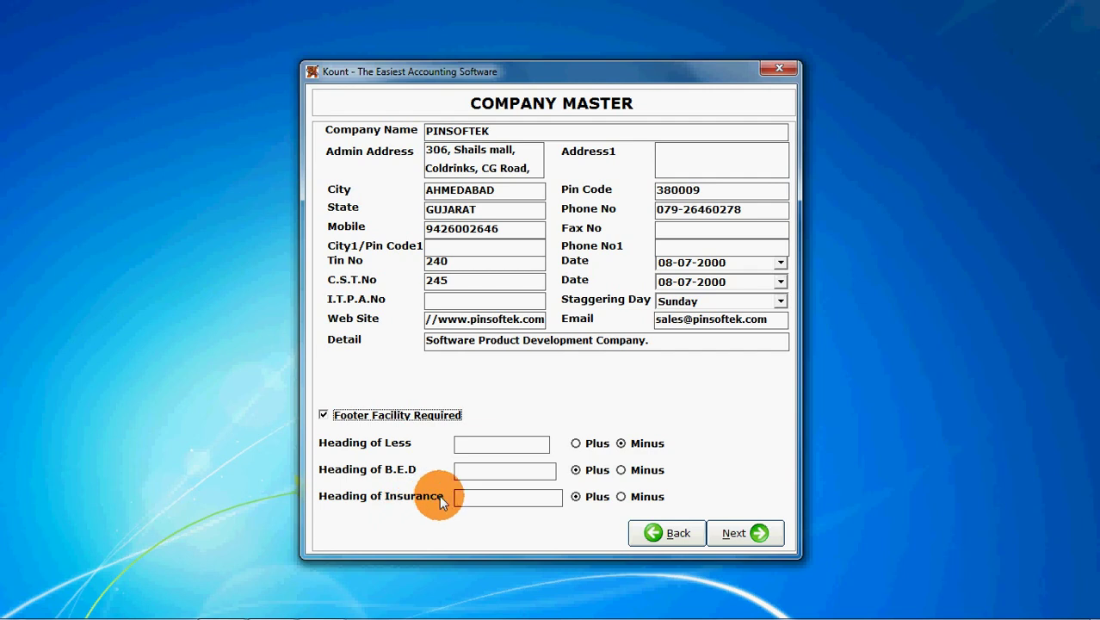
{"action": "left_click", "coordinate": [729, 533]}
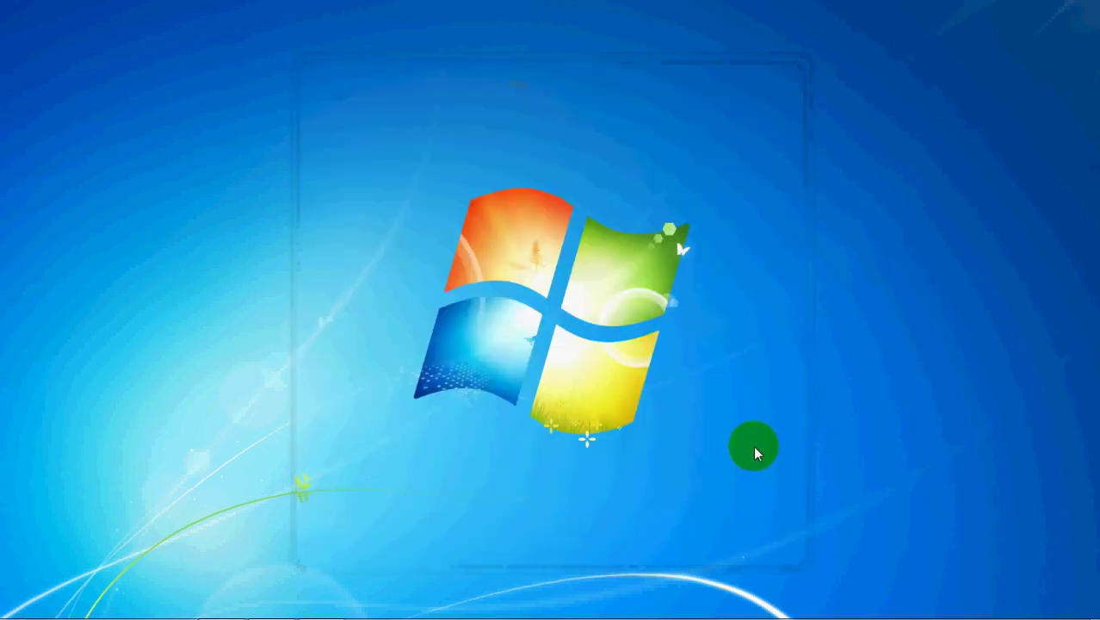
{"action": "left_click", "coordinate": [618, 377]}
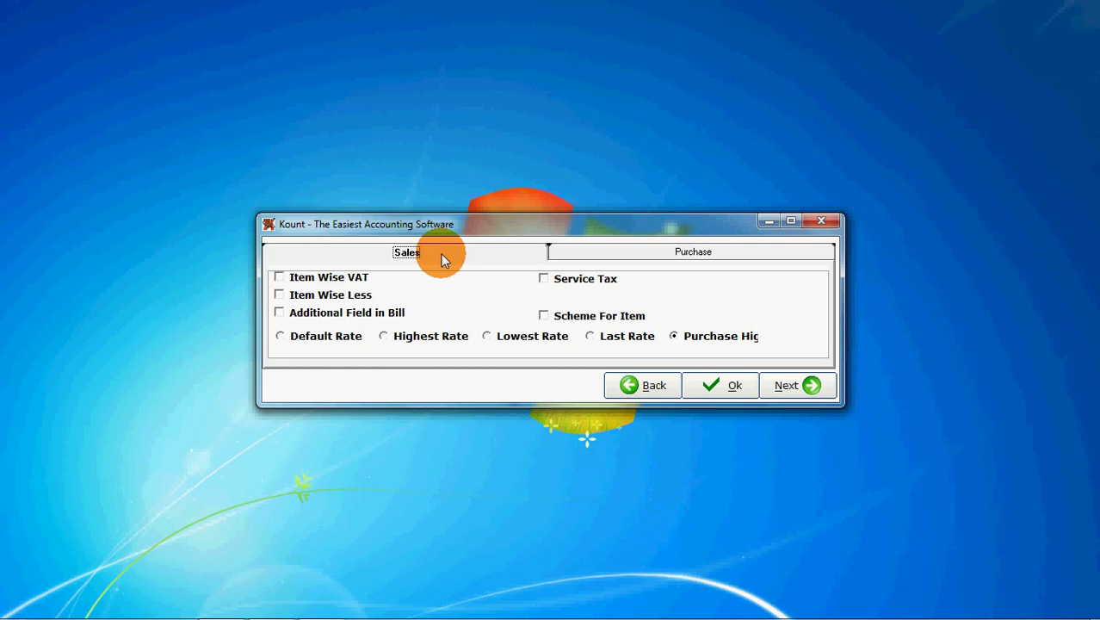
Set sales pricing to Last Rate, save the options and enter the admin user name.
{"action": "left_click", "coordinate": [308, 336]}
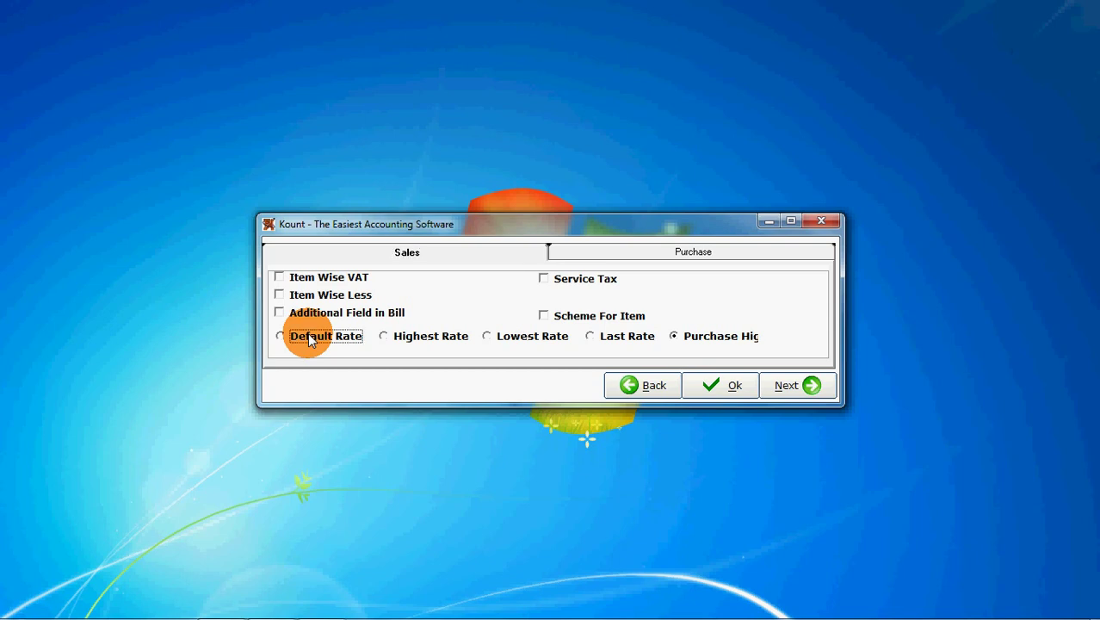
{"action": "left_click", "coordinate": [398, 336]}
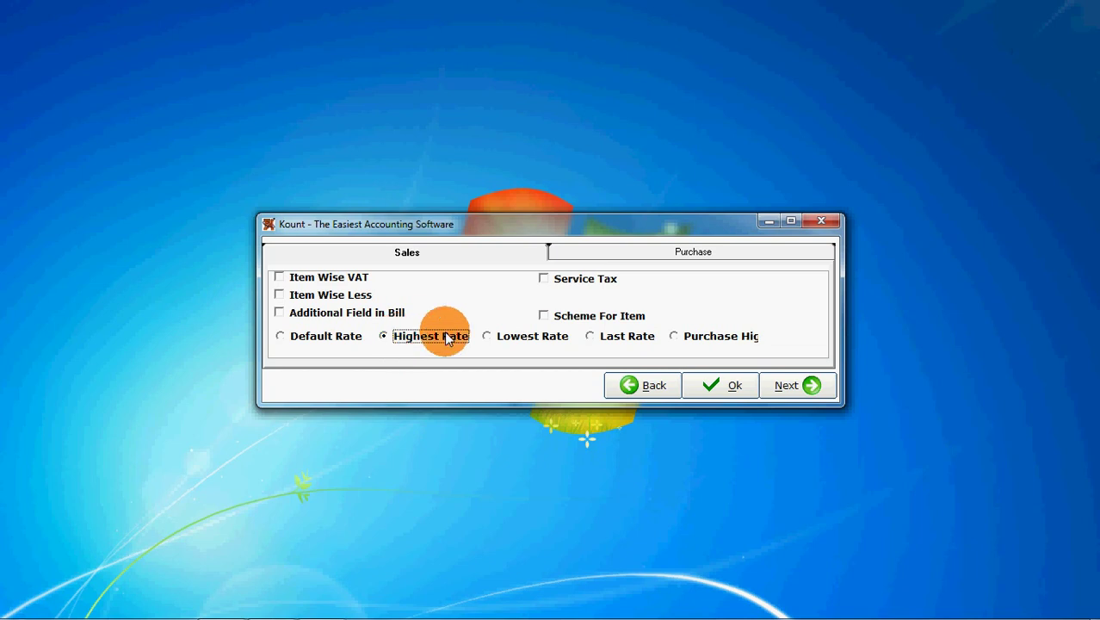
{"action": "left_click", "coordinate": [516, 337]}
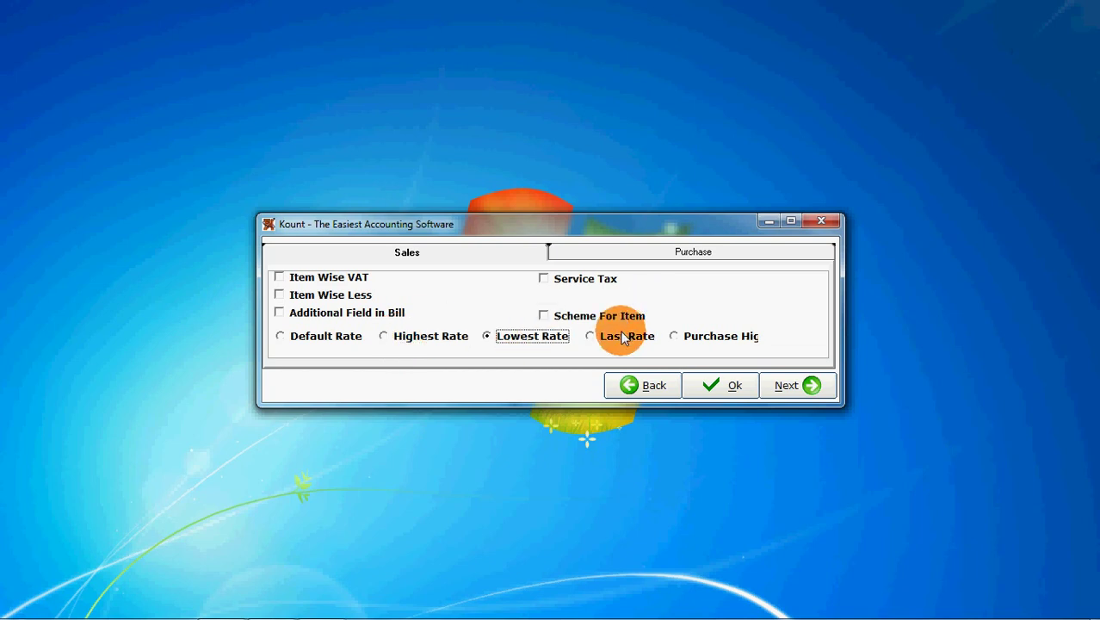
{"action": "left_click", "coordinate": [621, 341]}
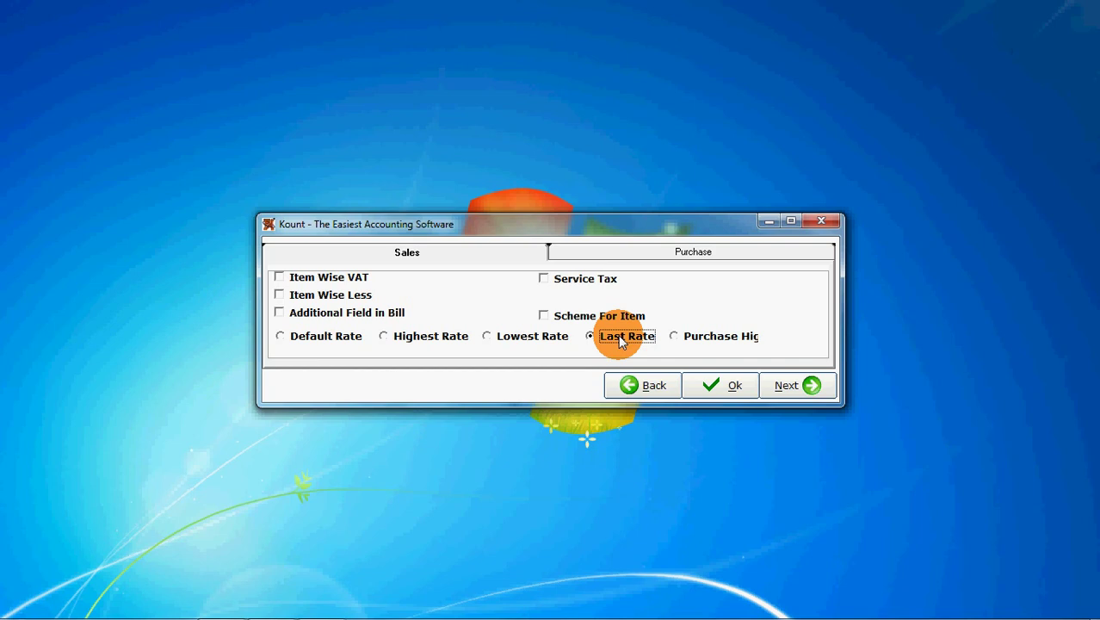
{"action": "left_click", "coordinate": [714, 385]}
{"action": "type", "text": "admin"}
{"action": "key", "text": "Tab"}
Confirm the admin login, then enable purchase, sales and tax round-off, reminders and multiple units.
{"action": "type", "text": "*********"}
{"action": "left_click", "coordinate": [516, 346]}
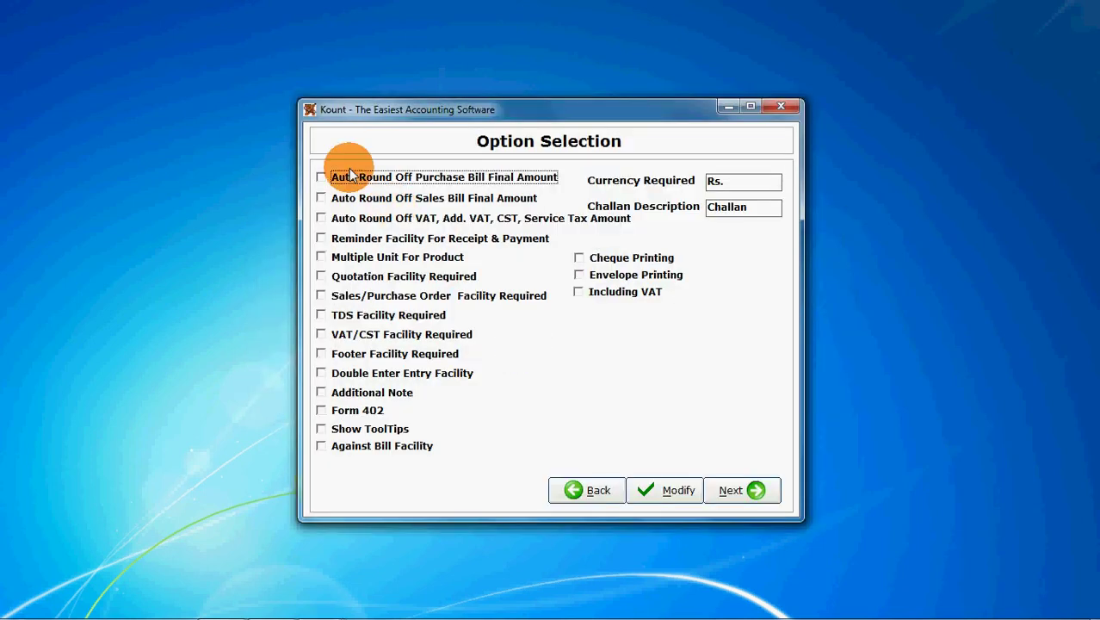
{"action": "left_click", "coordinate": [341, 180]}
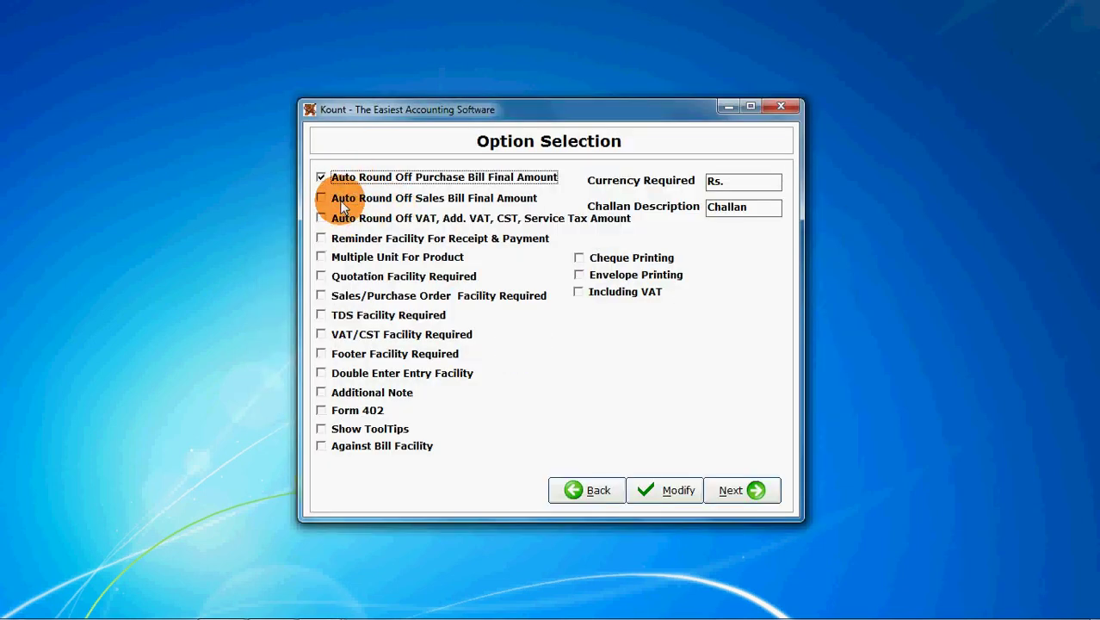
{"action": "left_click", "coordinate": [340, 198]}
{"action": "left_click", "coordinate": [341, 221]}
{"action": "left_click", "coordinate": [338, 239]}
{"action": "left_click", "coordinate": [334, 258]}
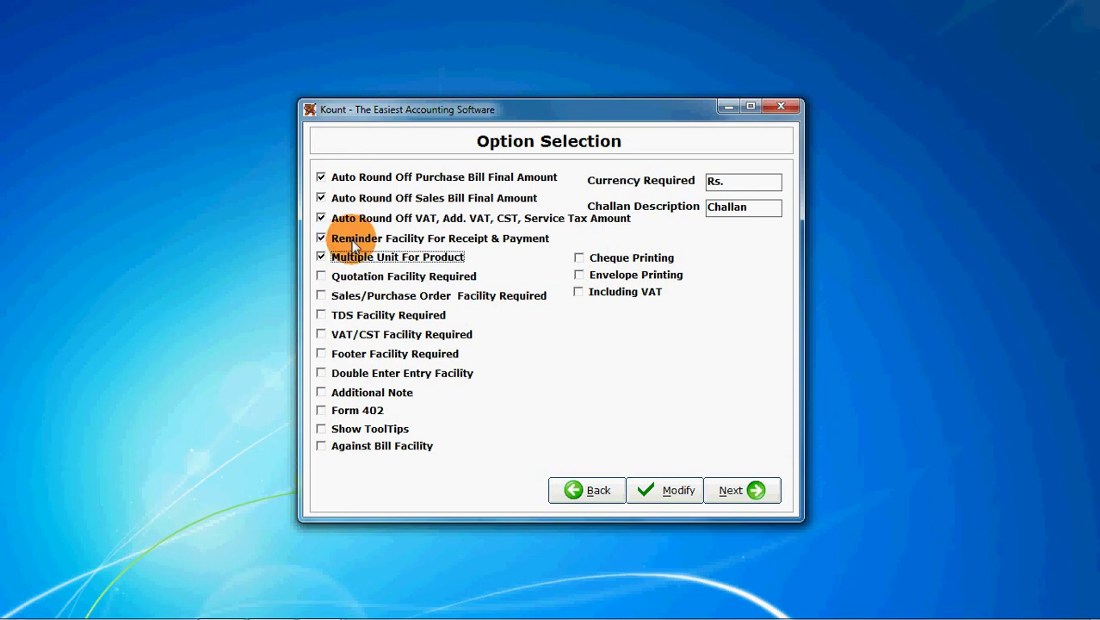
Enable TDS, VAT/CST, footer and double entry, then save with the admin credentials.
{"action": "left_click", "coordinate": [320, 314]}
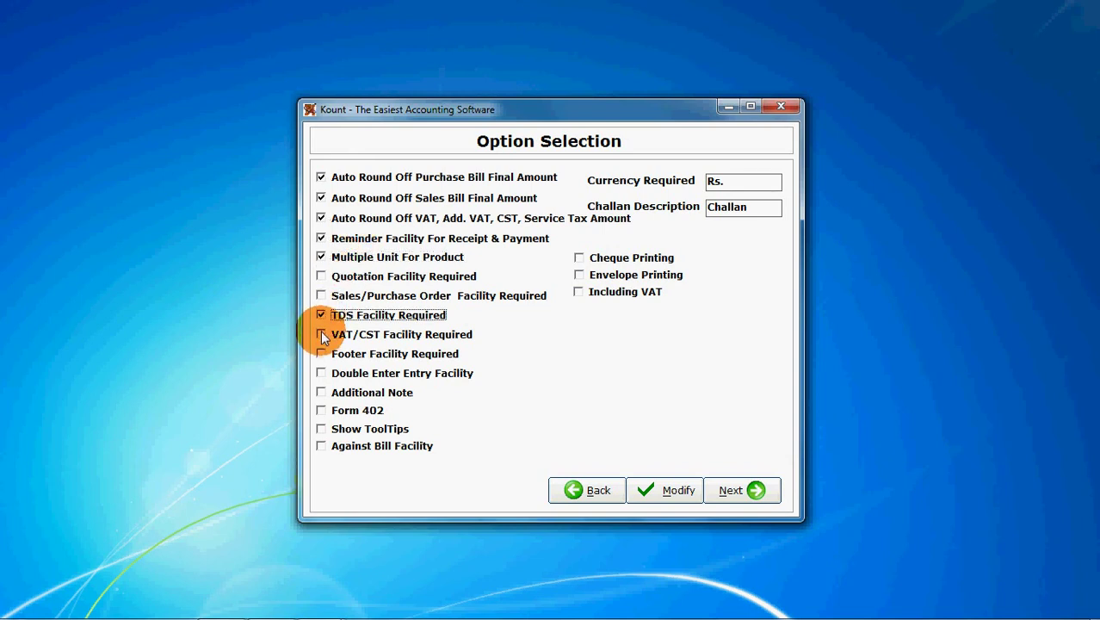
{"action": "left_click", "coordinate": [321, 334]}
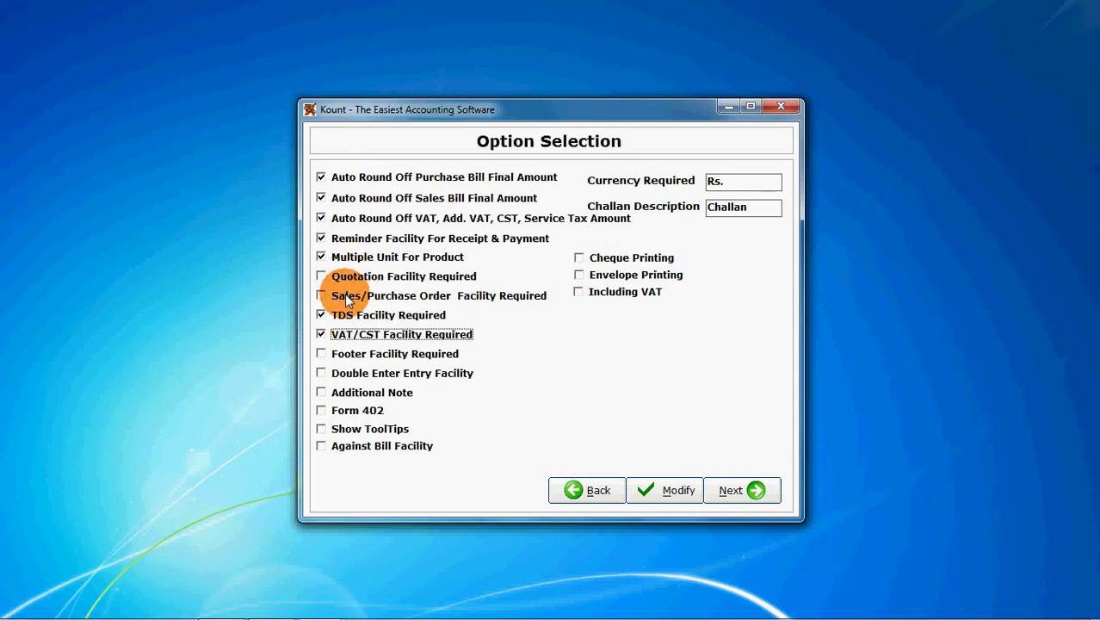
{"action": "left_click", "coordinate": [319, 351]}
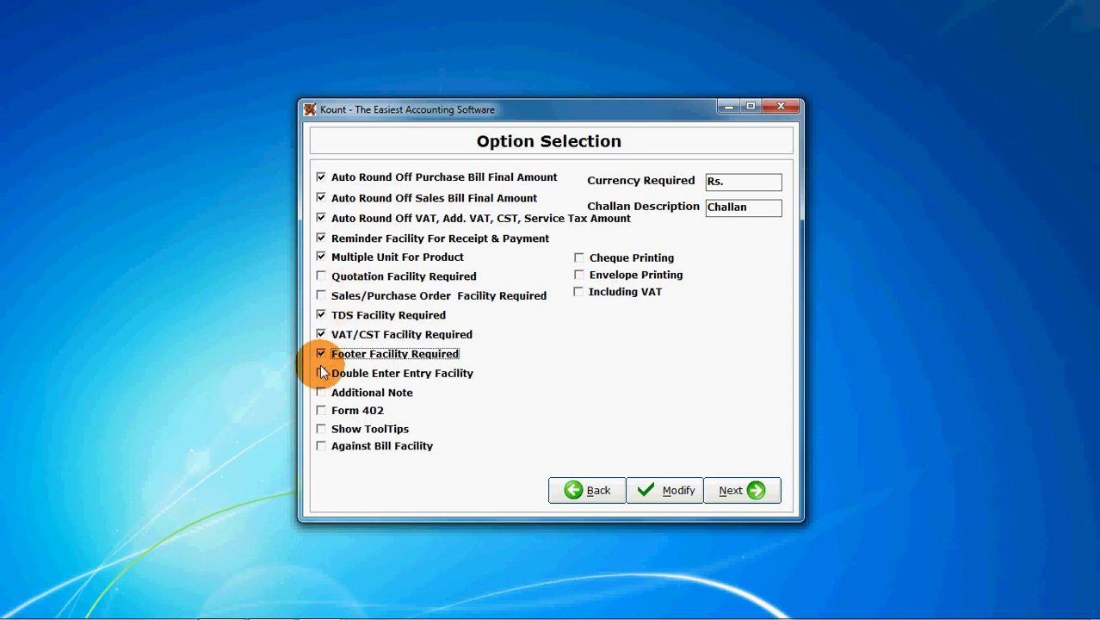
{"action": "left_click", "coordinate": [320, 372]}
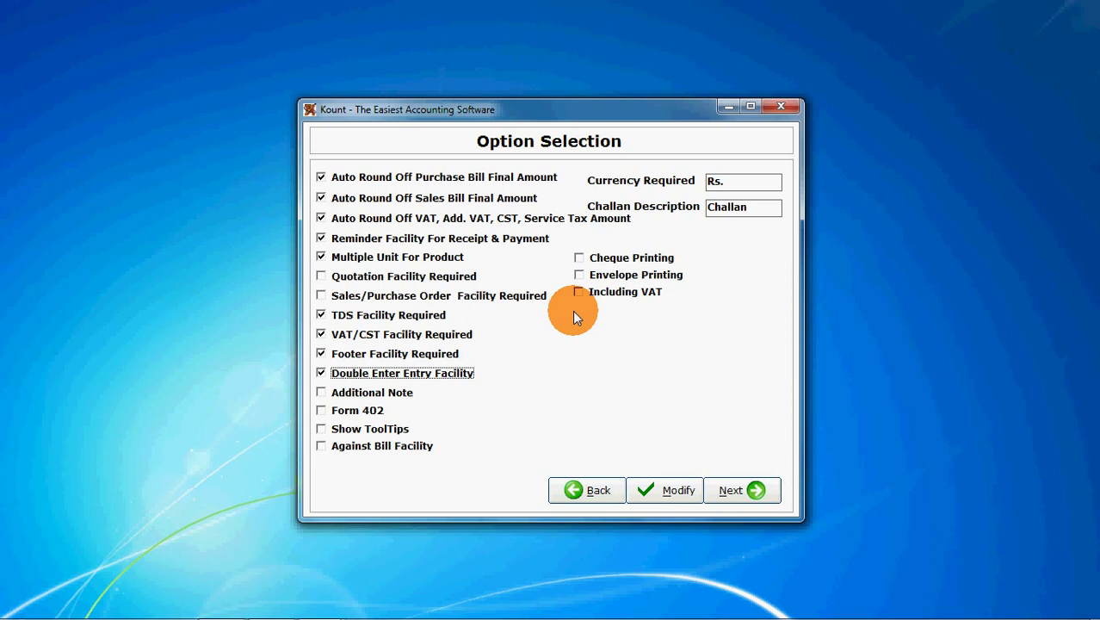
{"action": "left_click", "coordinate": [668, 491]}
{"action": "type", "text": "admin"}
{"action": "key", "text": "Tab"}
{"action": "type", "text": "*********"}
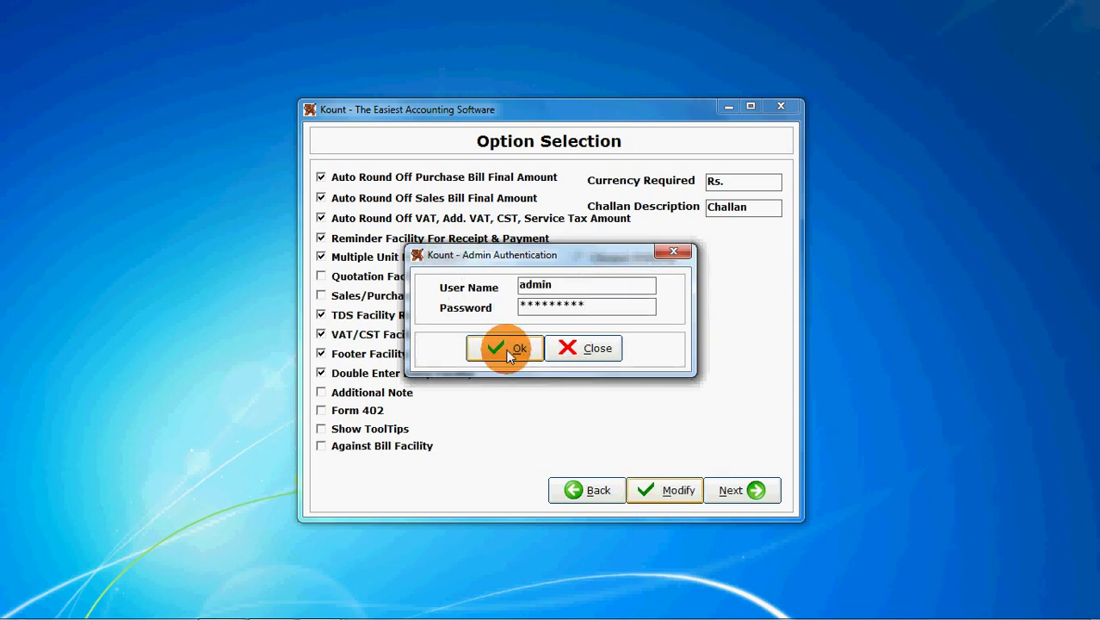
Confirm the admin login and type challan term '1. Order once billed will not be cancelled.'.
{"action": "left_click", "coordinate": [505, 348]}
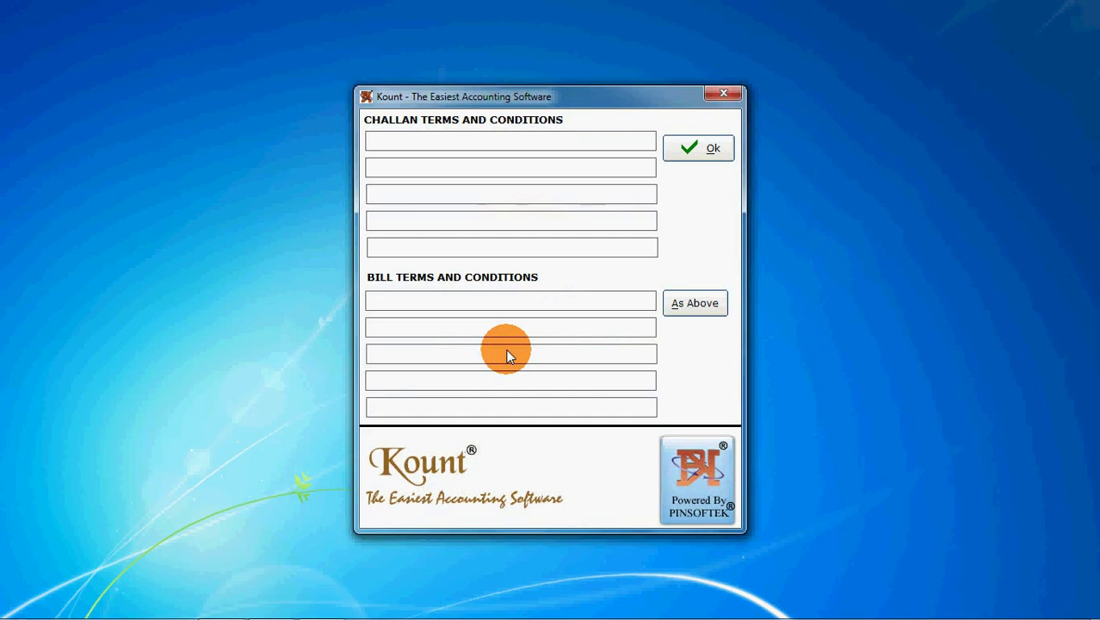
{"action": "type", "text": "1."}
{"action": "type", "text": "On"}
{"action": "key", "text": "BackSpace"}
{"action": "type", "text": "rder once"}
{"action": "type", "text": " billed will not "}
{"action": "type", "text": "b"}
{"action": "key", "text": "BackSpace"}
{"action": "type", "text": "not be cancel"}
{"action": "key", "text": "BackSpace"}
{"action": "type", "text": "elled."}
{"action": "key", "text": "Return"}
Add challan term 2 on 24% interest for due amounts and term 3 on reporting invoice mistakes.
{"action": "type", "text": "2. 24% interest will be applicable on all due amounts"}
{"action": "key", "text": "Return"}
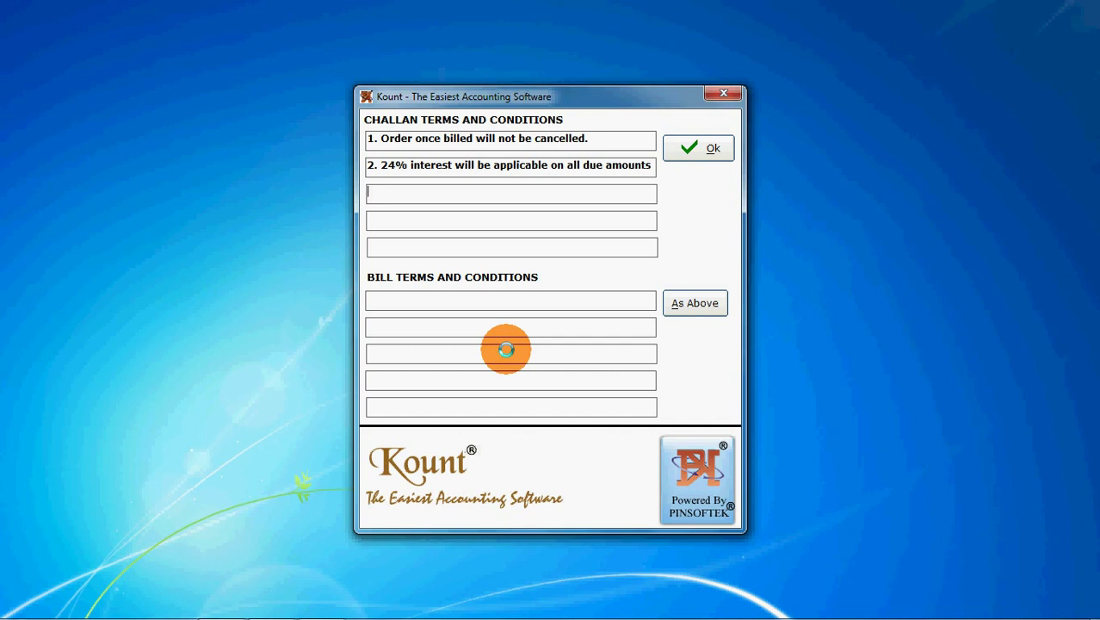
{"action": "type", "text": "3. Please contact us with"}
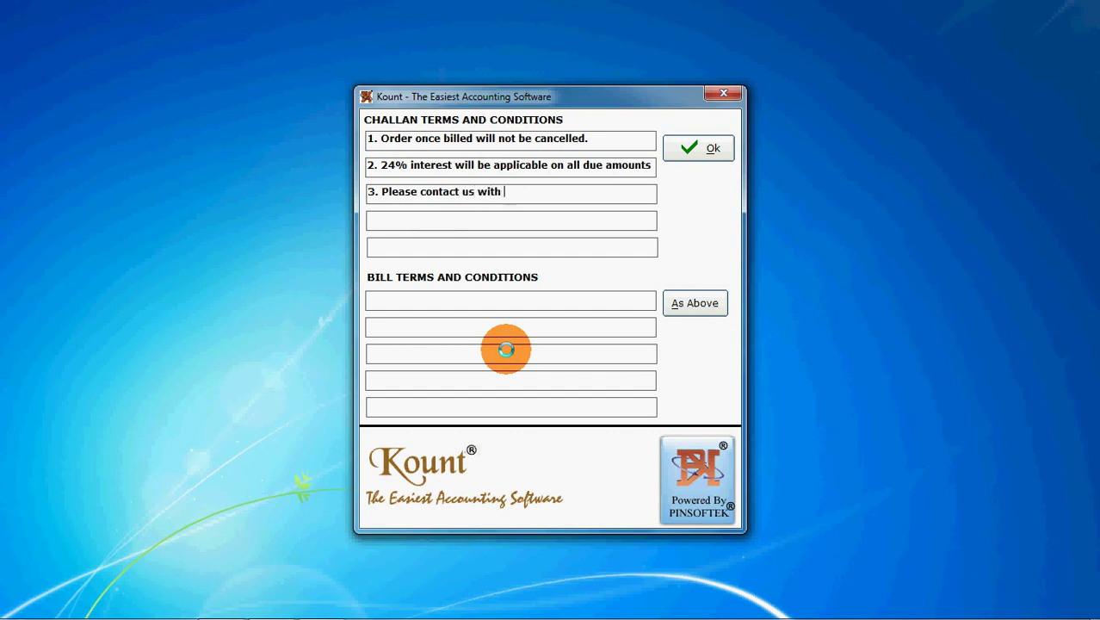
{"action": "type", "text": " in 12"}
{"action": "key", "text": "BackSpace"}
{"action": "key", "text": "BackSpace"}
{"action": "type", "text": "1 day of invoice "}
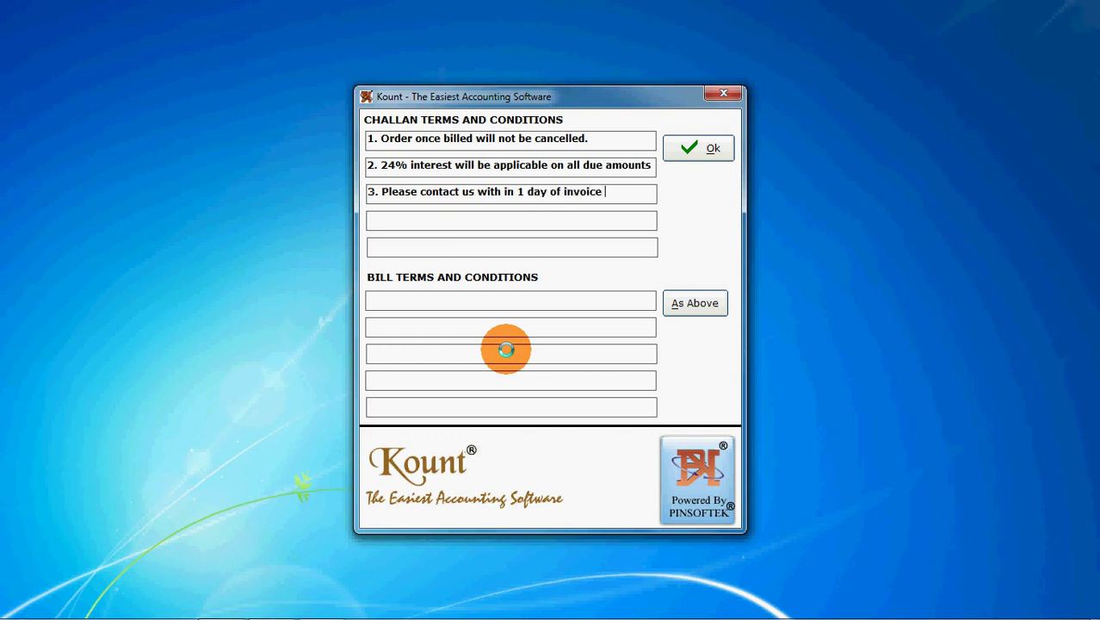
{"action": "type", "text": "for mistake"}
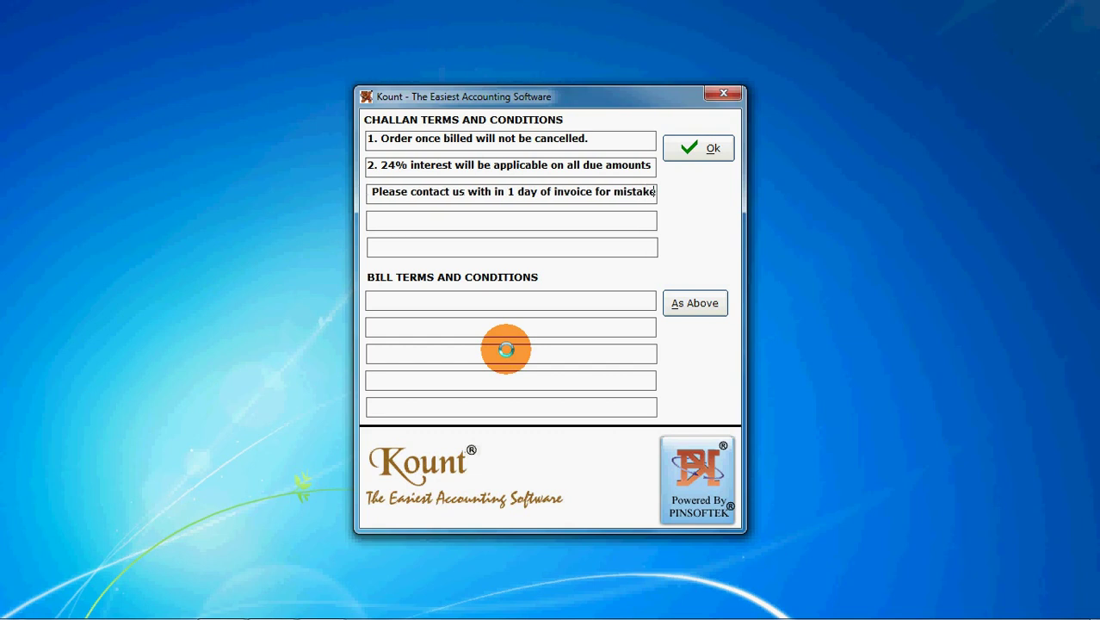
{"action": "type", "text": "s."}
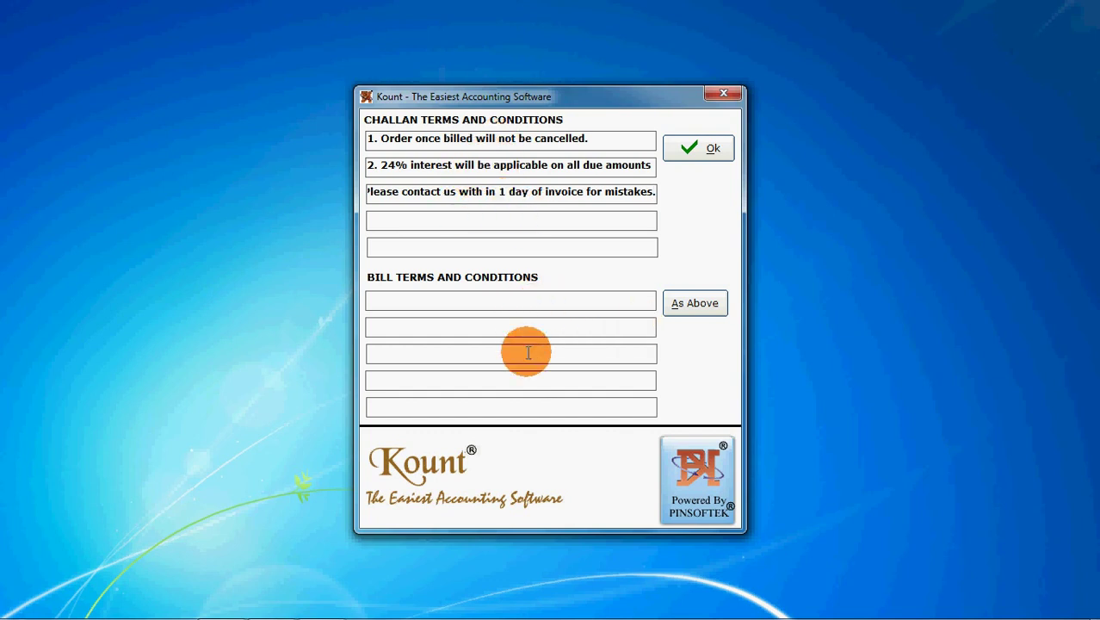
Copy the challan terms to the bill terms, create the company, and leave quotation terms blank.
{"action": "left_click", "coordinate": [697, 306]}
{"action": "left_click", "coordinate": [688, 150]}
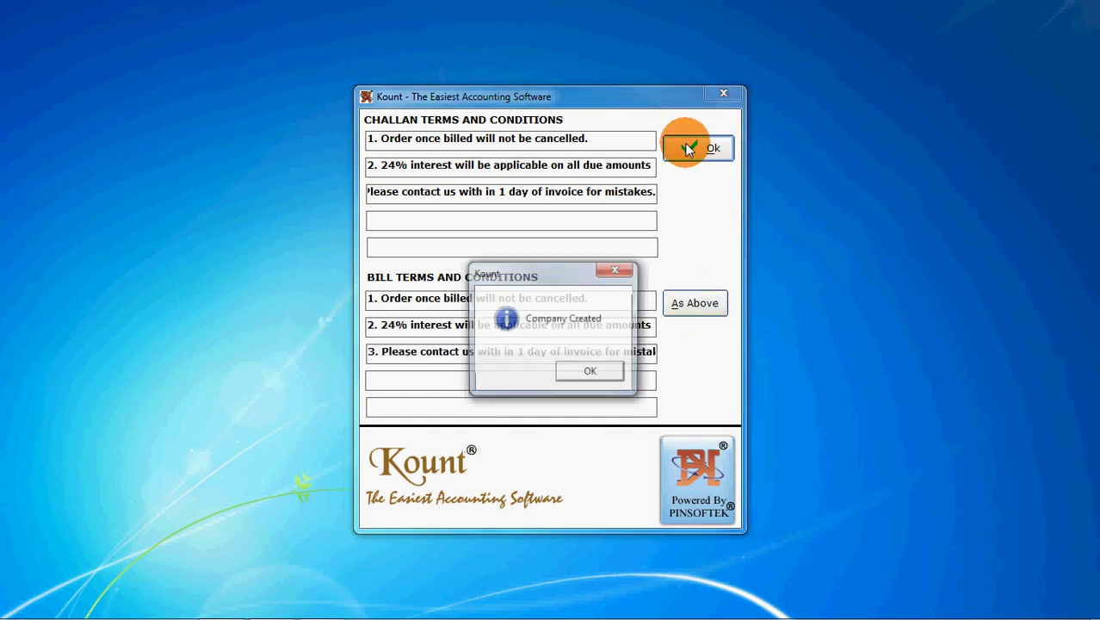
{"action": "left_click", "coordinate": [583, 375]}
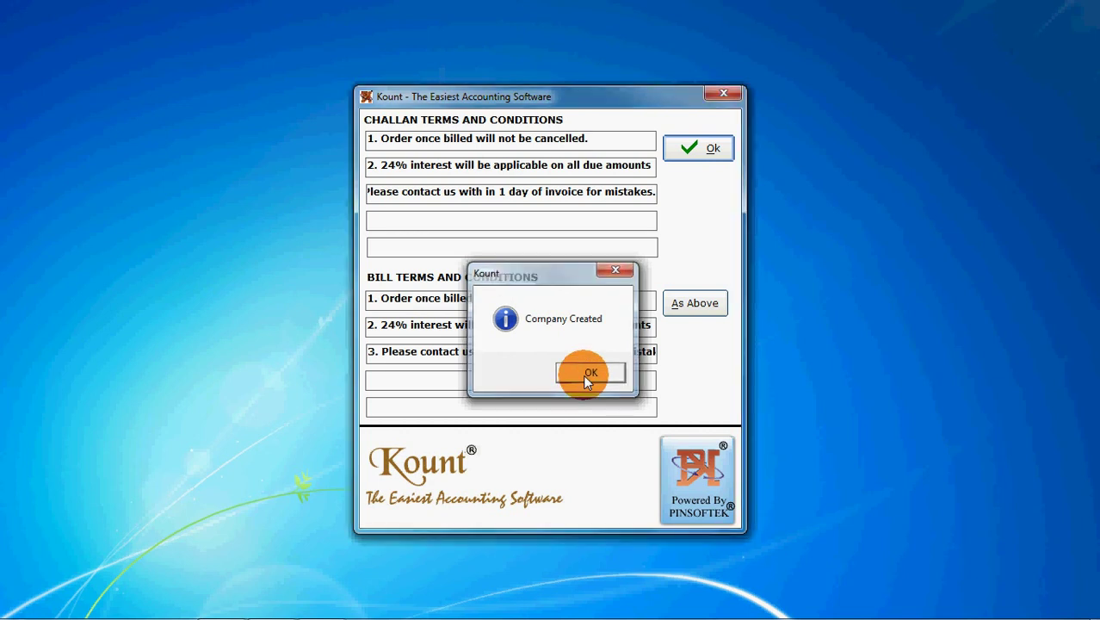
{"action": "left_click", "coordinate": [691, 149]}
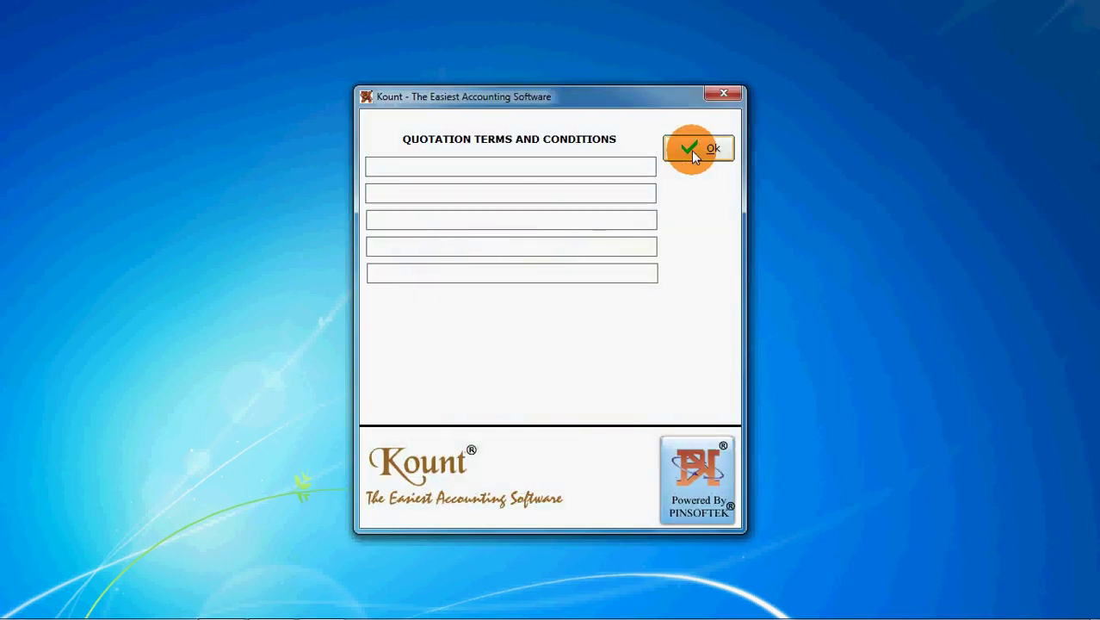
Choose invoice Design 2 with On Line Print Invoice and Description In Bill enabled.
{"action": "left_click", "coordinate": [594, 372]}
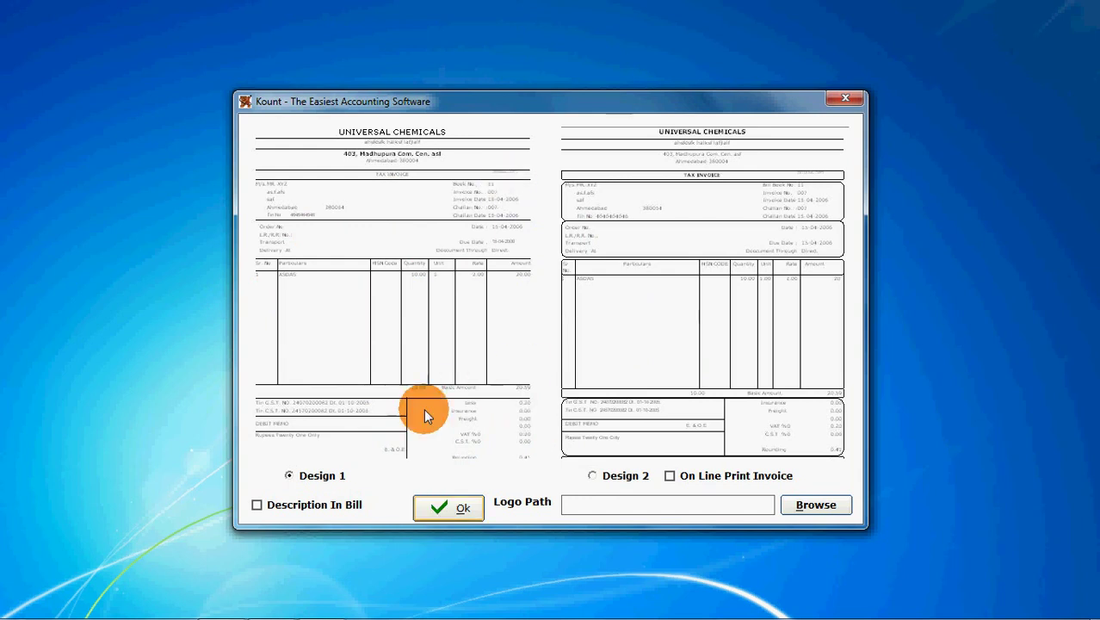
{"action": "left_click", "coordinate": [593, 477]}
{"action": "left_click", "coordinate": [670, 476]}
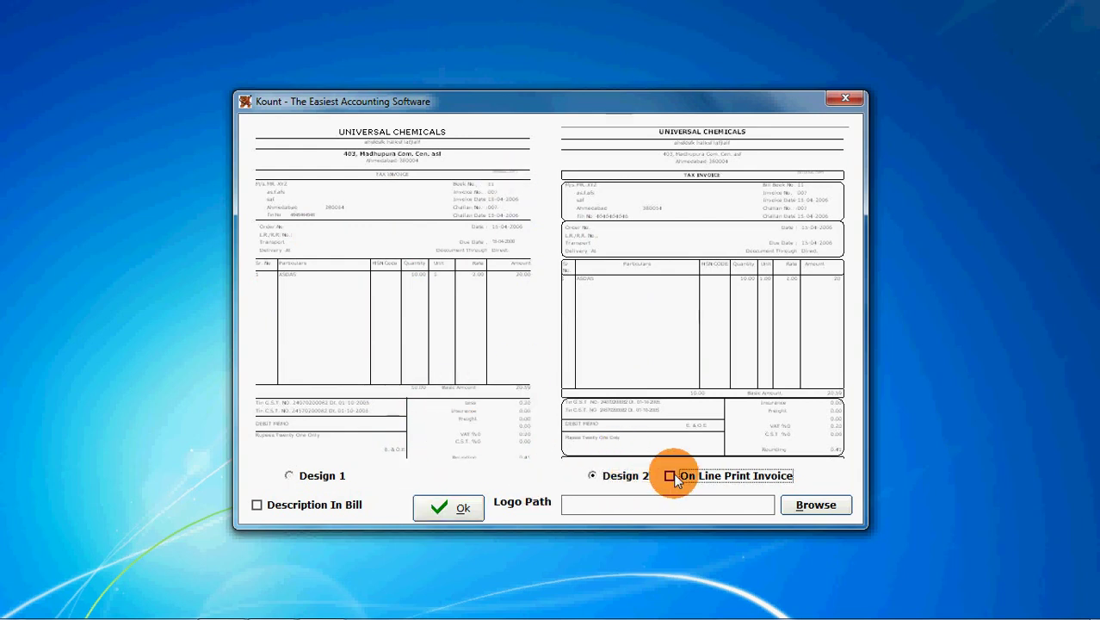
{"action": "left_click", "coordinate": [255, 506]}
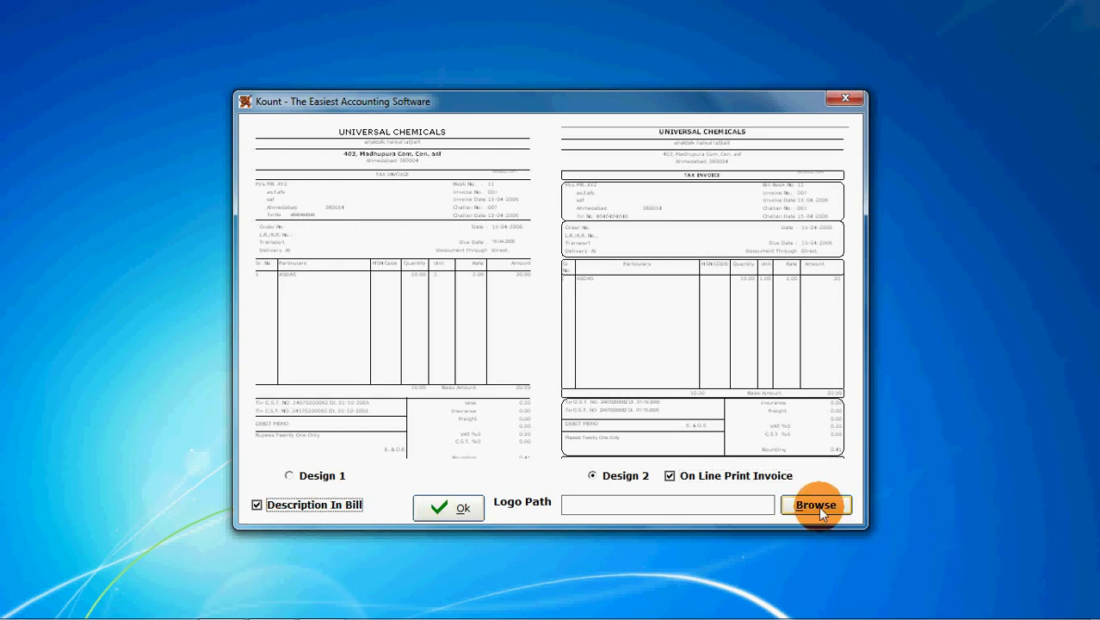
{"action": "left_click", "coordinate": [462, 508]}
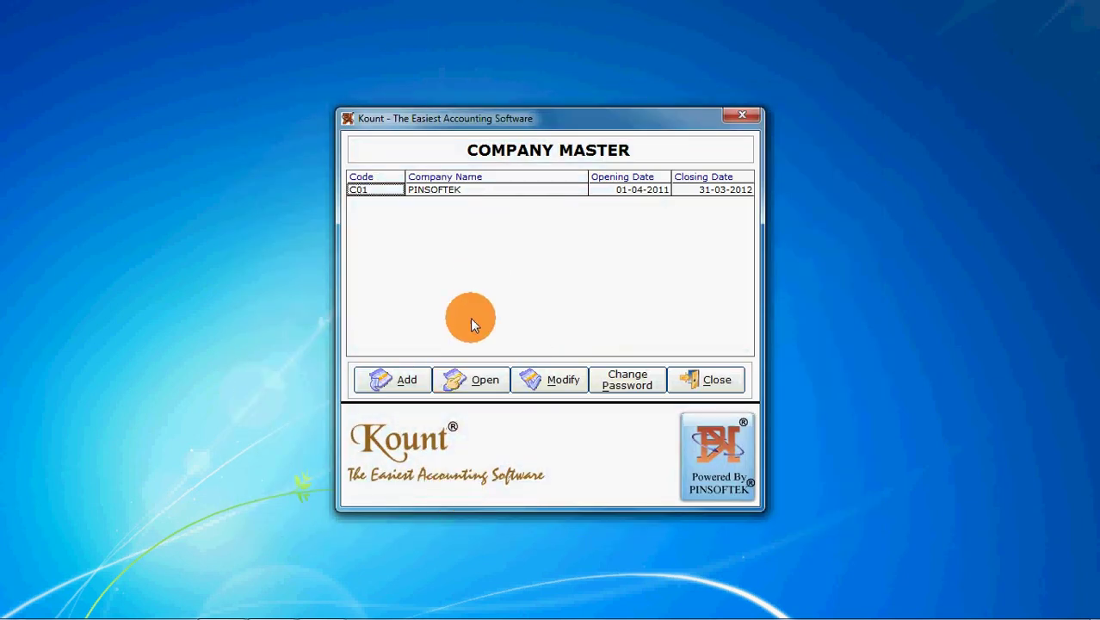
Log into company PINSOFTEK (C01) and open the Account master list.
{"action": "left_click", "coordinate": [455, 383]}
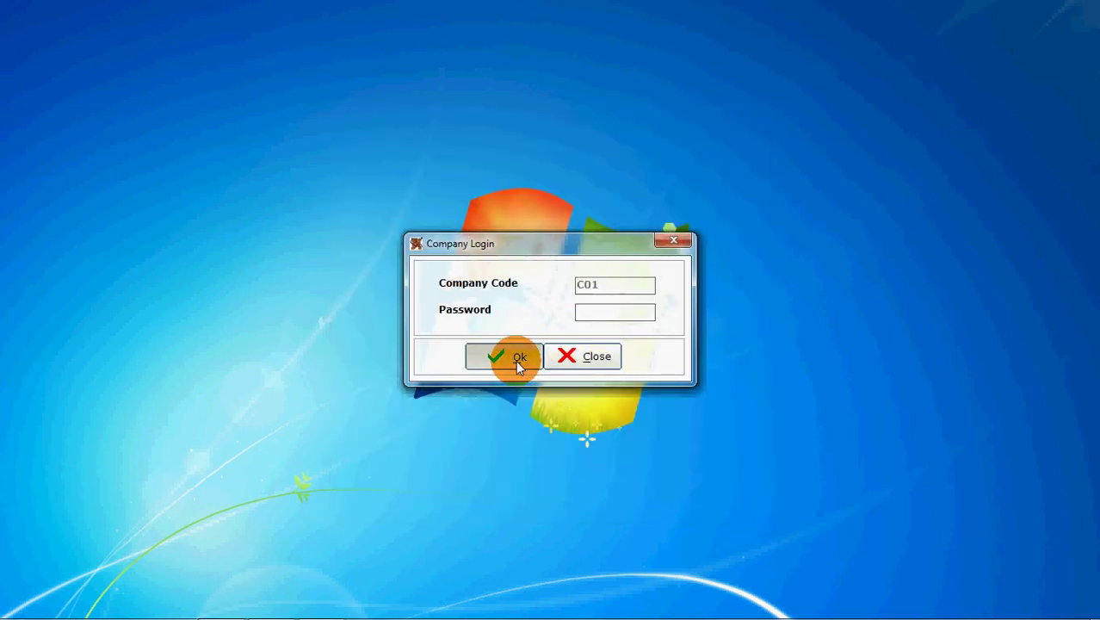
{"action": "left_click", "coordinate": [515, 360]}
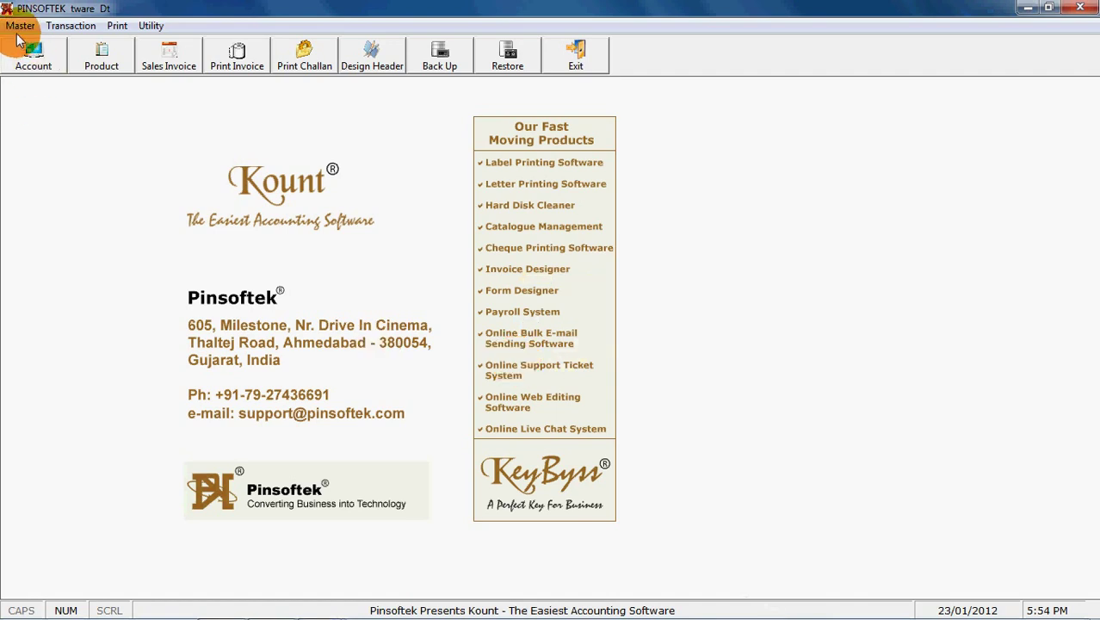
{"action": "left_click", "coordinate": [19, 26]}
{"action": "left_click", "coordinate": [35, 43]}
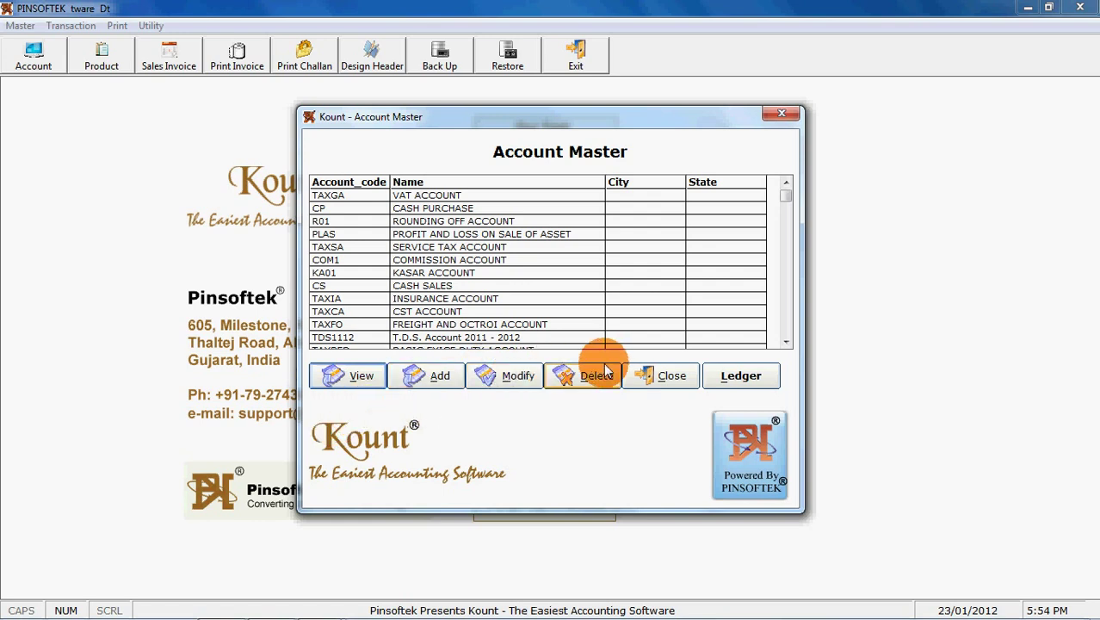
Add a new account with code CUS002 named UNIVERSAL CHEMICALS.
{"action": "left_click", "coordinate": [419, 378]}
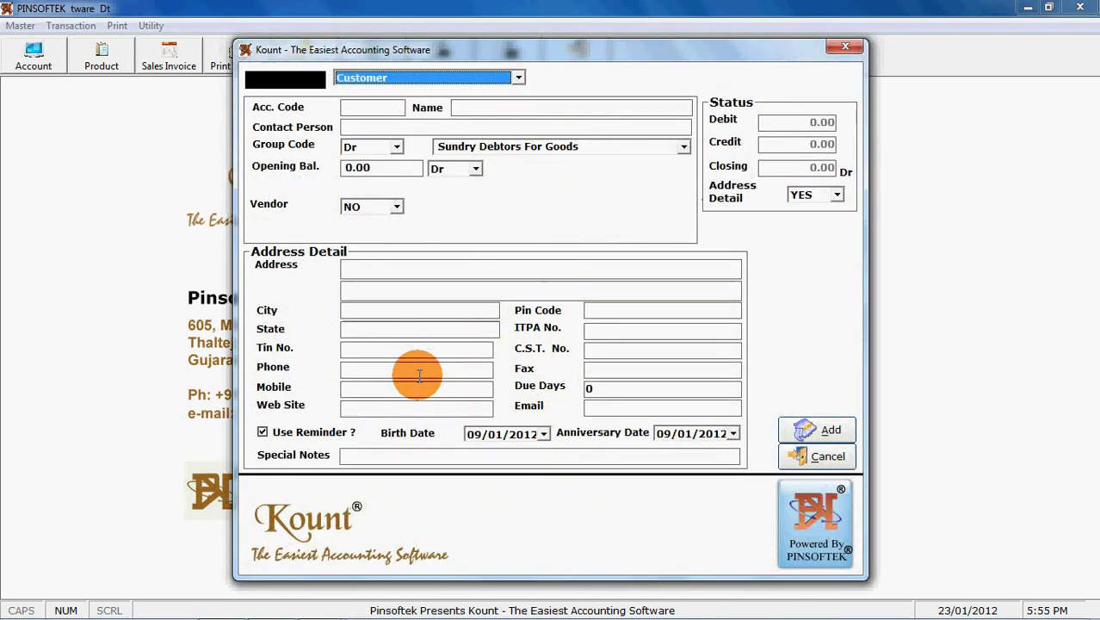
{"action": "key", "text": "Return"}
{"action": "type", "text": "cus002"}
{"action": "key", "text": "Return"}
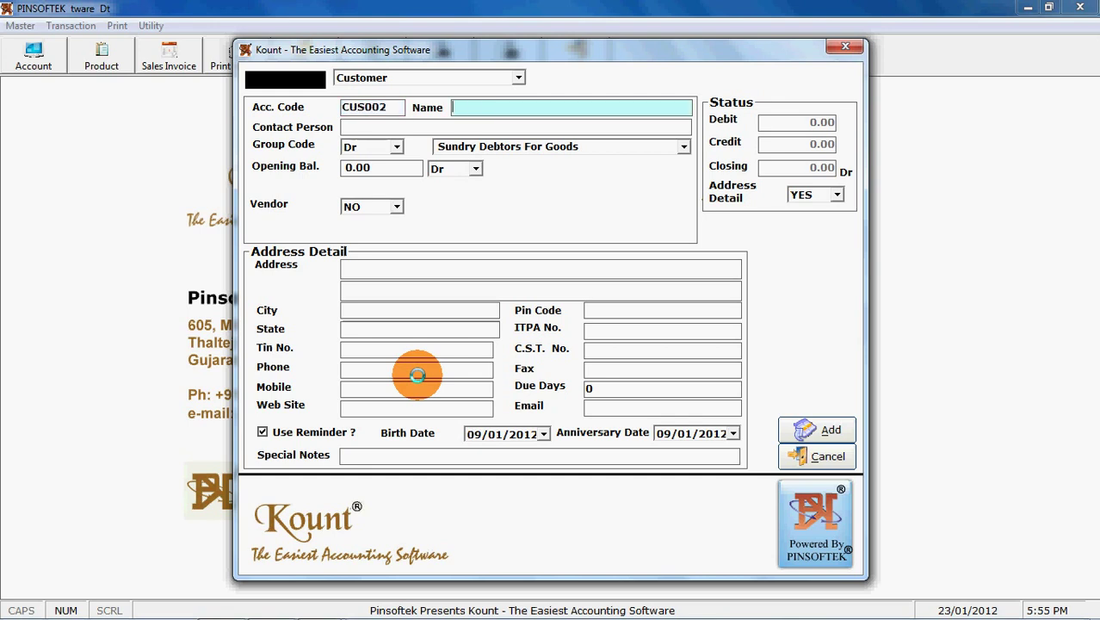
{"action": "type", "text": "universal "}
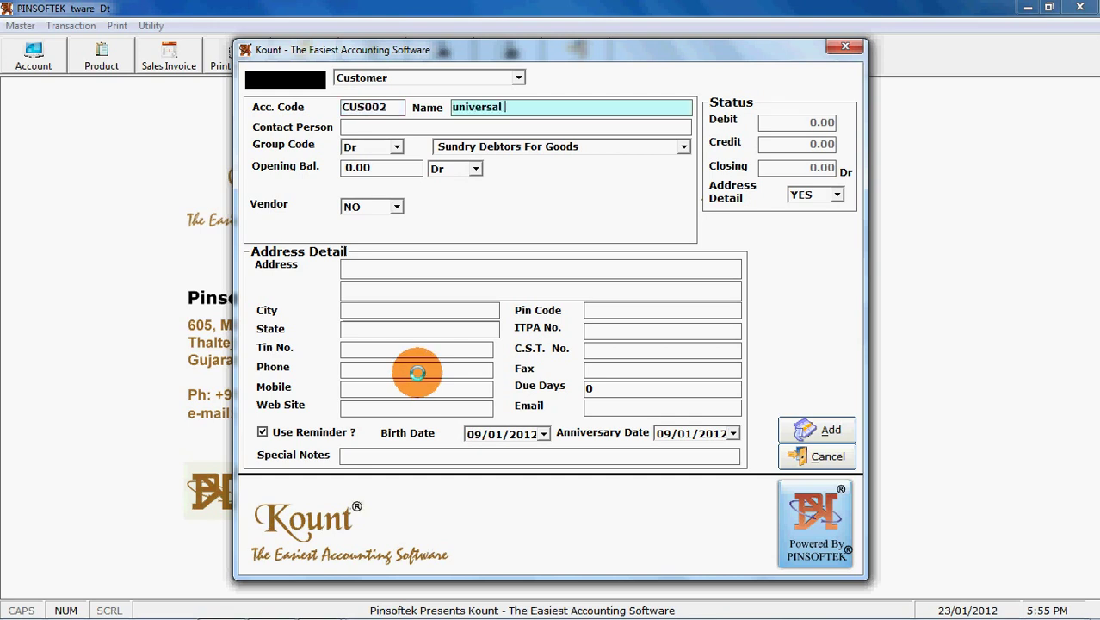
{"action": "type", "text": "chemicals"}
{"action": "key", "text": "Return"}
{"action": "key", "text": "Return"}
{"action": "key", "text": "Return"}
{"action": "key", "text": "Return"}
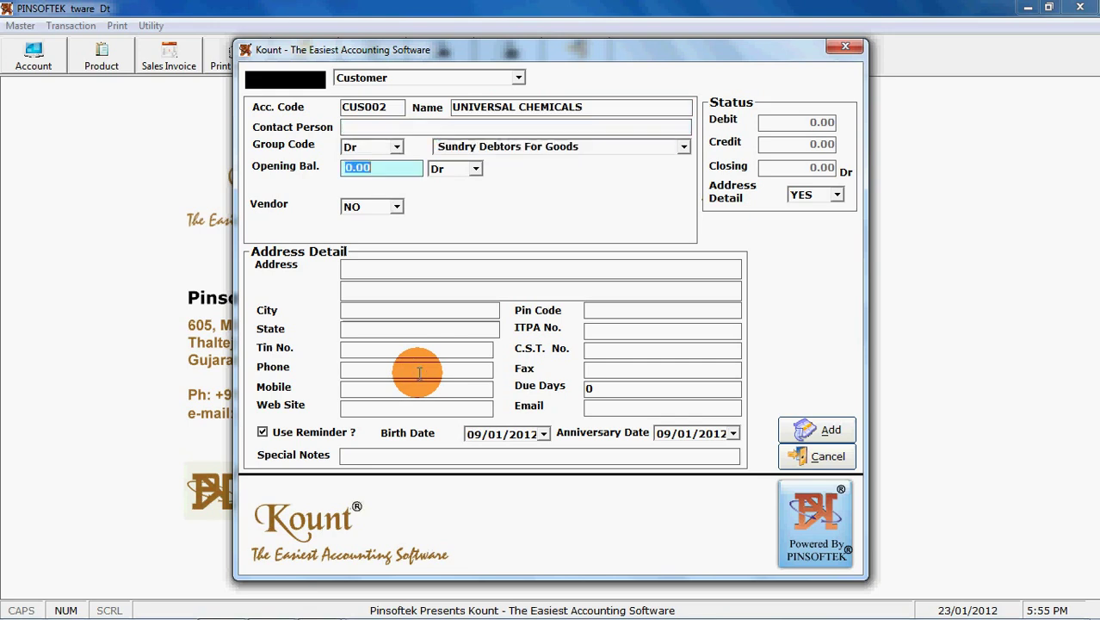
{"action": "key", "text": "Return"}
{"action": "key", "text": "Return"}
{"action": "key", "text": "Return"}
{"action": "key", "text": "Return"}
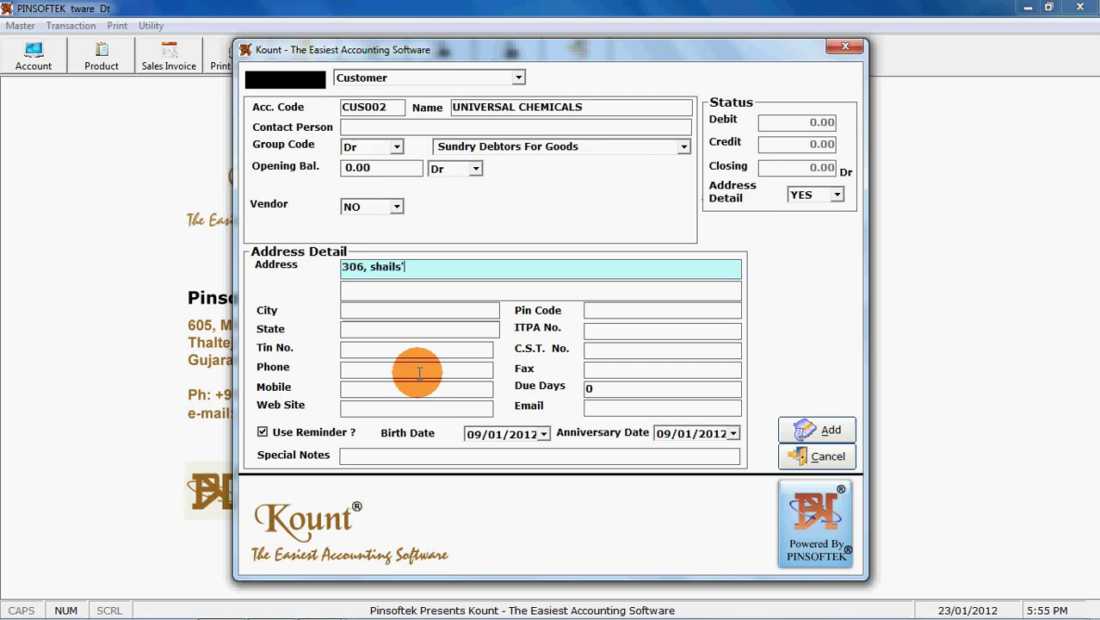
Enter the customer's street address lines, city Ahmedabad and state Gujarat.
{"action": "key", "text": "Return"}
{"action": "type", "text": "cg ar"}
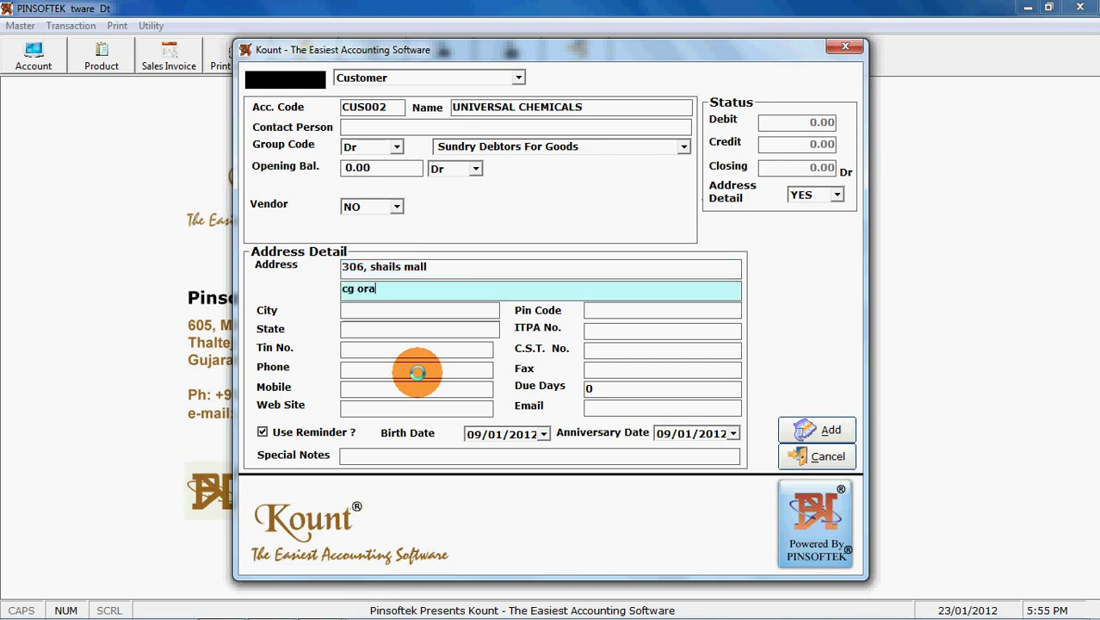
{"action": "key", "text": "BackSpace"}
{"action": "key", "text": "BackSpace"}
{"action": "type", "text": "Rd"}
{"action": "key", "text": "BackSpace"}
{"action": "key", "text": "BackSpace"}
{"action": "key", "text": "BackSpace"}
{"action": "key", "text": "BackSpace"}
{"action": "key", "text": "BackSpace"}
{"action": "type", "text": "CG Road,"}
{"action": "key", "text": "Return"}
{"action": "type", "text": "Ahmedabad"}
{"action": "key", "text": "Return"}
{"action": "key", "text": "Return"}
{"action": "type", "text": "Gu"}
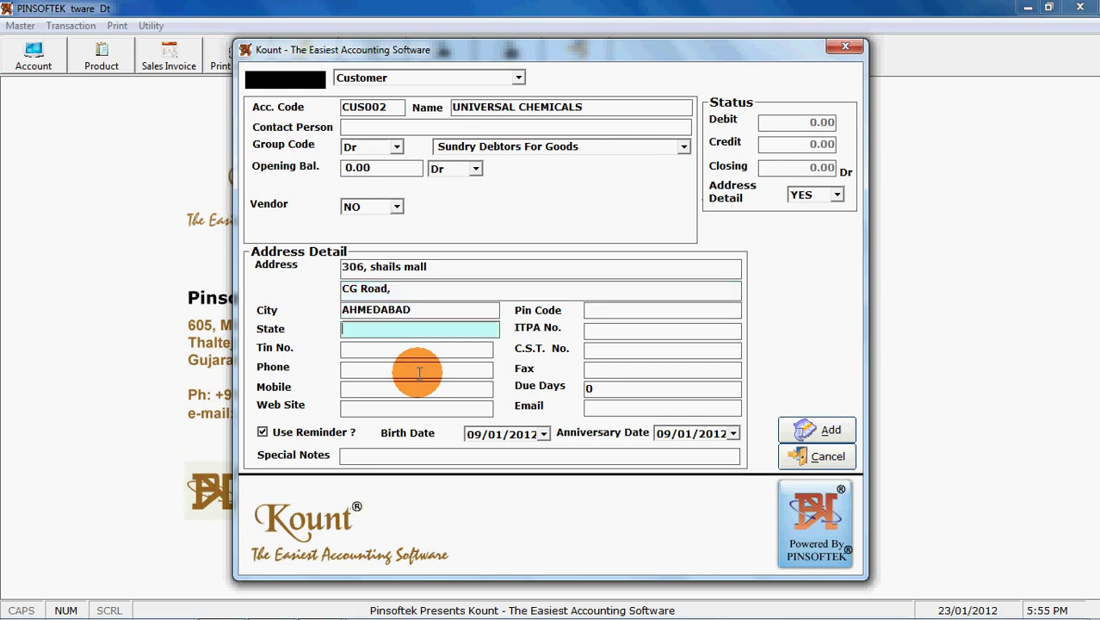
{"action": "type", "text": "jarat"}
{"action": "key", "text": "Return"}
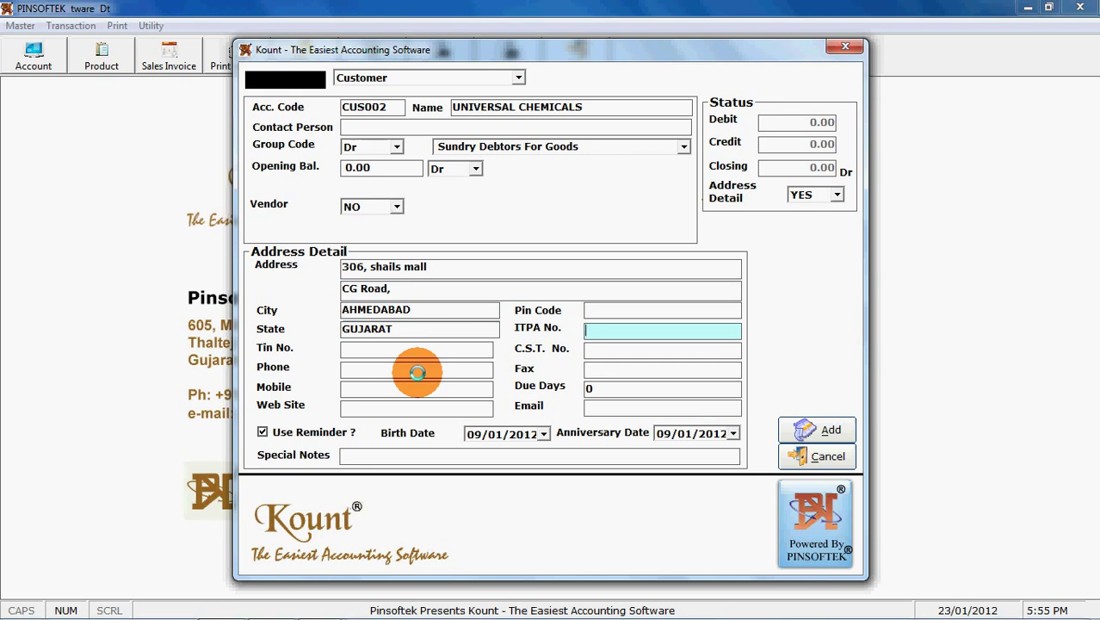
Turn off Use Reminder, save the account and close the Account Master.
{"action": "left_click", "coordinate": [263, 436]}
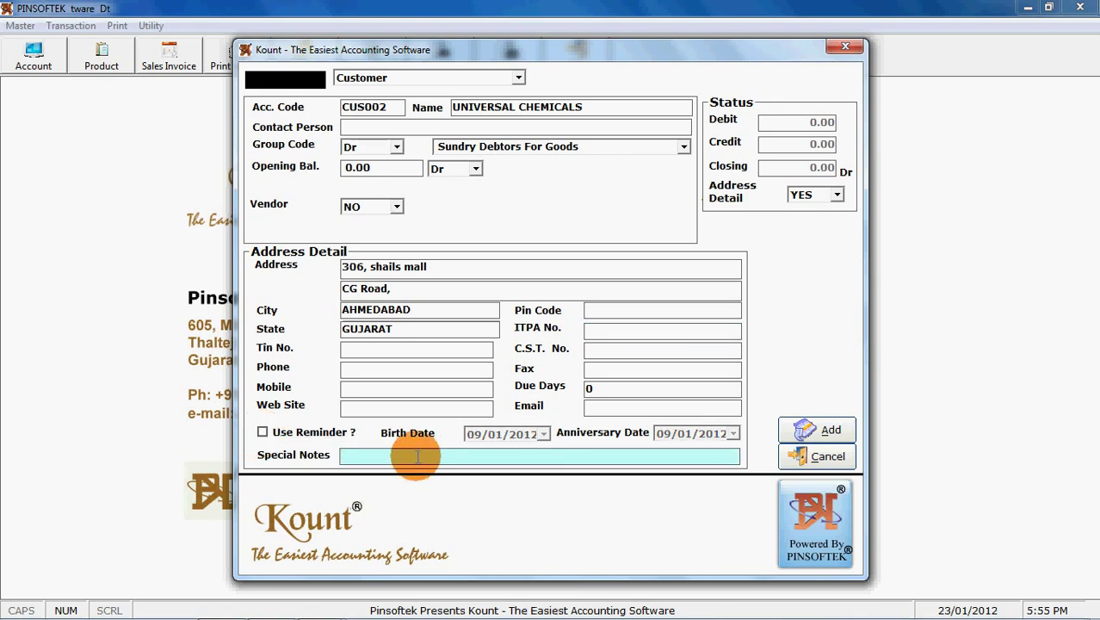
{"action": "left_click", "coordinate": [802, 428]}
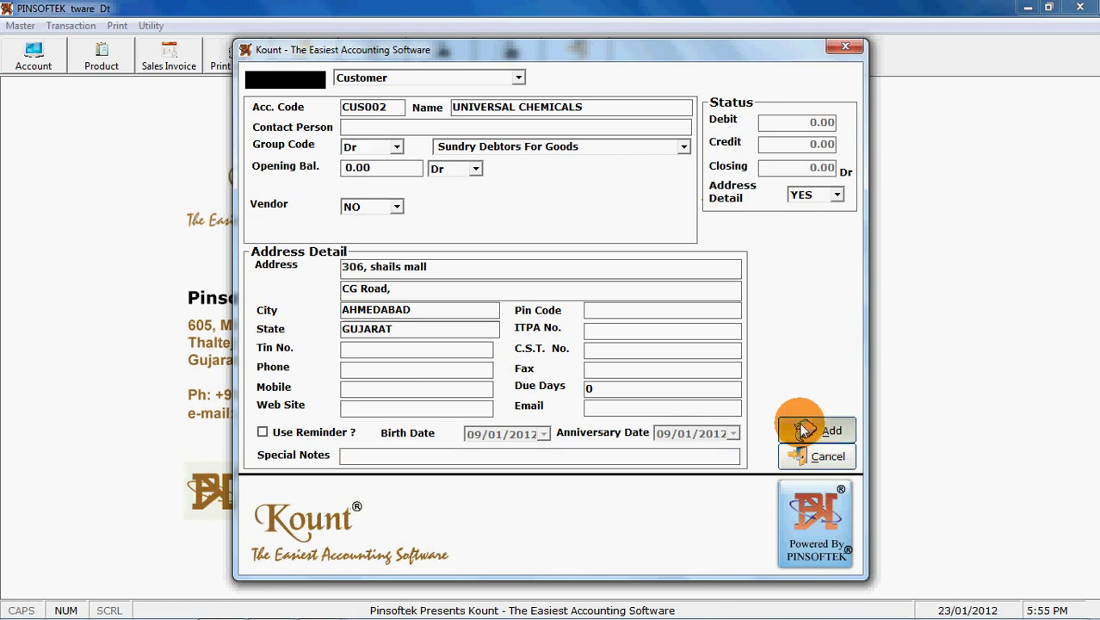
{"action": "left_click", "coordinate": [584, 370]}
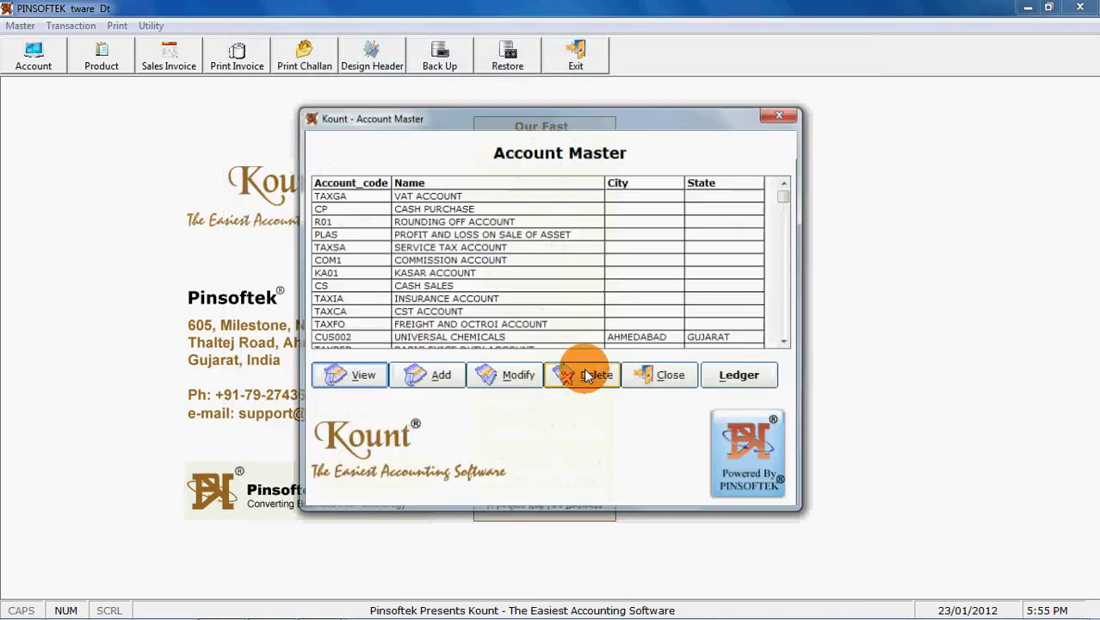
{"action": "left_click", "coordinate": [669, 377]}
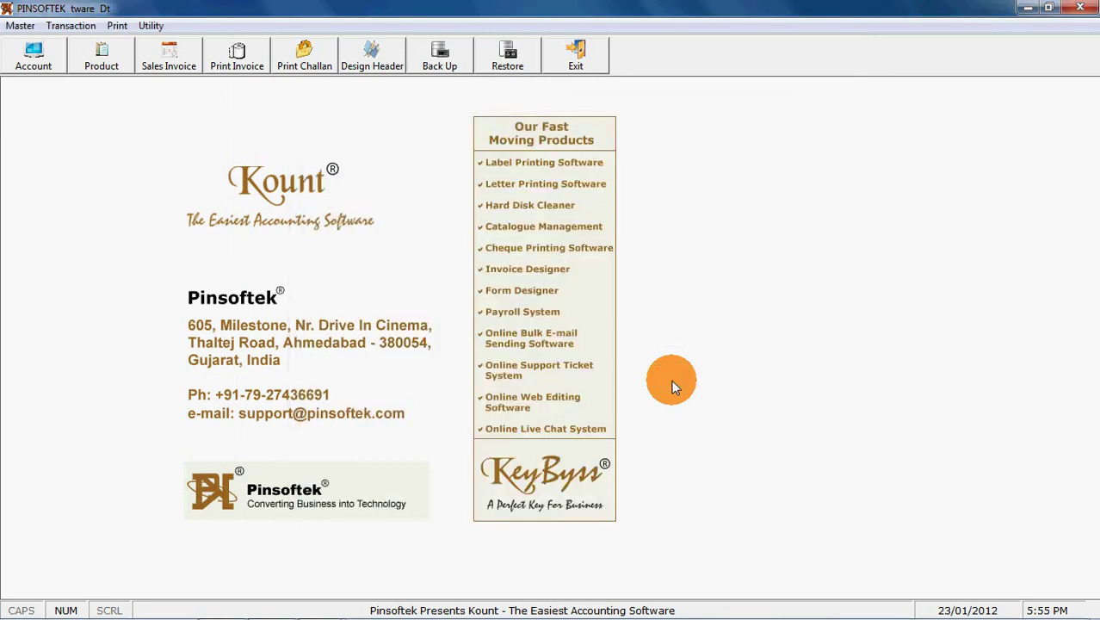
Add product 'KOUNT - INVOICE PRINTING SOFTWARE' with item unit 'Unit'.
{"action": "left_click", "coordinate": [116, 57]}
{"action": "key", "text": "alt+a"}
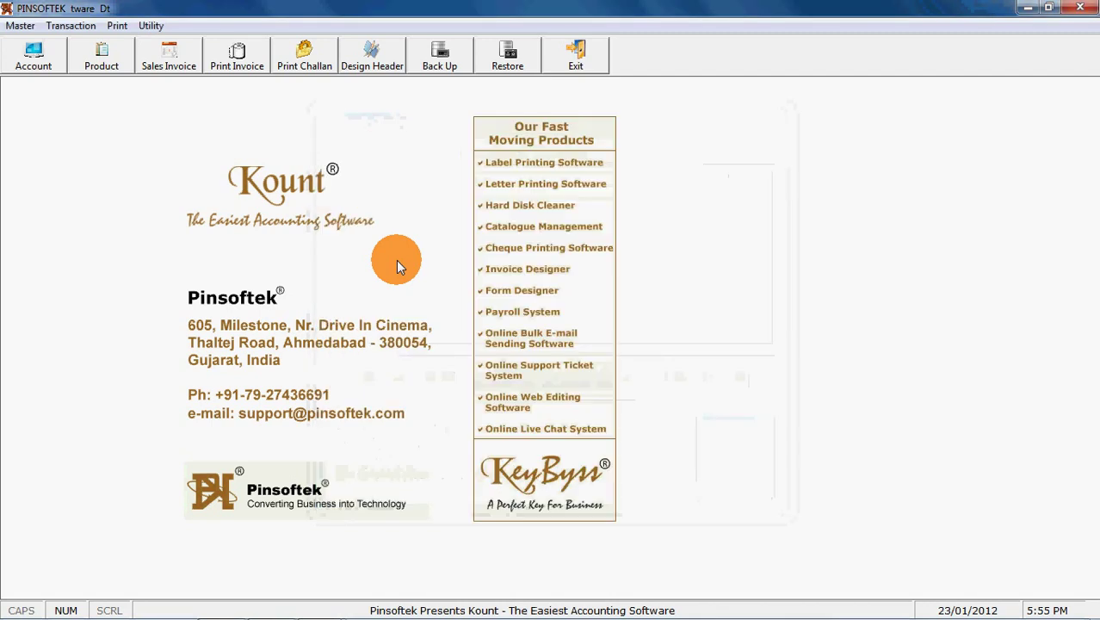
{"action": "key", "text": "Tab"}
{"action": "key", "text": "Tab"}
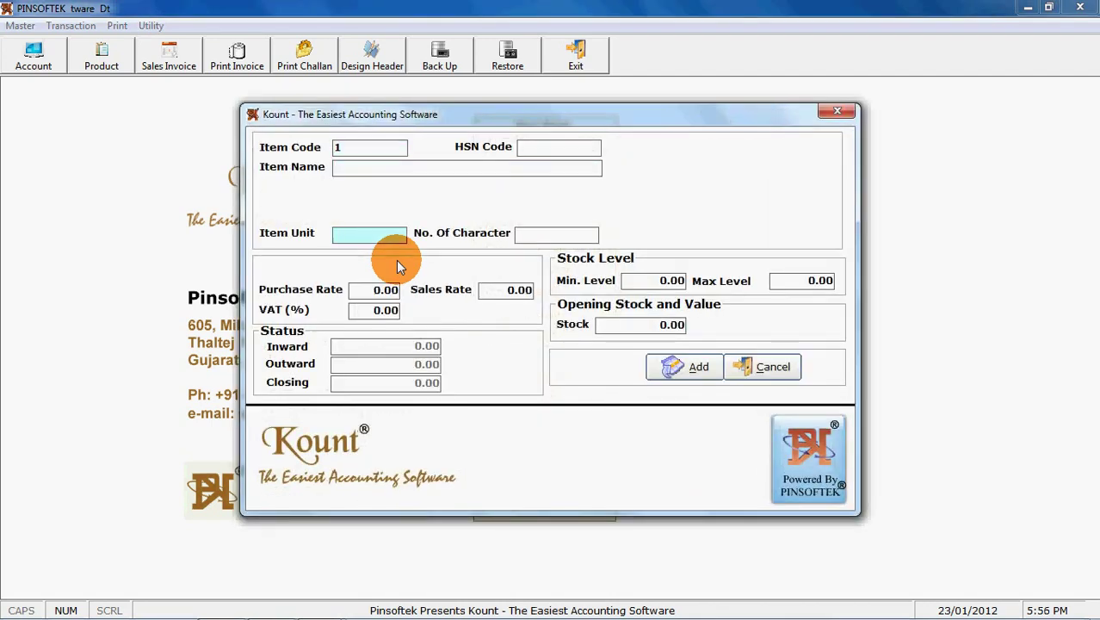
{"action": "key", "text": "shift+Tab"}
{"action": "type", "text": "kount - invoice printing software"}
{"action": "key", "text": "Return"}
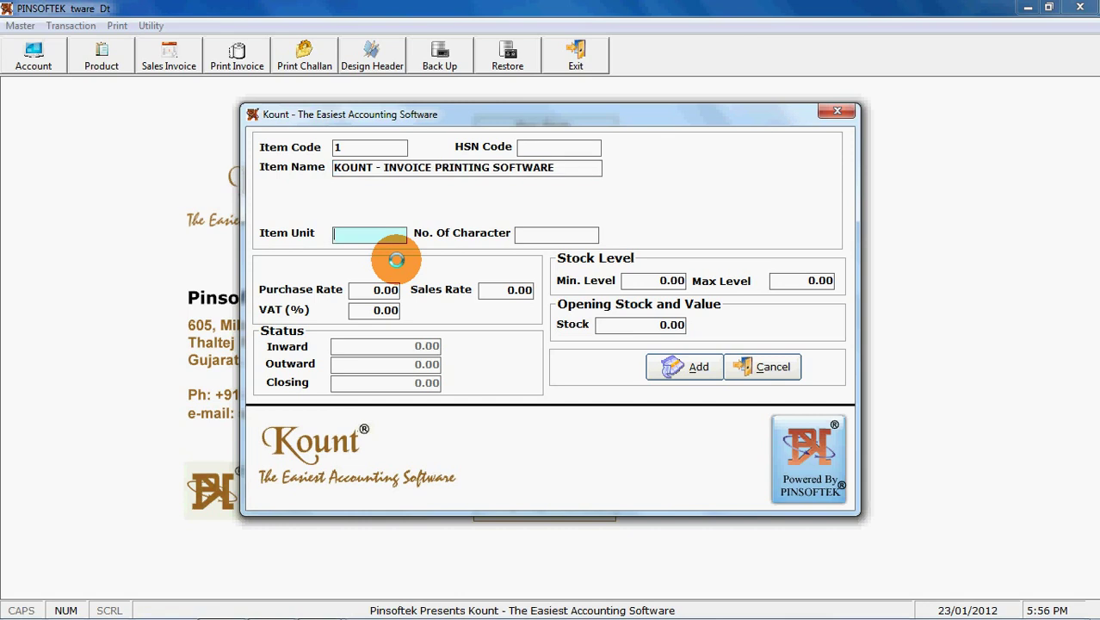
{"action": "type", "text": "Unit"}
{"action": "key", "text": "Return"}
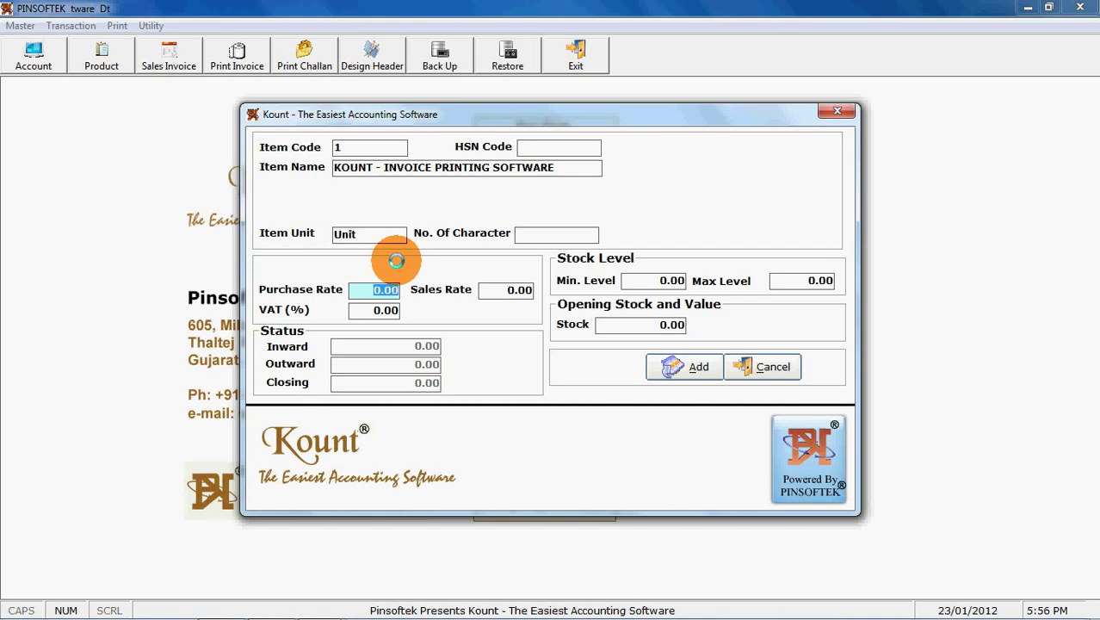
Give it 4% VAT and zero stock levels, save it, and close the product list.
{"action": "key", "text": "Return"}
{"action": "key", "text": "Return"}
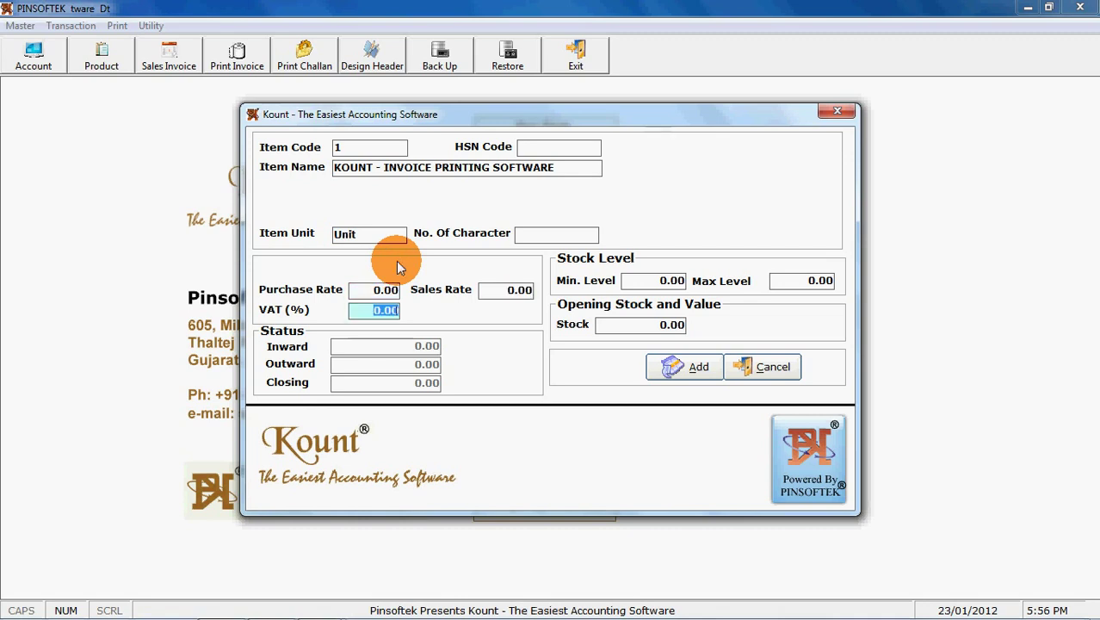
{"action": "type", "text": "4"}
{"action": "key", "text": "Return"}
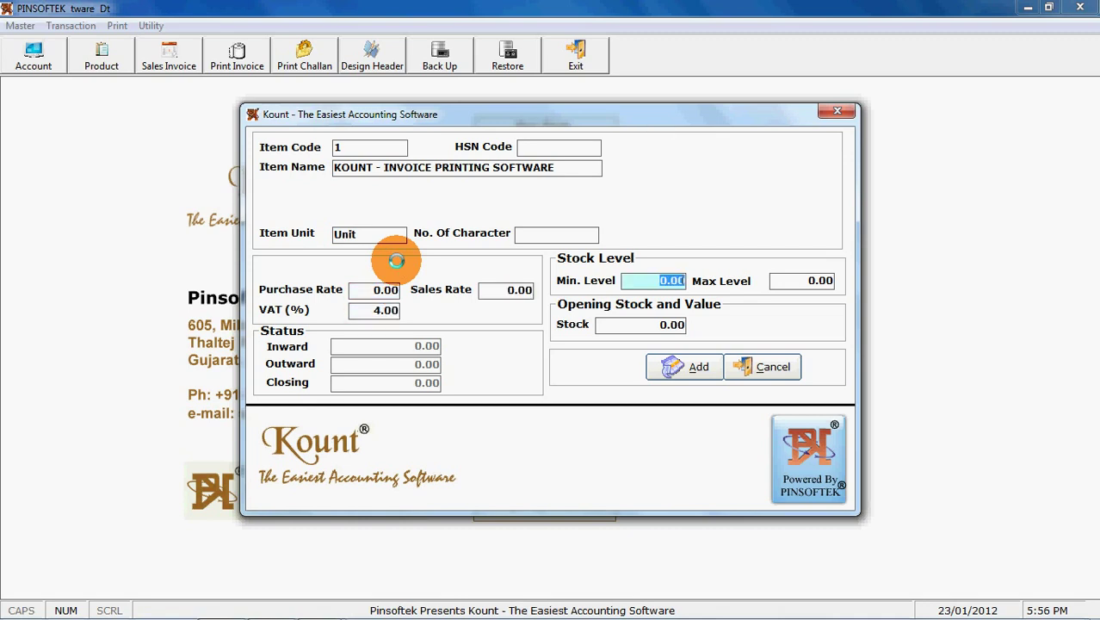
{"action": "key", "text": "Return"}
{"action": "type", "text": "0"}
{"action": "key", "text": "Return"}
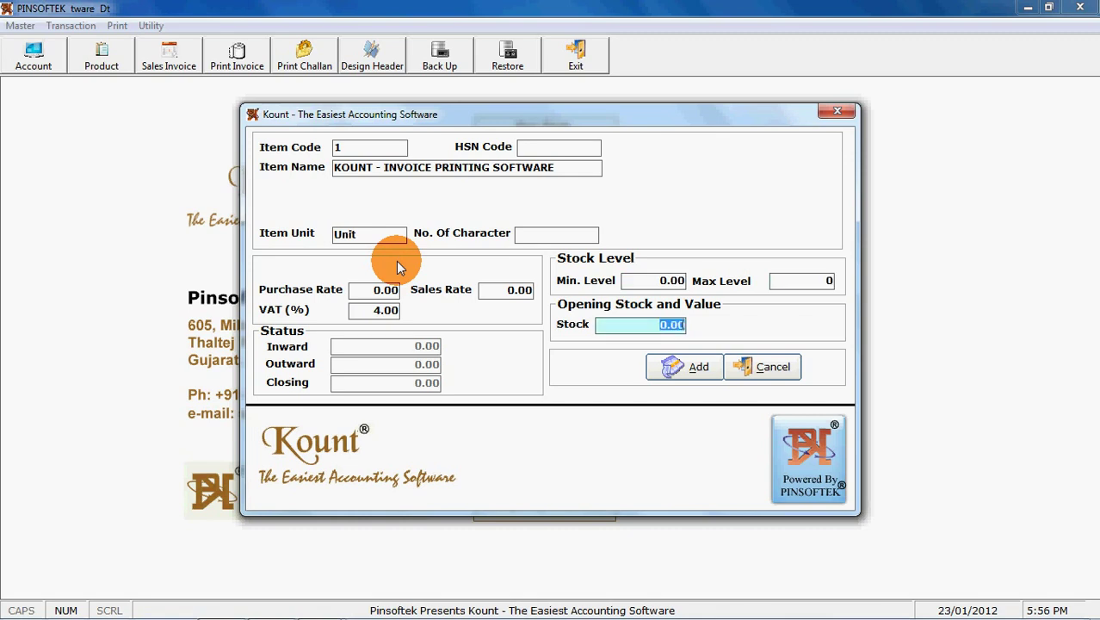
{"action": "type", "text": "0"}
{"action": "key", "text": "Return"}
{"action": "key", "text": "Return"}
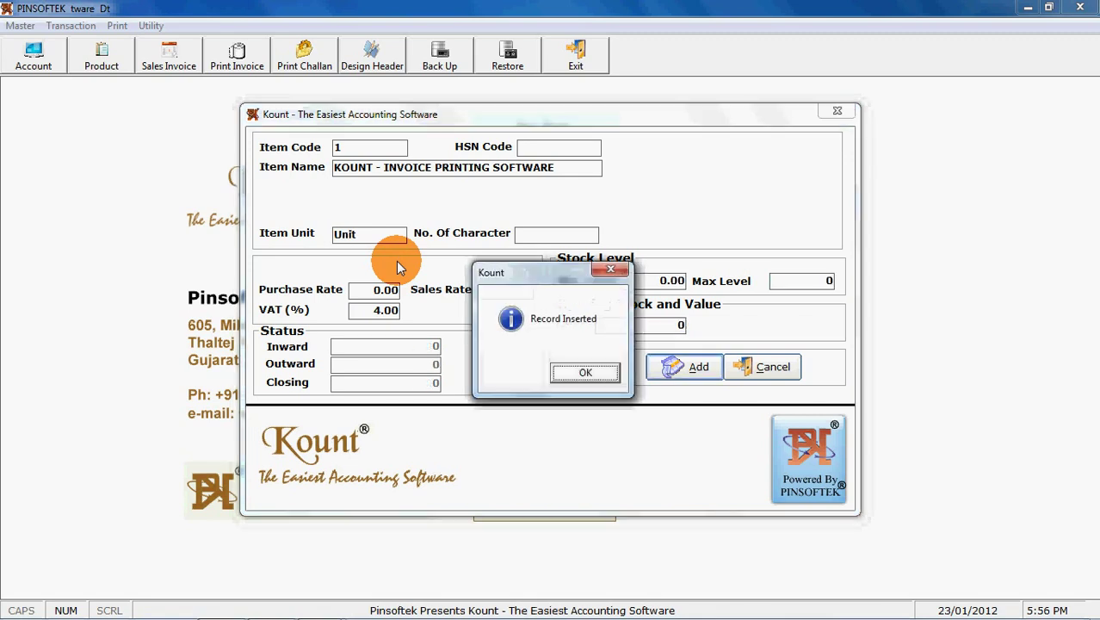
{"action": "key", "text": "Return"}
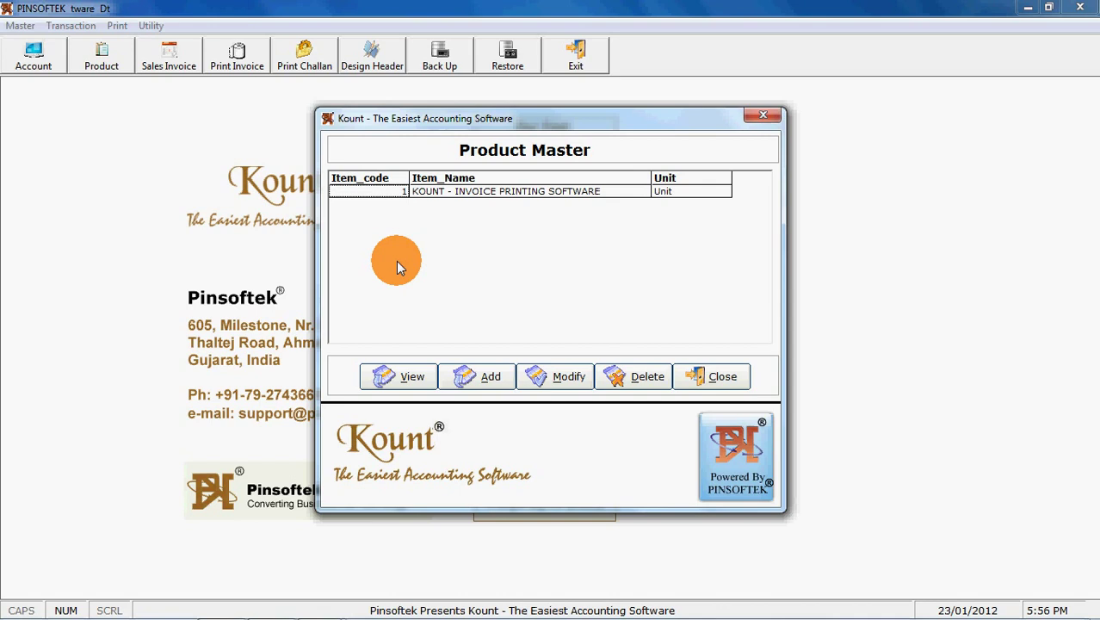
{"action": "key", "text": "Escape"}
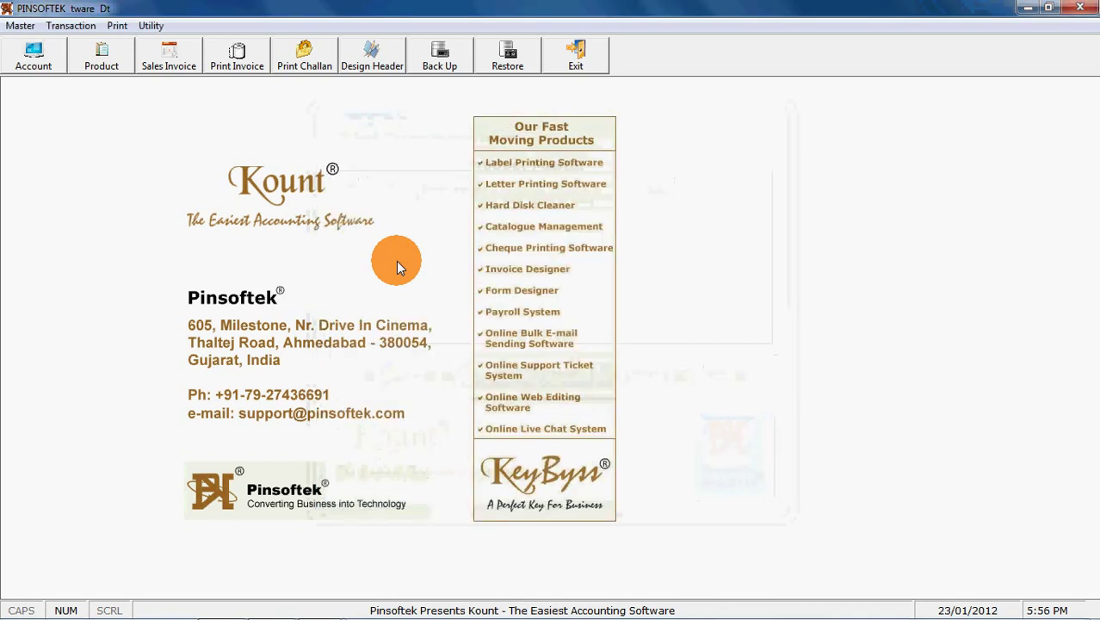
Start a new retail sales invoice, keeping bill number 001 and challan number 001.
{"action": "left_click", "coordinate": [169, 67]}
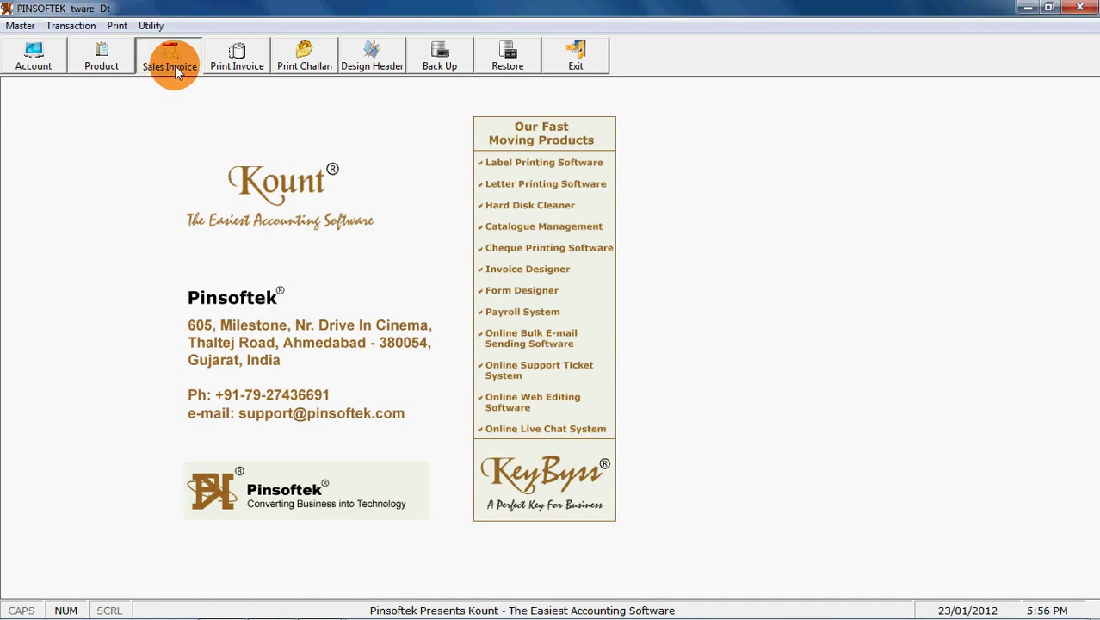
{"action": "left_click", "coordinate": [420, 403]}
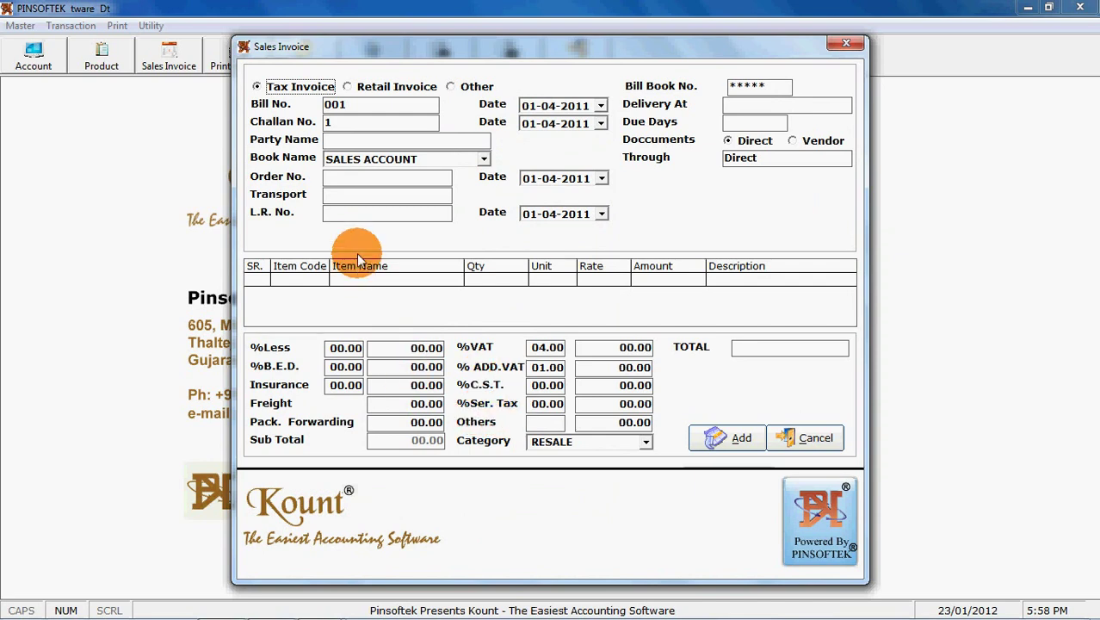
{"action": "key", "text": "Right"}
{"action": "key", "text": "Return"}
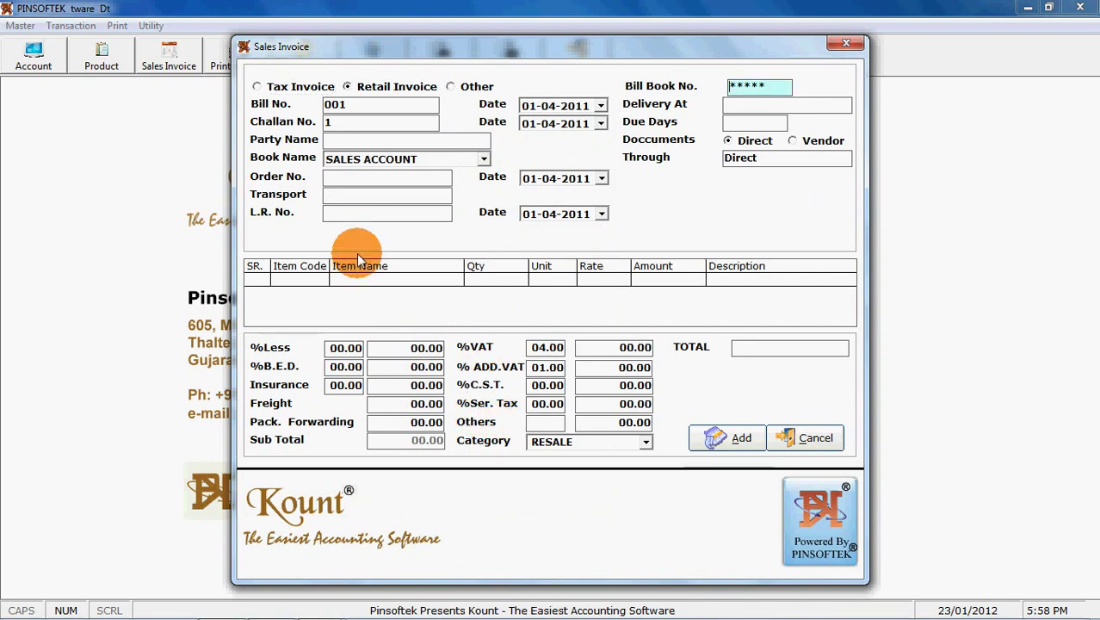
{"action": "key", "text": "Return"}
{"action": "key", "text": "Return"}
{"action": "key", "text": "Return"}
Choose UNIVERSAL CHEMICALS as the invoice's party from the Party Name List.
{"action": "key", "text": "Return"}
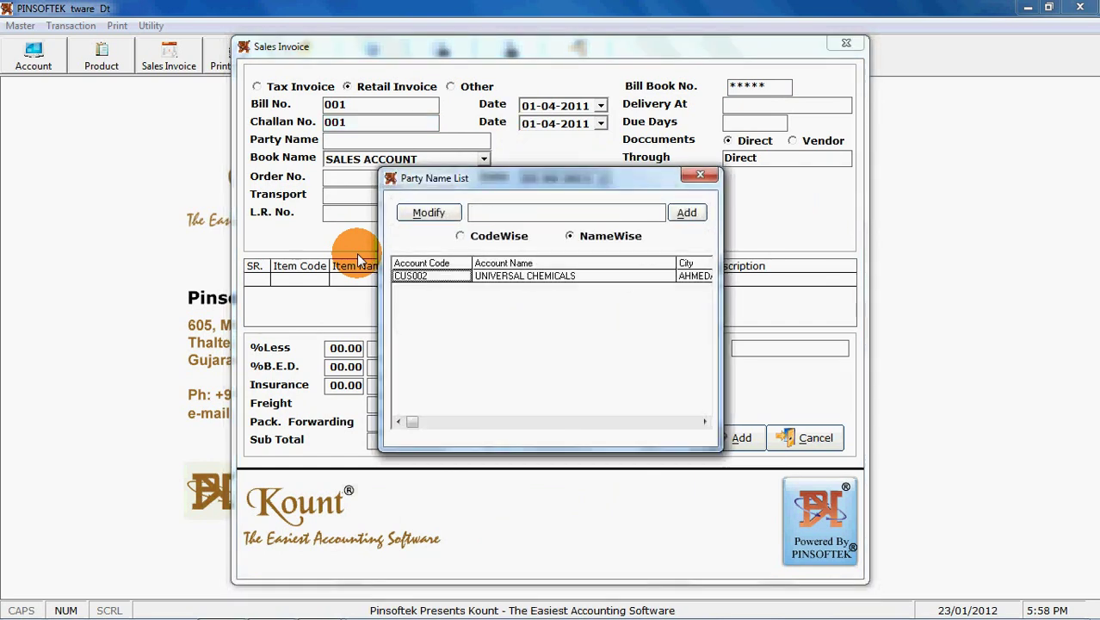
{"action": "key", "text": "Return"}
{"action": "key", "text": "Return"}
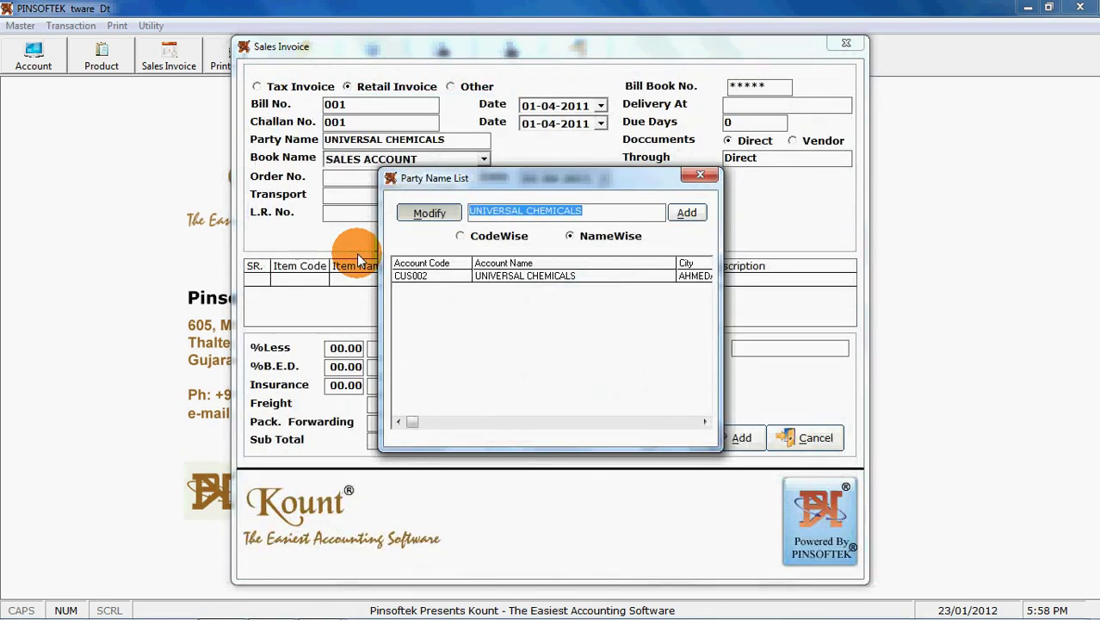
{"action": "key", "text": "alt+m"}
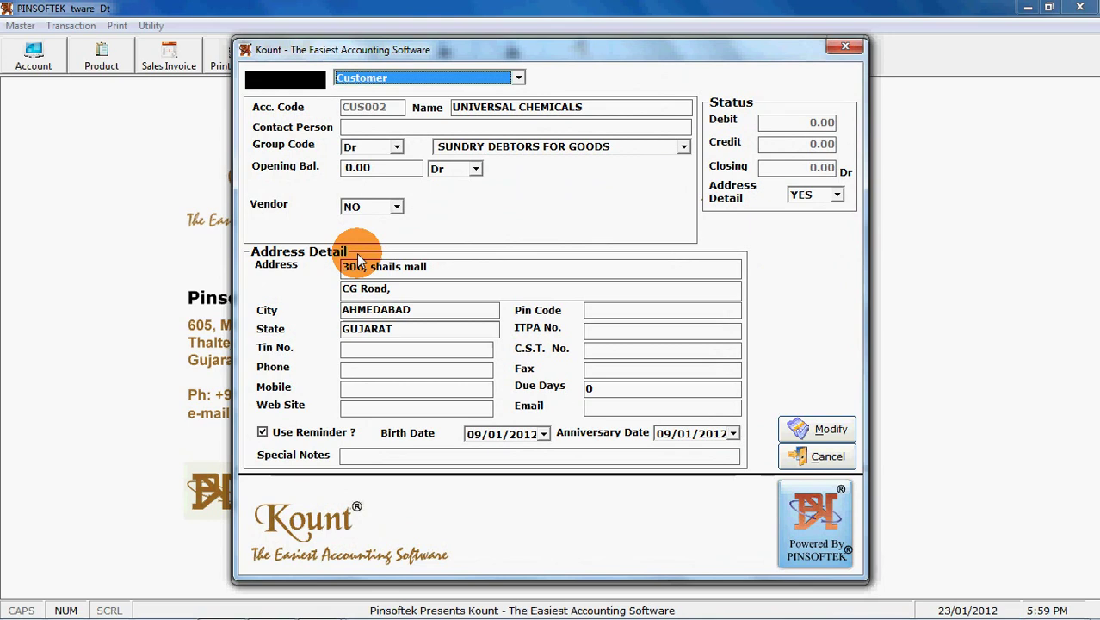
{"action": "key", "text": "Escape"}
{"action": "key", "text": "Return"}
{"action": "key", "text": "Return"}
{"action": "key", "text": "Return"}
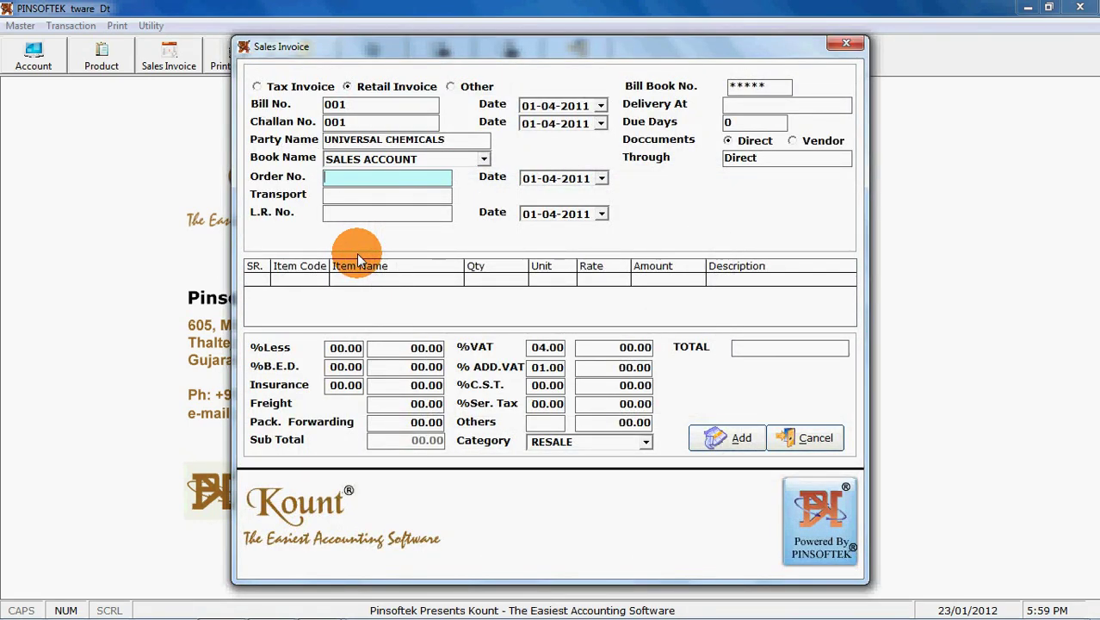
Keep SALES ACCOUNT as the book name and enter order number 2343.
{"action": "key", "text": "shift+Tab"}
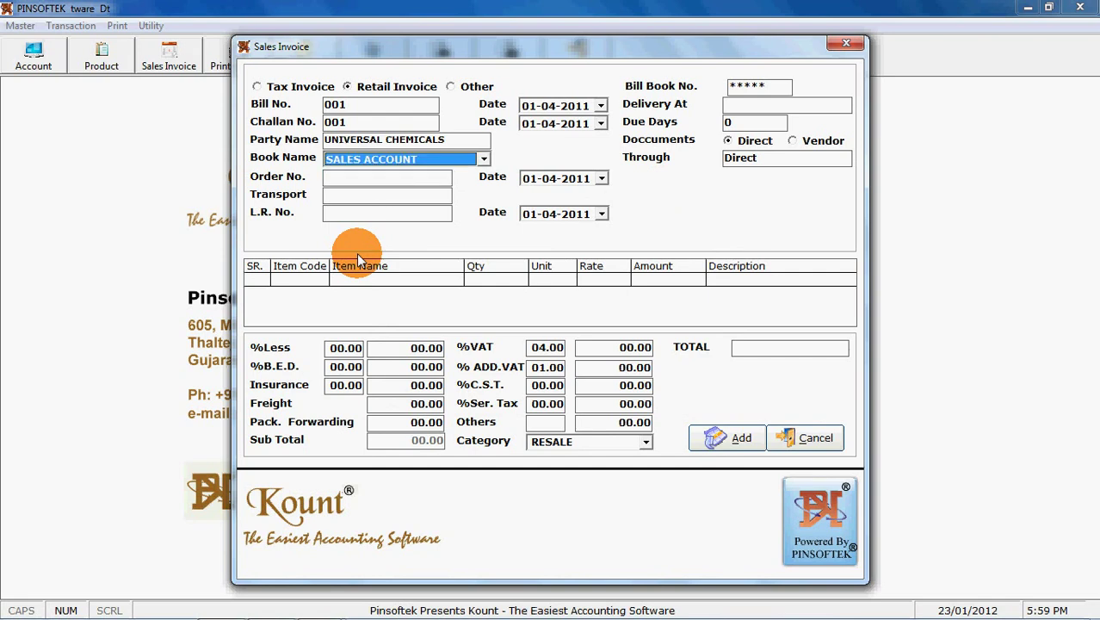
{"action": "key", "text": "Down"}
{"action": "key", "text": "Up"}
{"action": "key", "text": "Return"}
{"action": "type", "text": "2343"}
{"action": "key", "text": "Return"}
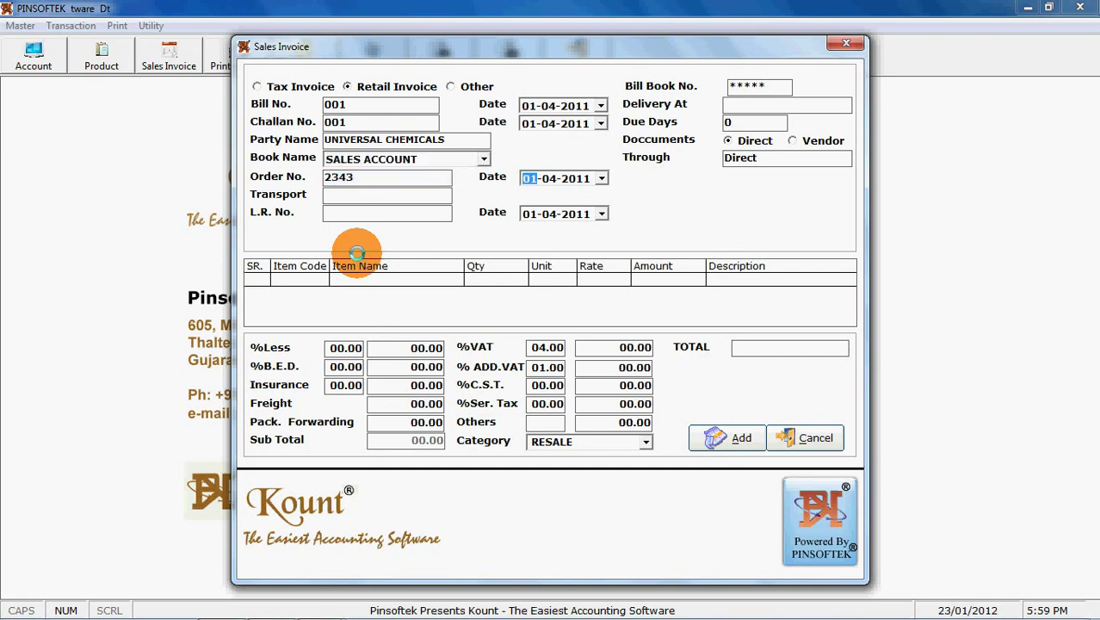
{"action": "key", "text": "Return"}
Enter 'self' as the transport and bring up the Item Name List.
{"action": "type", "text": "self"}
{"action": "key", "text": "Return"}
{"action": "key", "text": "Return"}
{"action": "key", "text": "Return"}
{"action": "key", "text": "Return"}
{"action": "key", "text": "Return"}
{"action": "key", "text": "Return"}
{"action": "key", "text": "Return"}
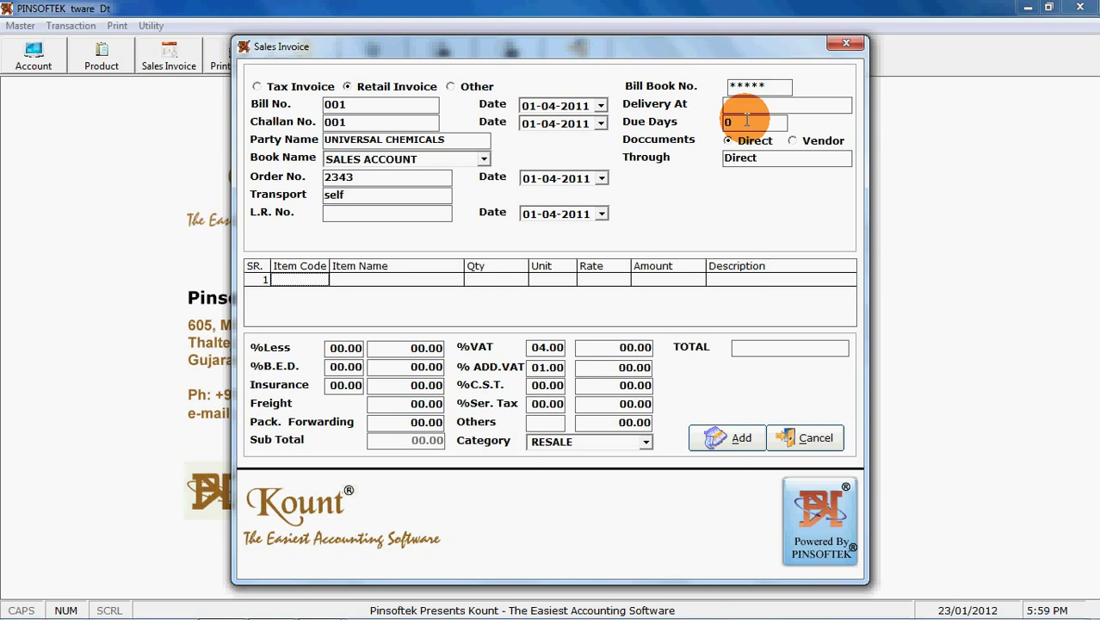
{"action": "key", "text": "Return"}
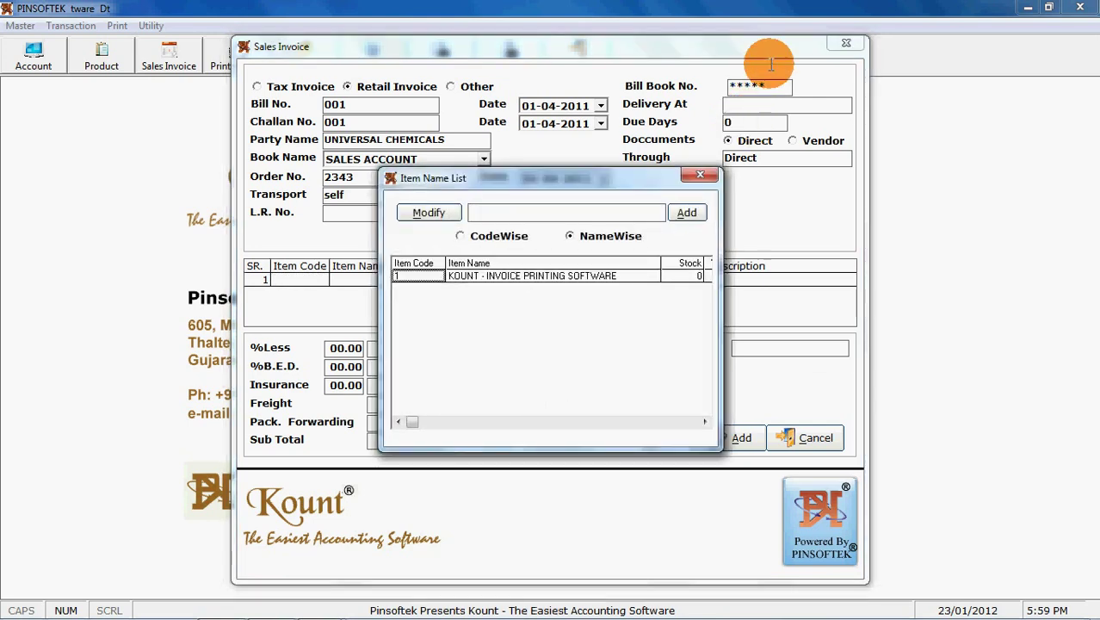
Add KOUNT - INVOICE PRINTING SOFTWARE in row 1 with quantity 1 at rate 4999.
{"action": "double_click", "coordinate": [423, 276]}
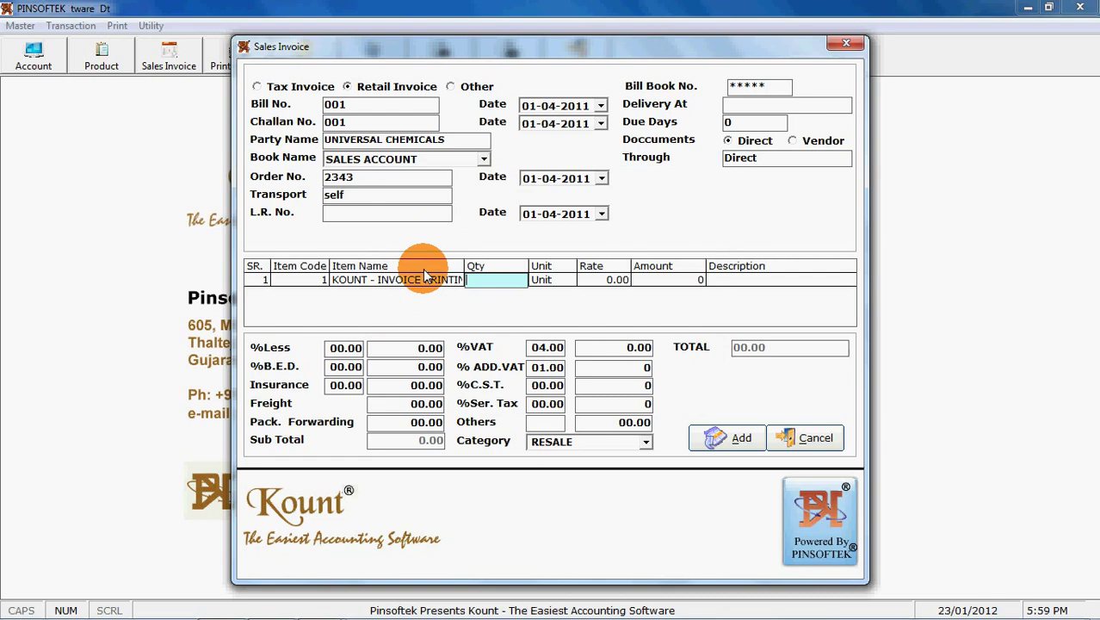
{"action": "type", "text": "1"}
{"action": "key", "text": "Return"}
{"action": "key", "text": "Return"}
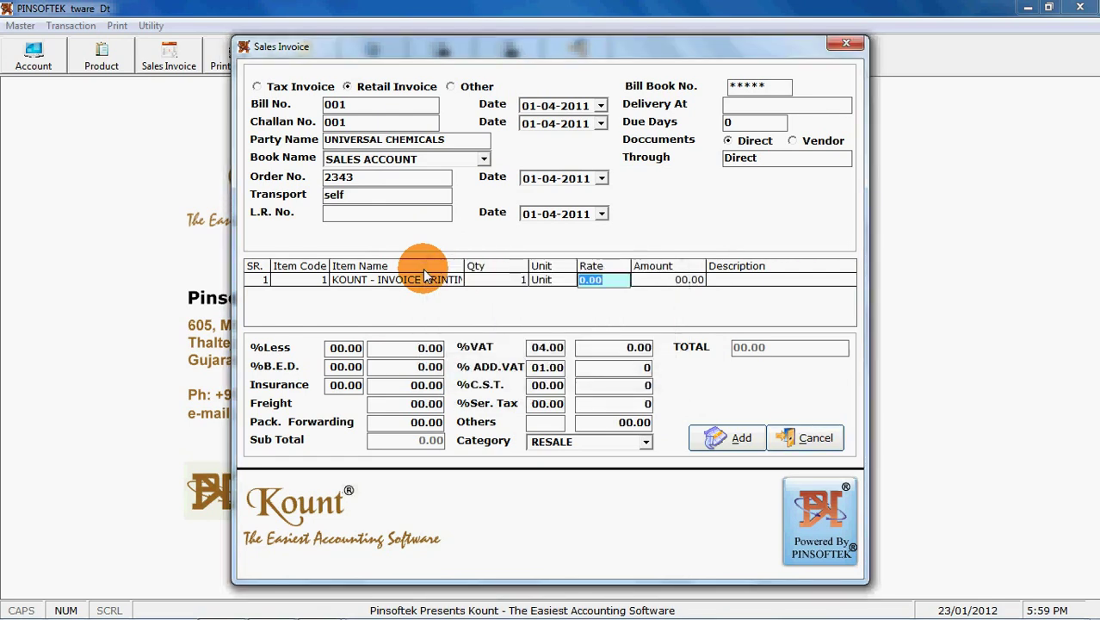
{"action": "type", "text": "3"}
{"action": "key", "text": "BackSpace"}
{"action": "type", "text": "4999"}
{"action": "key", "text": "Return"}
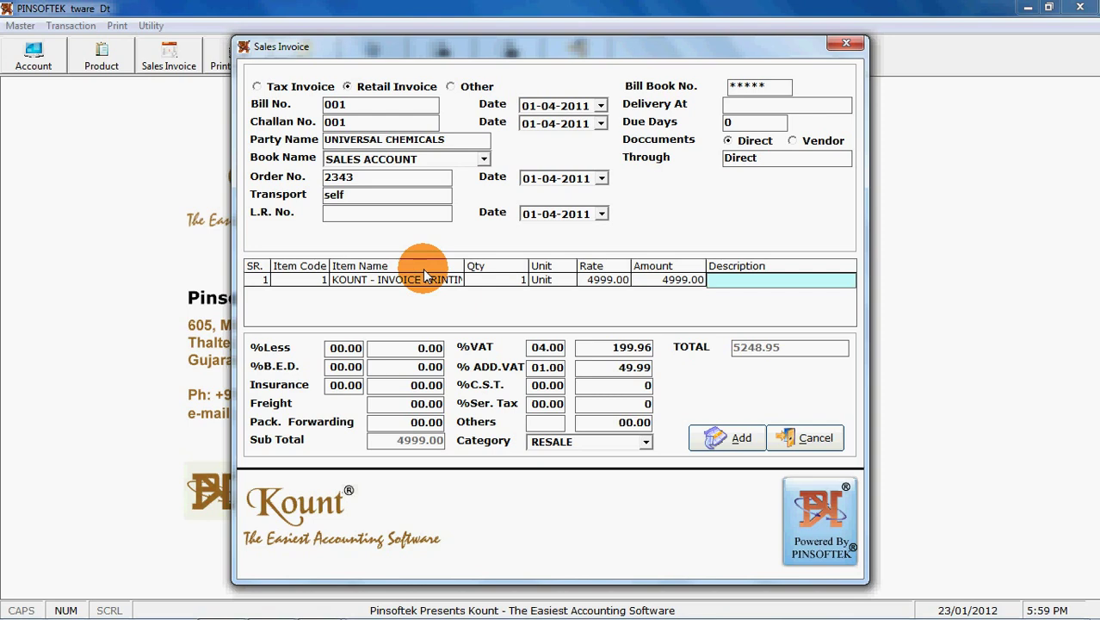
Describe the item as 'Single User License Version' and decline adding another item.
{"action": "type", "text": "Single User License Version"}
{"action": "key", "text": "Return"}
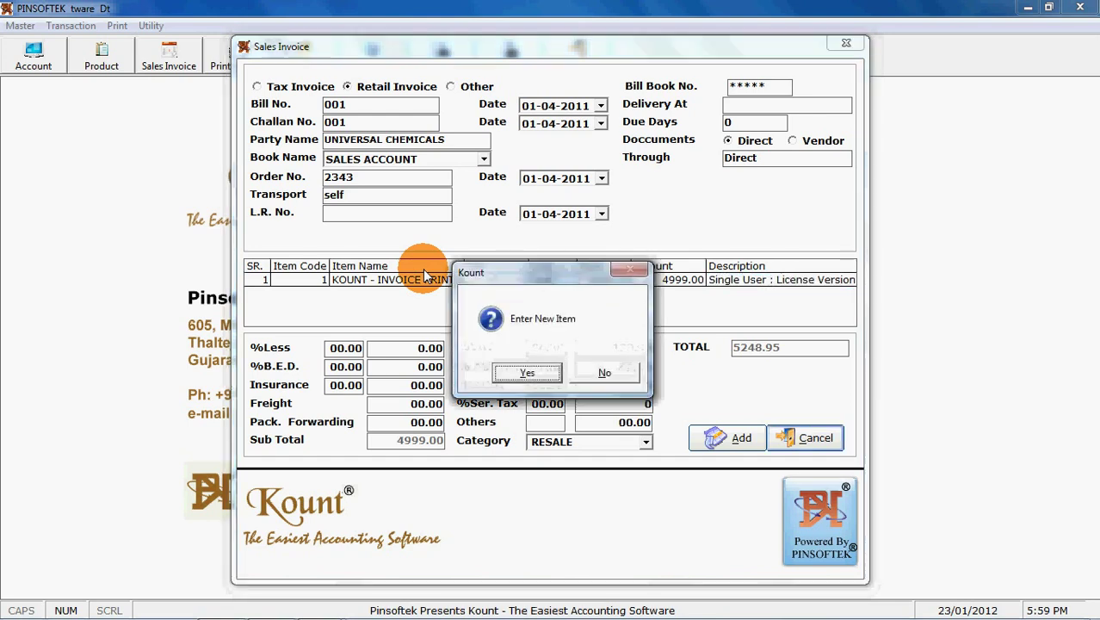
{"action": "key", "text": "Tab"}
{"action": "key", "text": "Return"}
Extend the item description with '- Invoice Printing Software' and move on to charges and taxes.
{"action": "key", "text": "shift+Tab"}
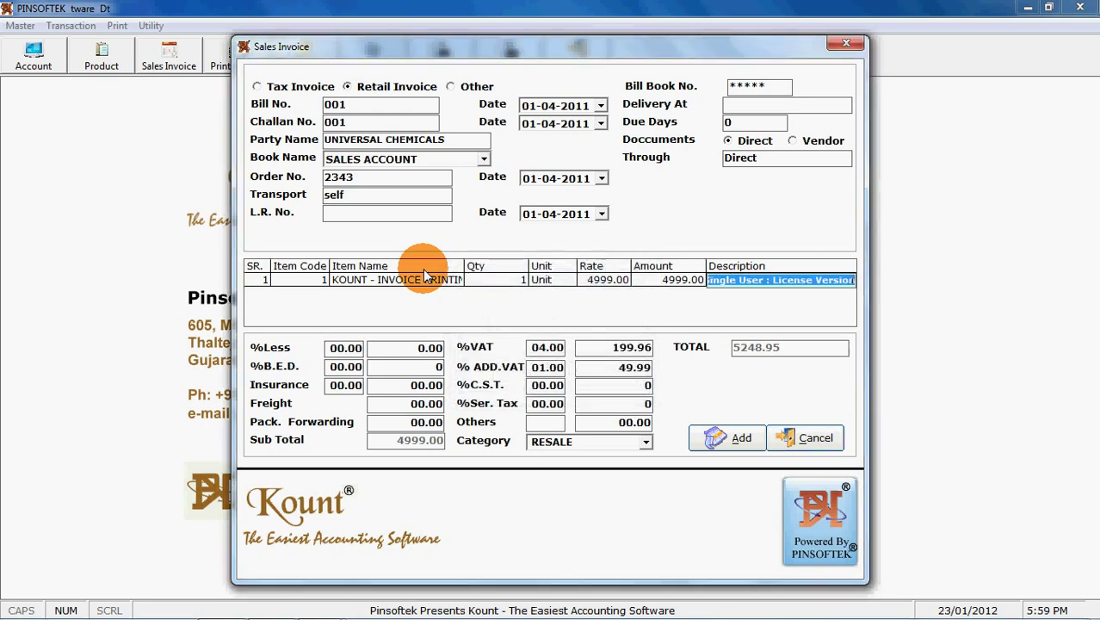
{"action": "key", "text": "End"}
{"action": "type", "text": "- Invoice Printings S"}
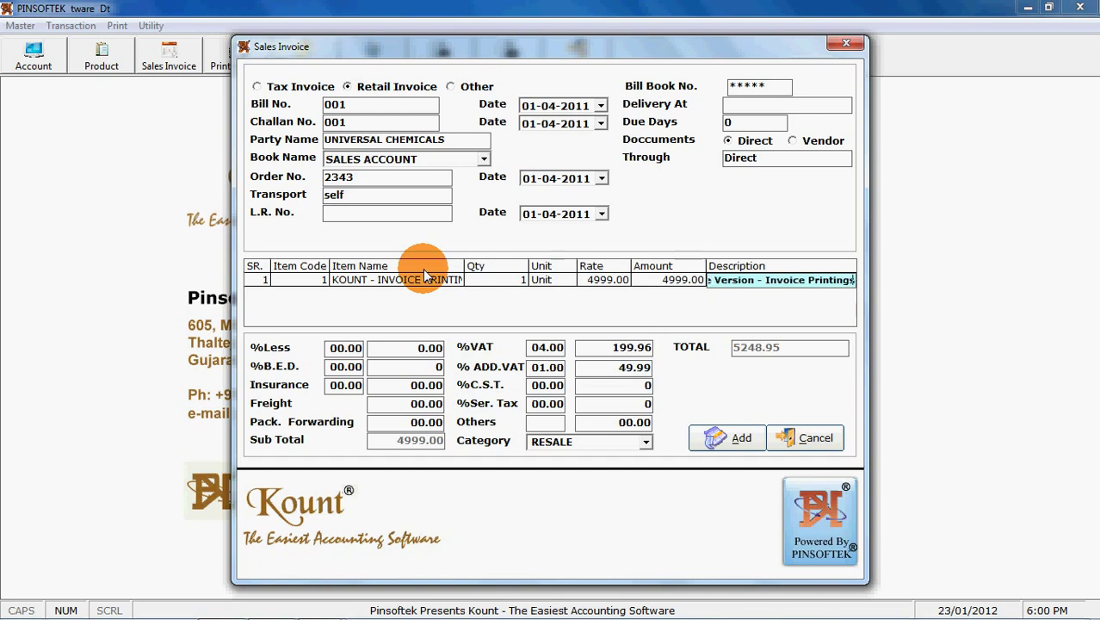
{"action": "key", "text": "BackSpace"}
{"action": "key", "text": "BackSpace"}
{"action": "key", "text": "BackSpace"}
{"action": "type", "text": "Software"}
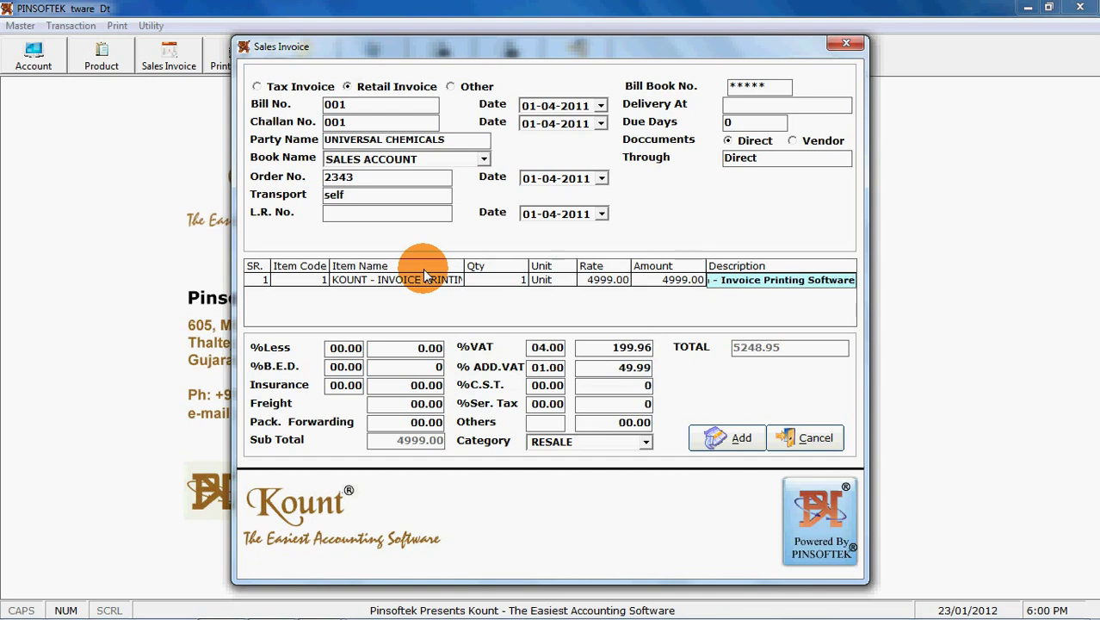
{"action": "key", "text": "Return"}
{"action": "key", "text": "Tab"}
{"action": "key", "text": "Return"}
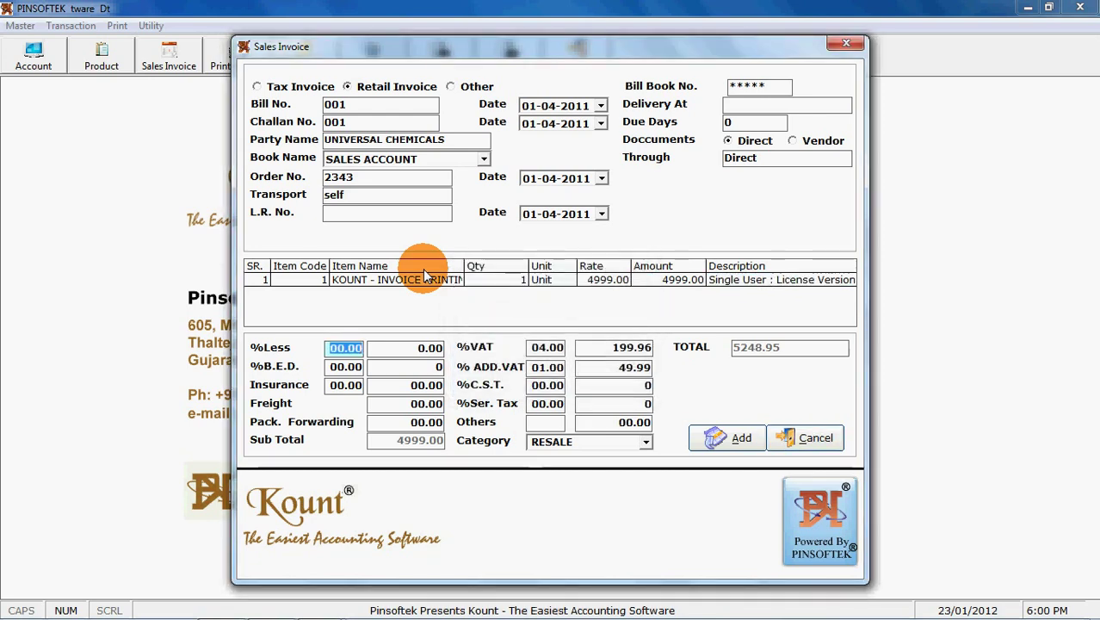
{"action": "key", "text": "Return"}
{"action": "key", "text": "Return"}
{"action": "key", "text": "Return"}
{"action": "key", "text": "Return"}
{"action": "key", "text": "Return"}
{"action": "key", "text": "Return"}
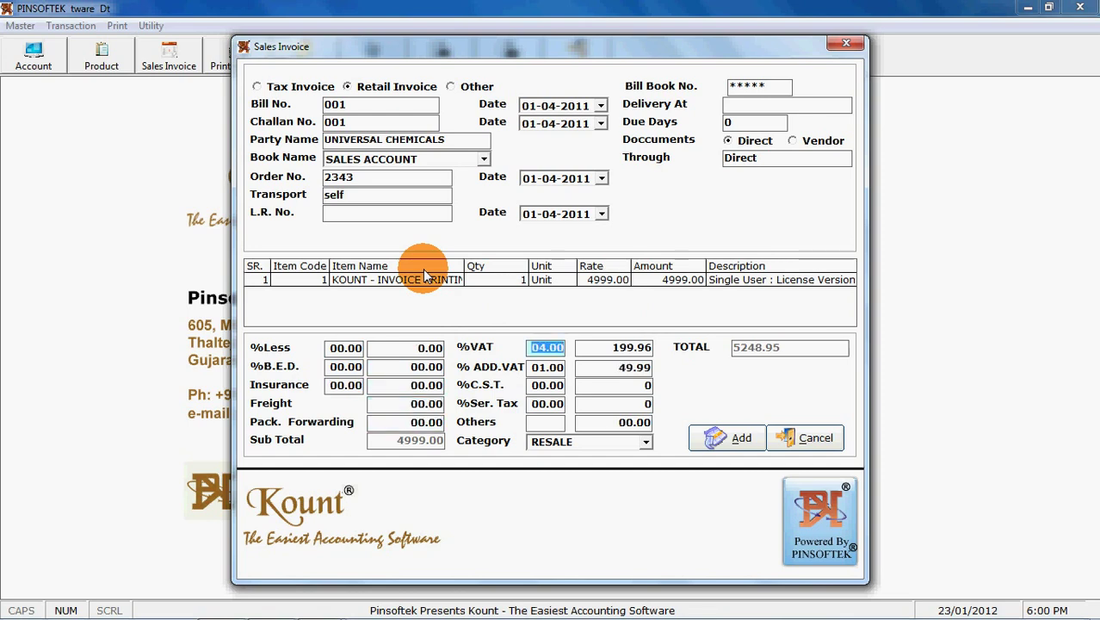
Change the tax from VAT to C.S.T. by setting VAT to 0% and C.S.T. to 5%.
{"action": "key", "text": "Return"}
{"action": "key", "text": "Return"}
{"action": "key", "text": "Return"}
{"action": "key", "text": "Return"}
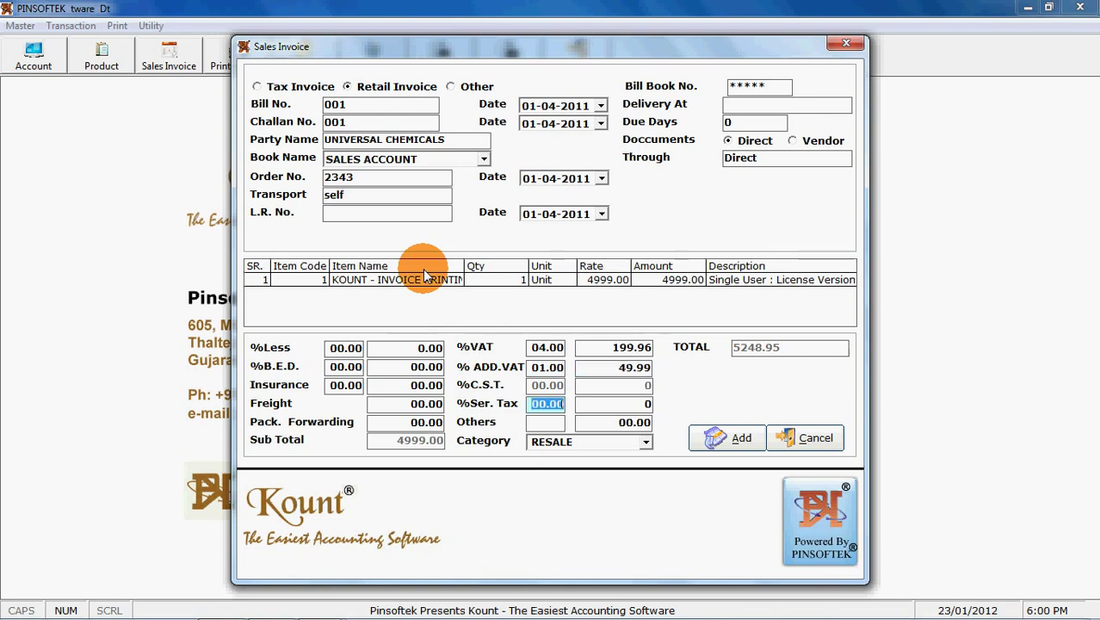
{"action": "key", "text": "shift+Tab"}
{"action": "key", "text": "shift+Tab"}
{"action": "key", "text": "shift+Tab"}
{"action": "key", "text": "shift+Tab"}
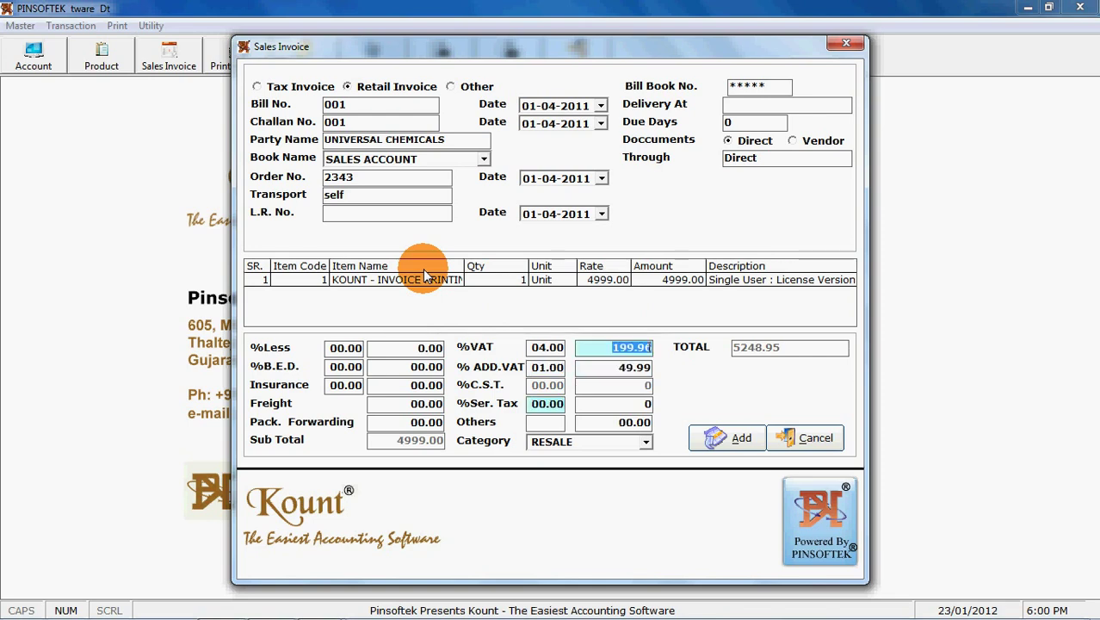
{"action": "type", "text": "0"}
{"action": "key", "text": "Return"}
{"action": "key", "text": "Return"}
{"action": "key", "text": "Return"}
{"action": "key", "text": "Return"}
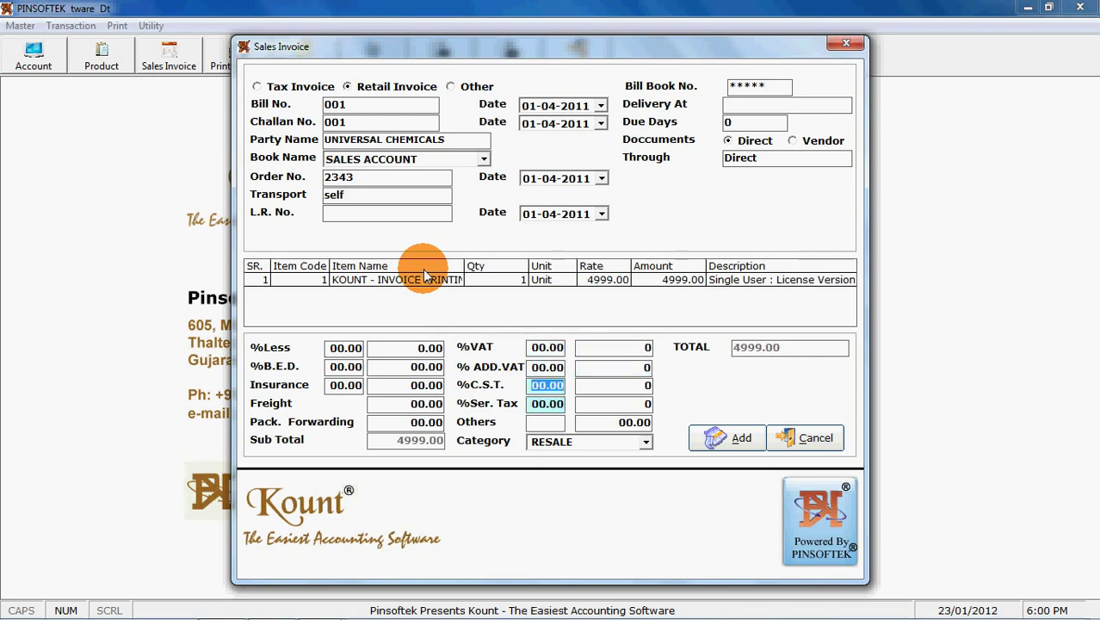
{"action": "type", "text": "5"}
{"action": "key", "text": "Return"}
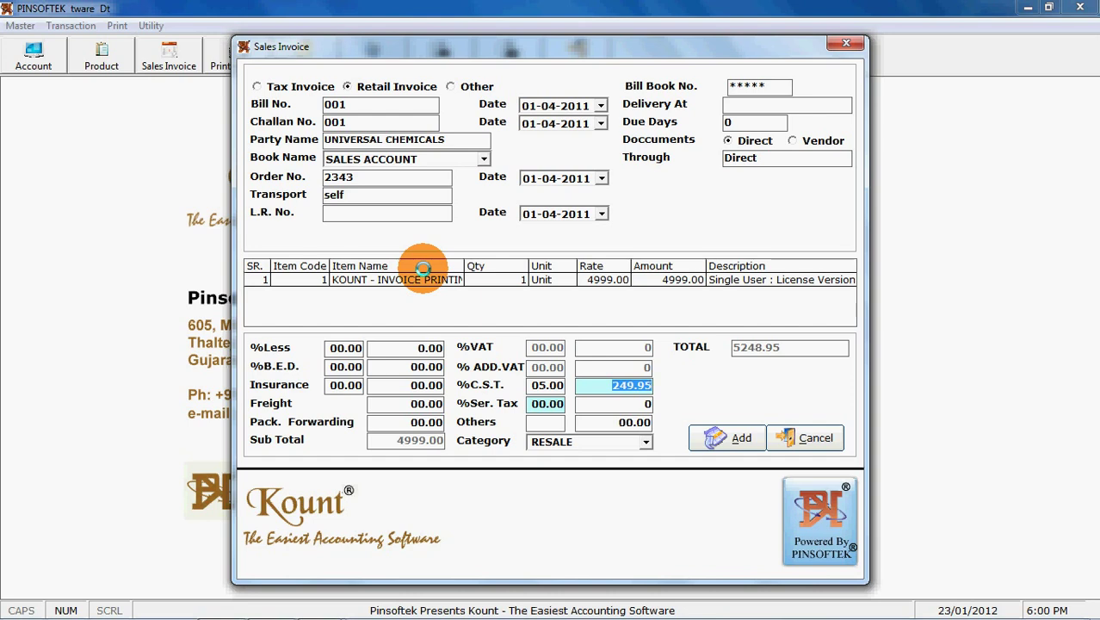
{"action": "type", "text": "250"}
{"action": "key", "text": "Return"}
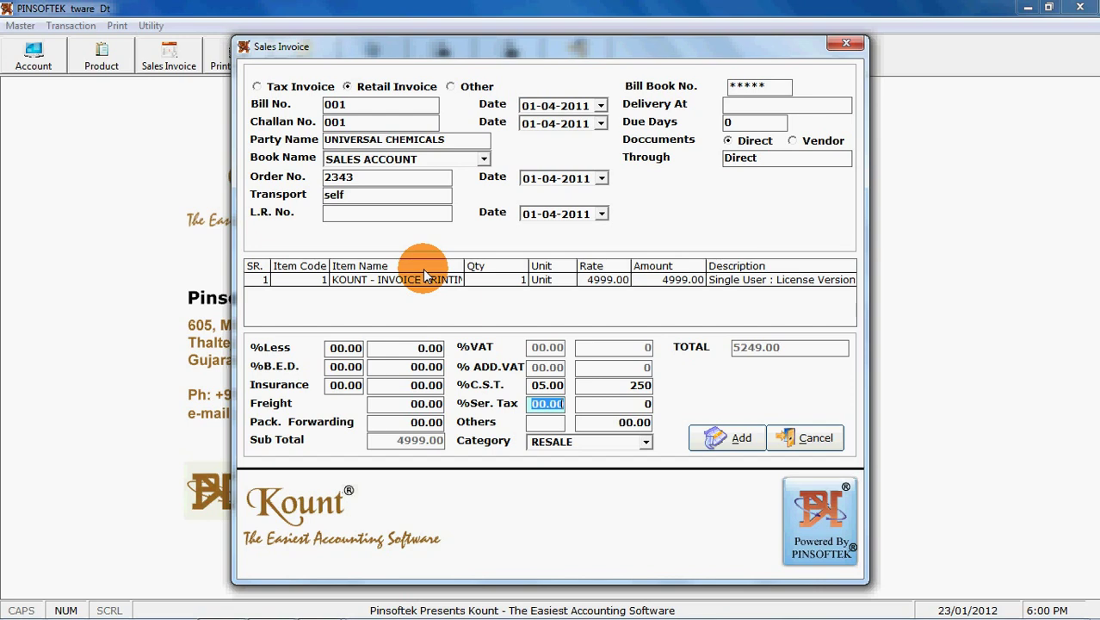
{"action": "key", "text": "Return"}
{"action": "key", "text": "Return"}
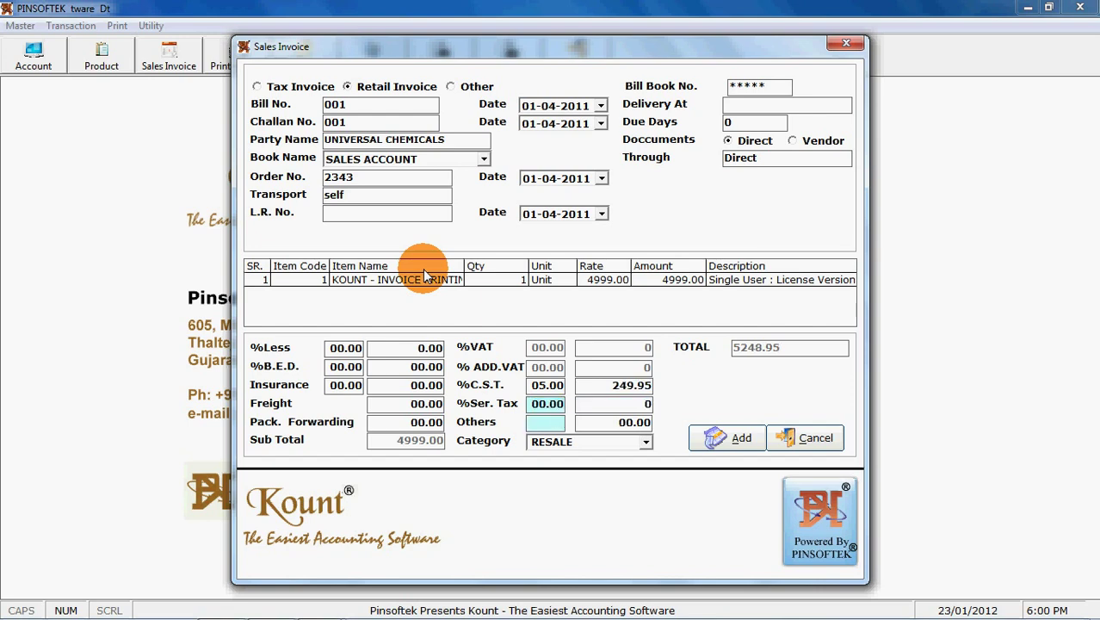
Add 100.00 Courier Charges for a 5348.95 total and save the invoice.
{"action": "type", "text": "Courier Charges"}
{"action": "key", "text": "Return"}
{"action": "type", "text": "100"}
{"action": "key", "text": "Return"}
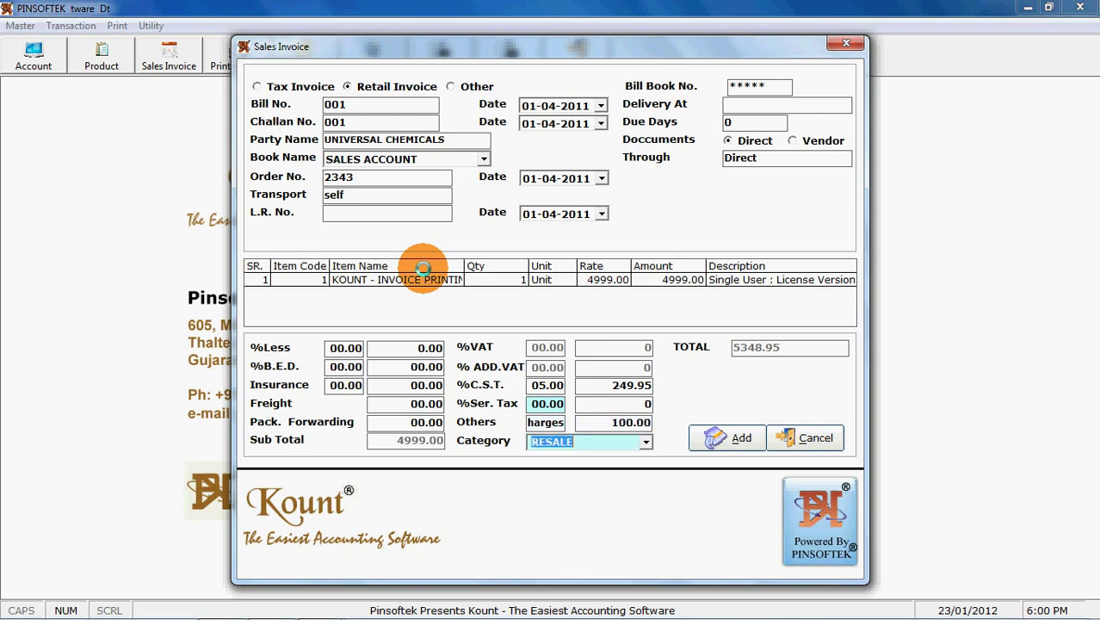
{"action": "key", "text": "Return"}
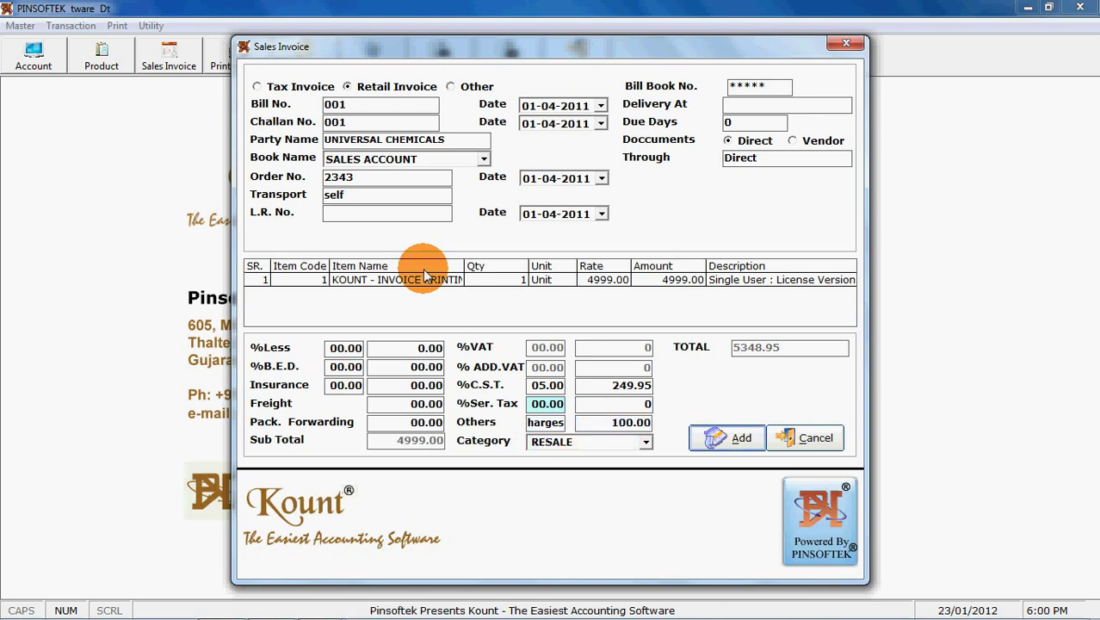
{"action": "key", "text": "Return"}
{"action": "key", "text": "Return"}
{"action": "key", "text": "Return"}
Preview invoice 001 with company name and address, scroll through it, and close it.
{"action": "key", "text": "Return"}
{"action": "key", "text": "Return"}
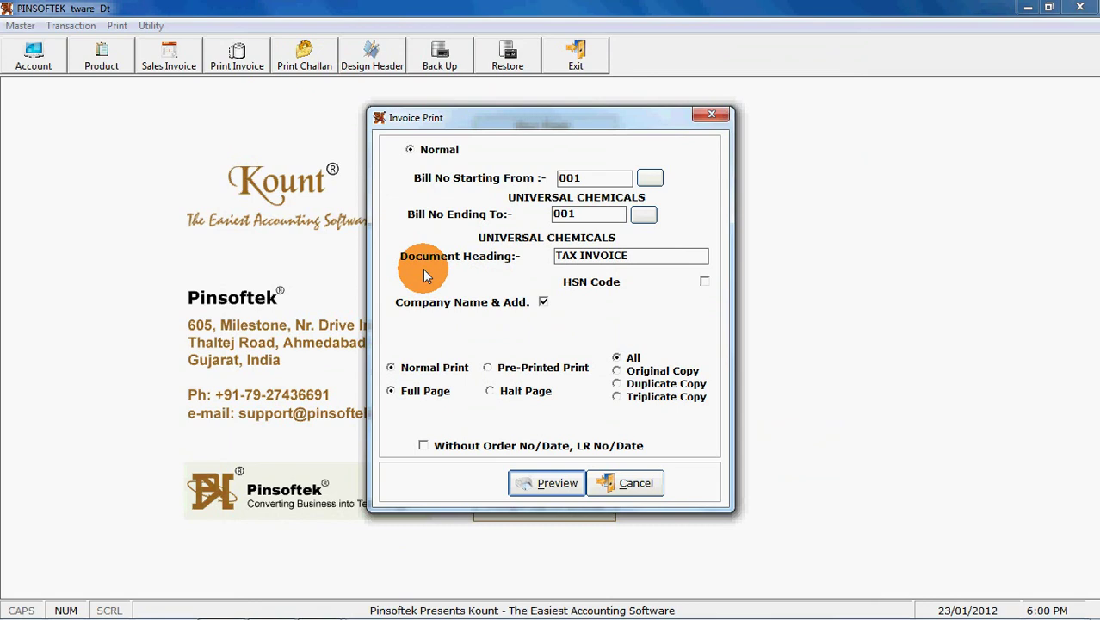
{"action": "key", "text": "Return"}
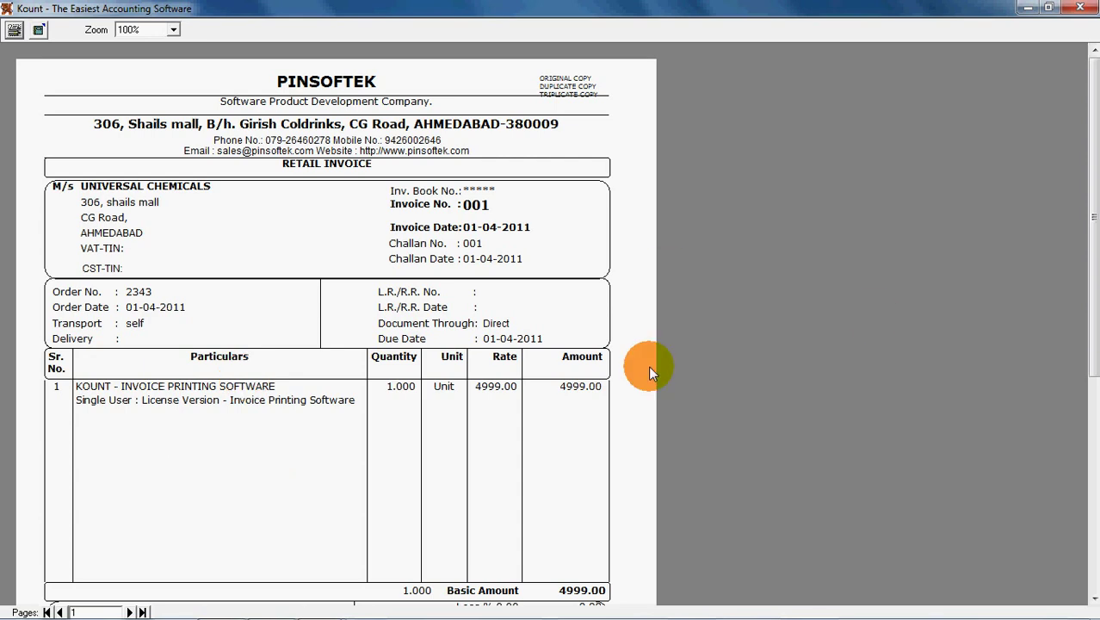
{"action": "left_click", "coordinate": [1093, 575]}
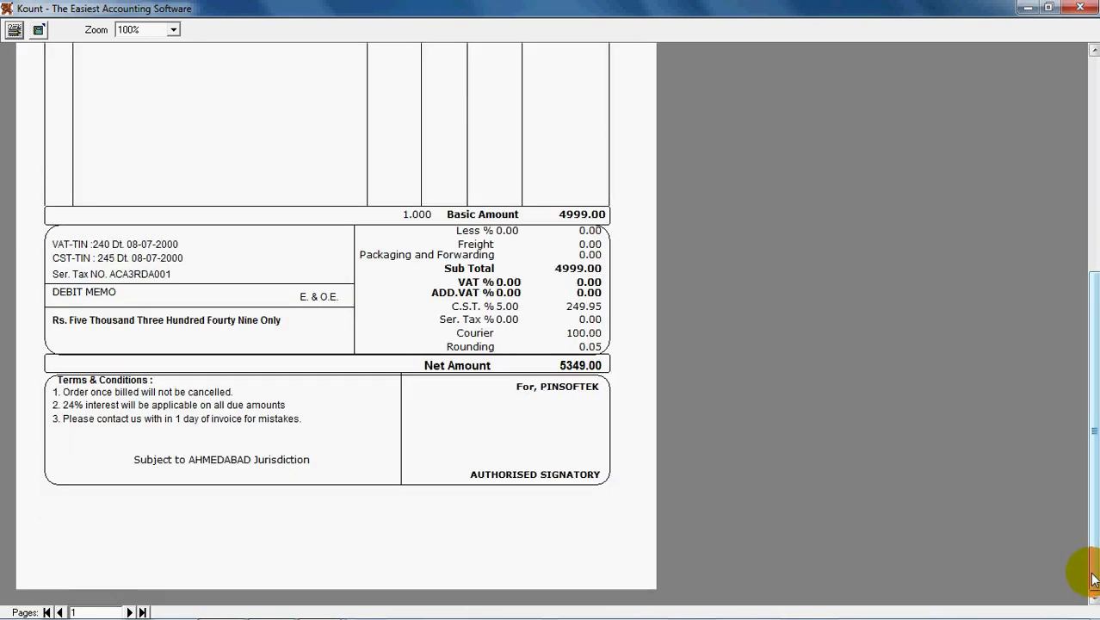
{"action": "left_click", "coordinate": [1094, 71]}
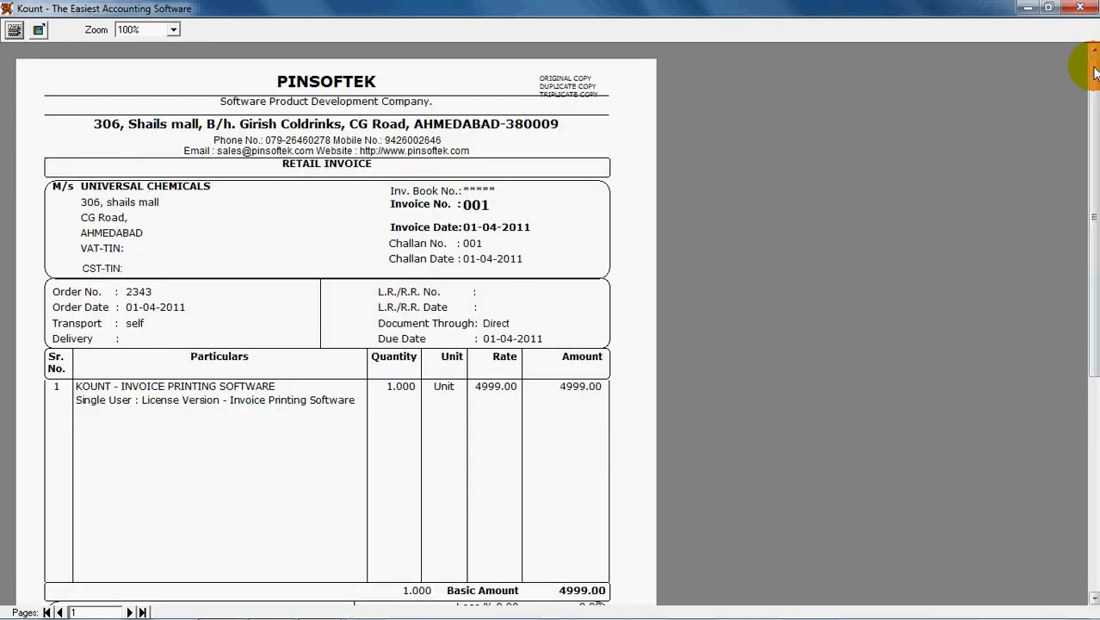
{"action": "left_click", "coordinate": [1081, 8]}
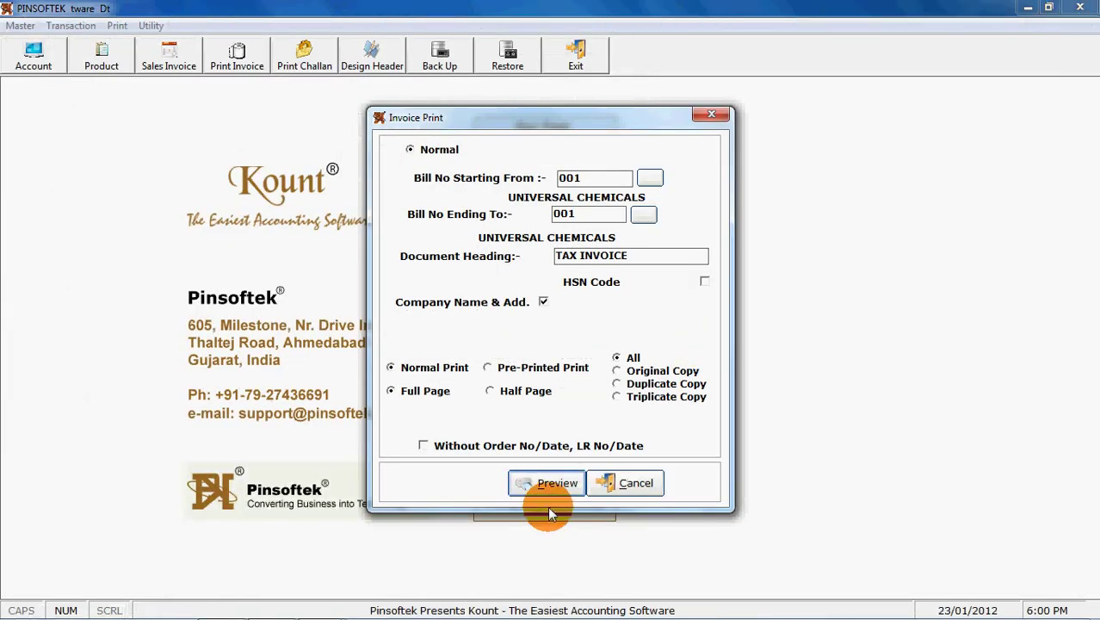
Preview the printed invoice again, then close the preview and print options.
{"action": "left_click", "coordinate": [626, 483]}
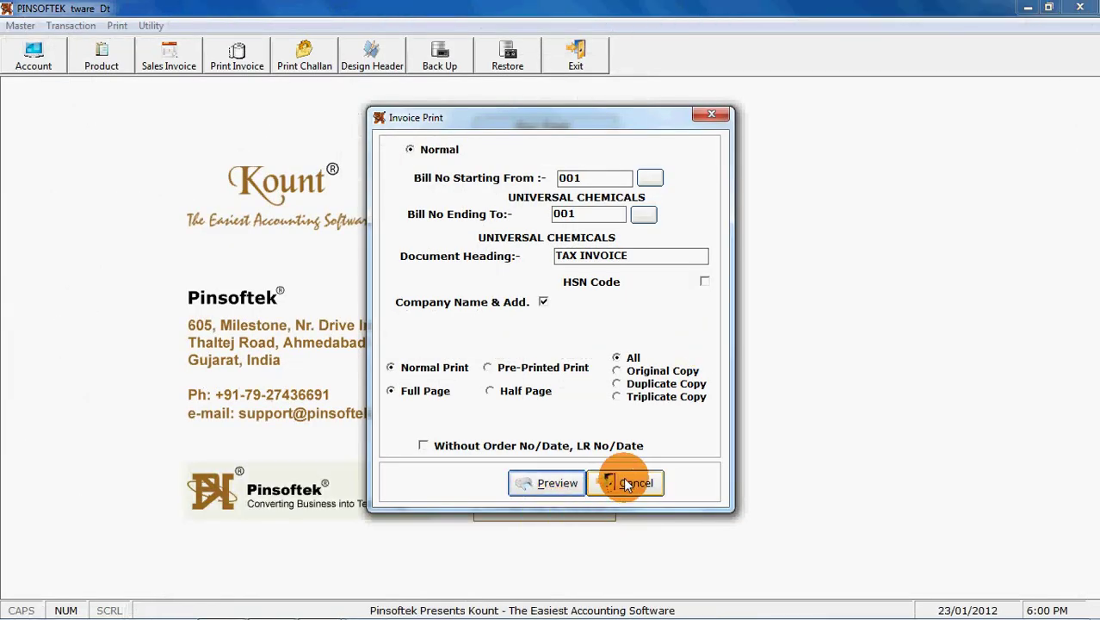
{"action": "left_click", "coordinate": [530, 494]}
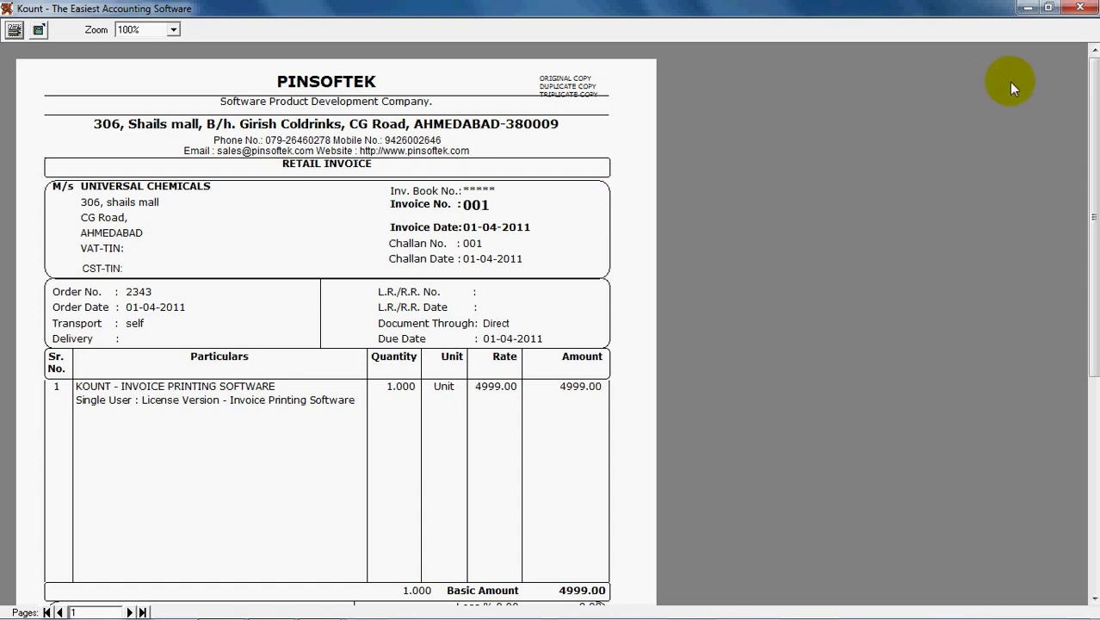
{"action": "left_click", "coordinate": [1081, 11]}
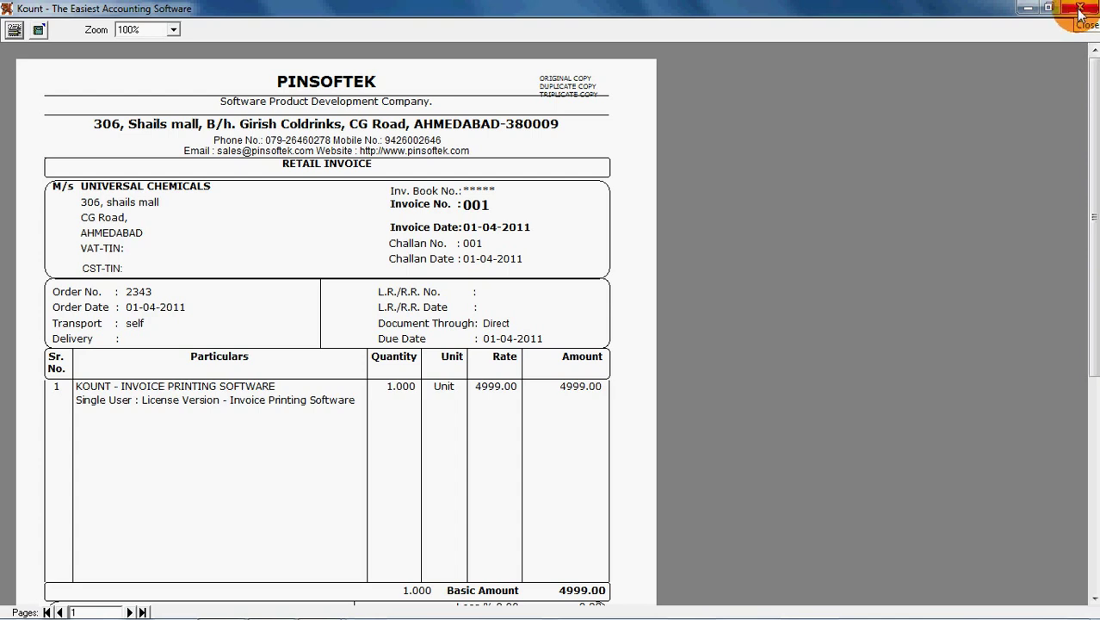
{"action": "left_click", "coordinate": [1080, 11]}
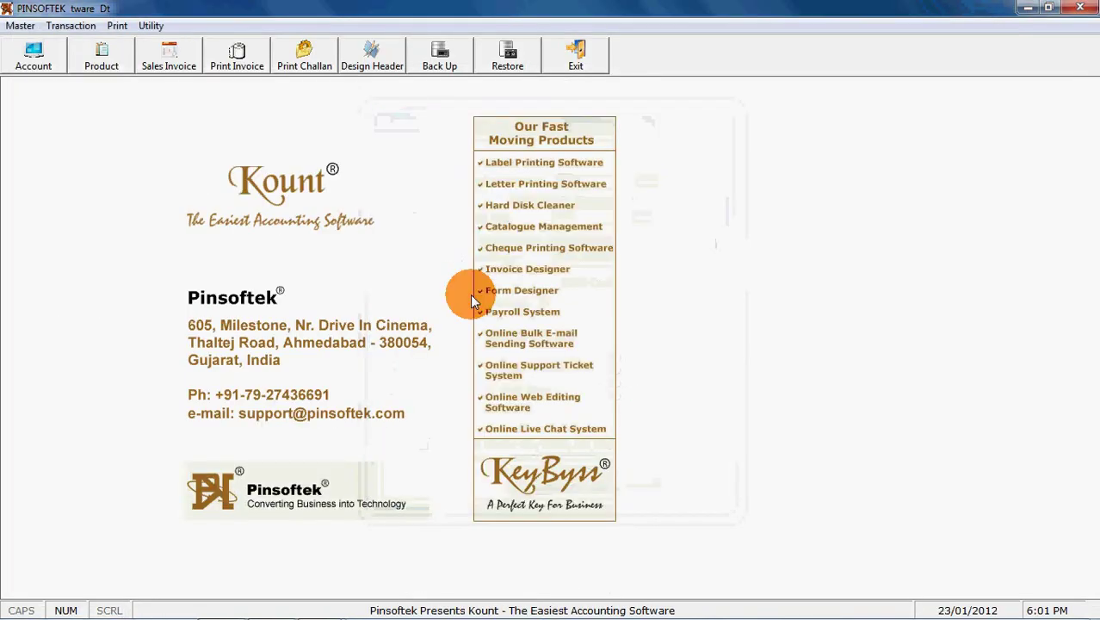
Preview the delivery challan on a half page with company name and address, then close it.
{"action": "key", "text": "Escape"}
{"action": "left_click", "coordinate": [293, 60]}
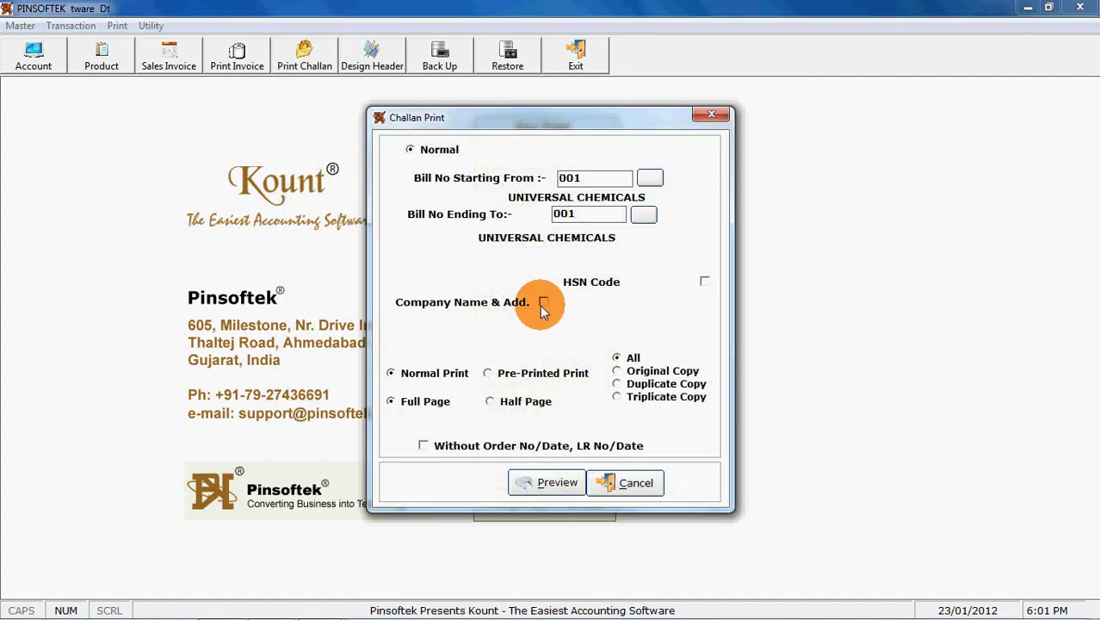
{"action": "key", "text": "Tab"}
{"action": "left_click", "coordinate": [538, 300]}
{"action": "left_click", "coordinate": [499, 401]}
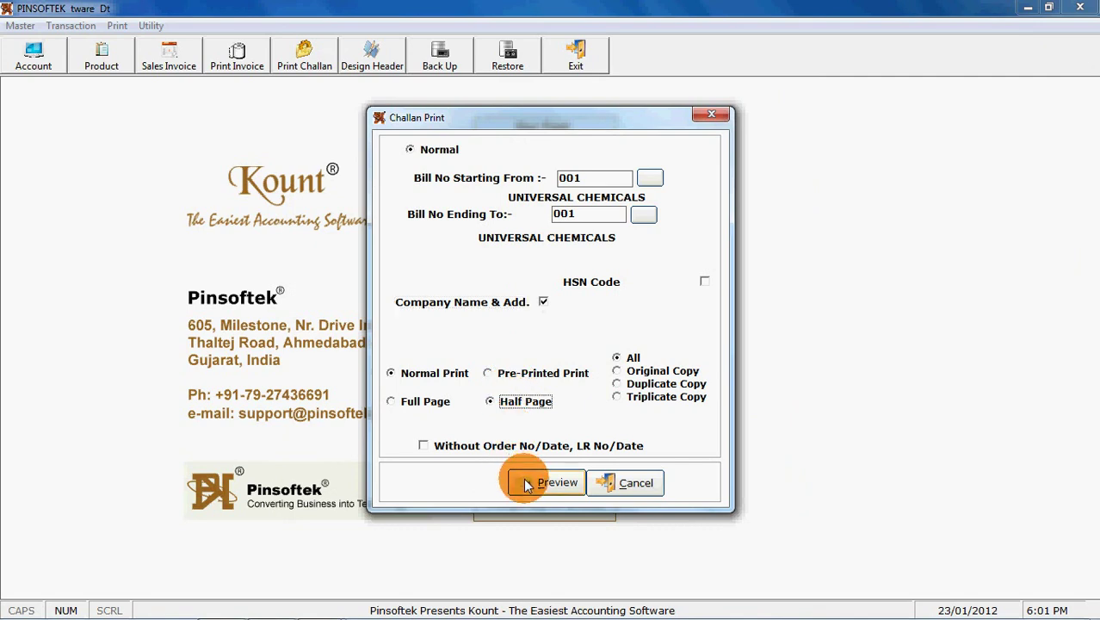
{"action": "left_click", "coordinate": [526, 485]}
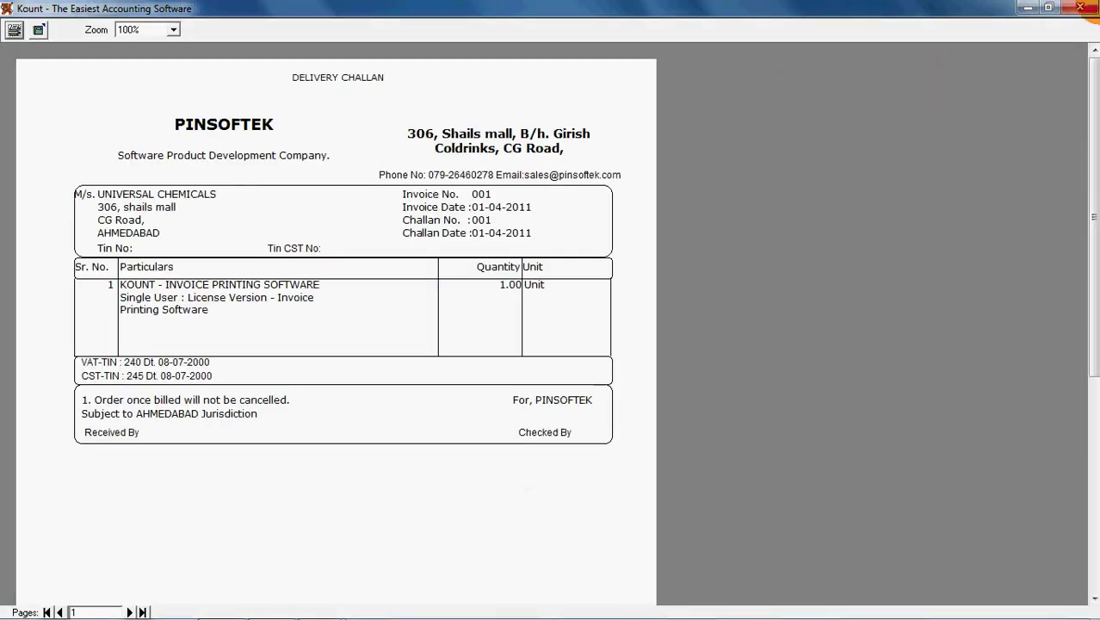
{"action": "left_click", "coordinate": [1080, 8]}
Preview the delivery challan in full-page layout and close the preview.
{"action": "left_click", "coordinate": [426, 401]}
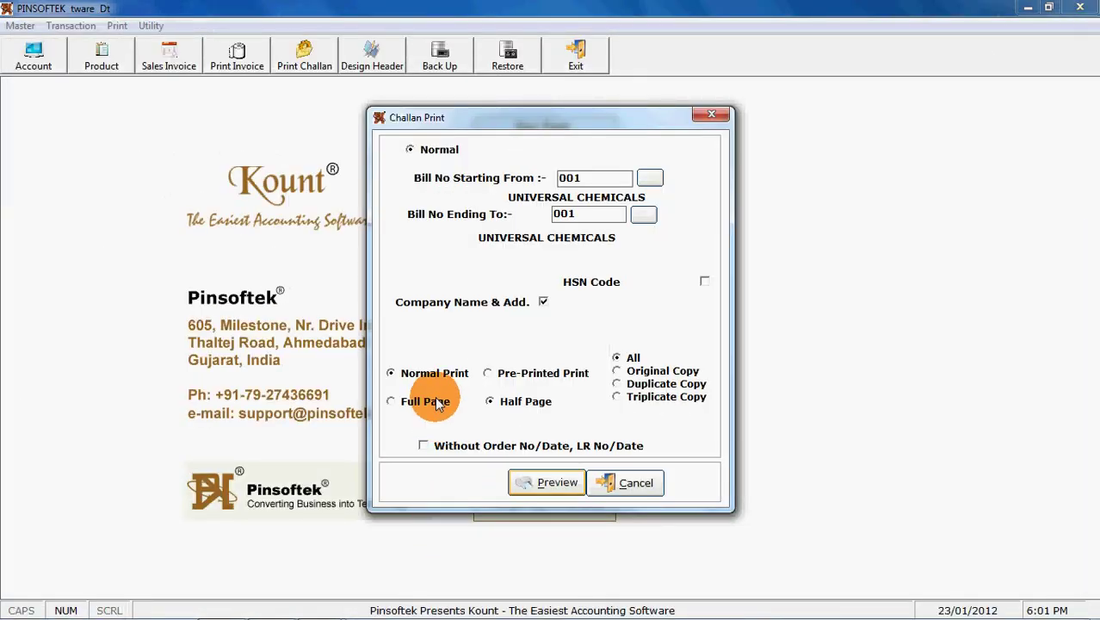
{"action": "left_click", "coordinate": [555, 482]}
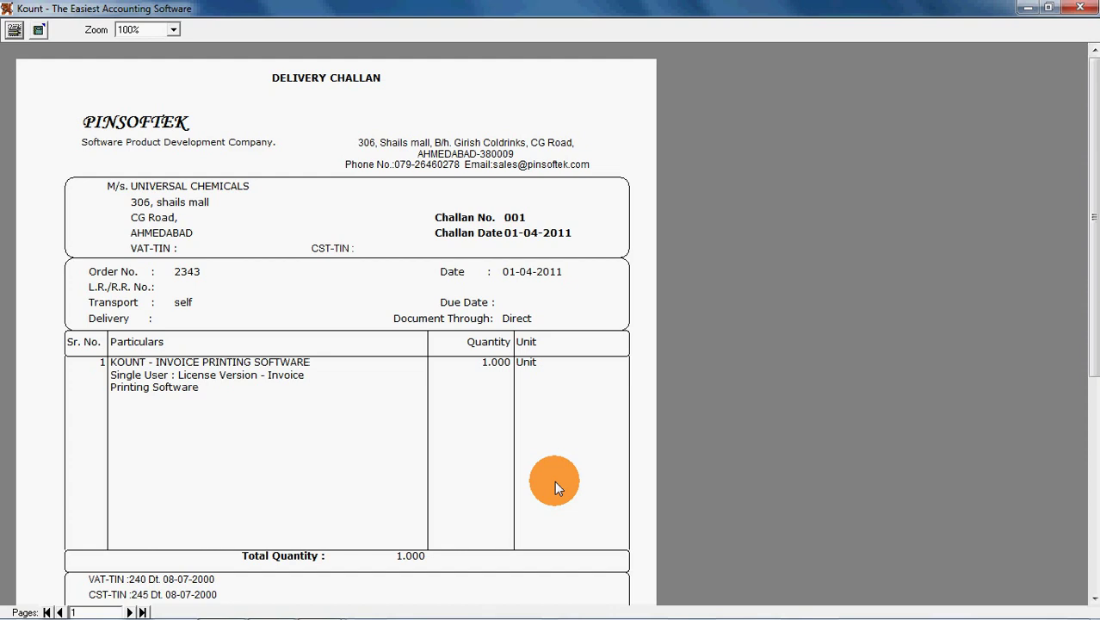
{"action": "left_click", "coordinate": [1080, 7]}
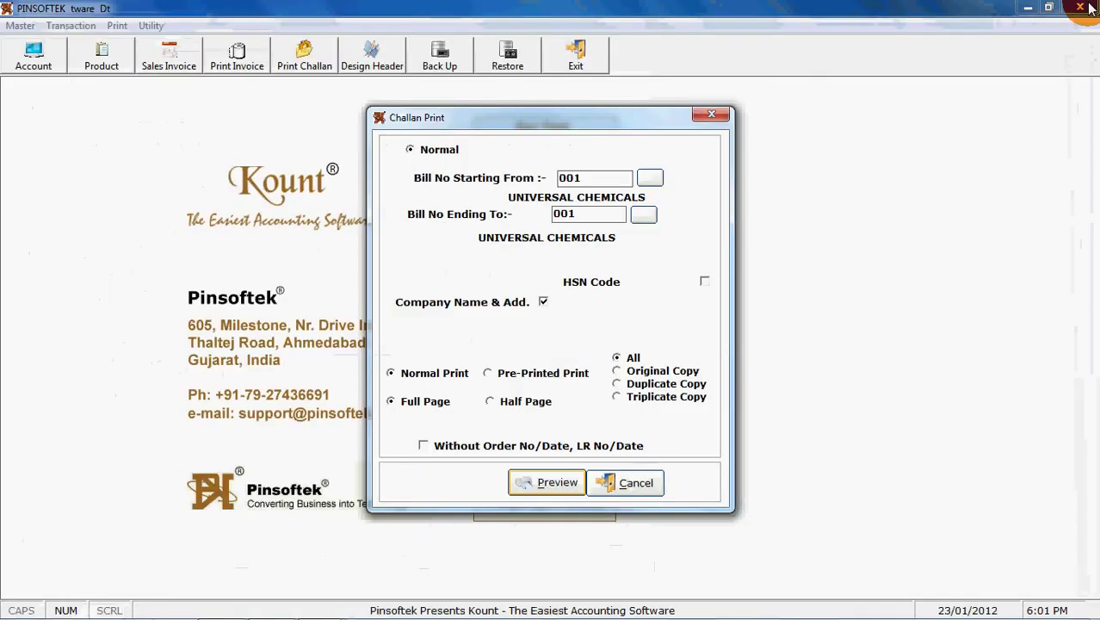
Set the report header's Default Margin Decreased By and Increased By both to 0.5, then save.
{"action": "left_click", "coordinate": [371, 60]}
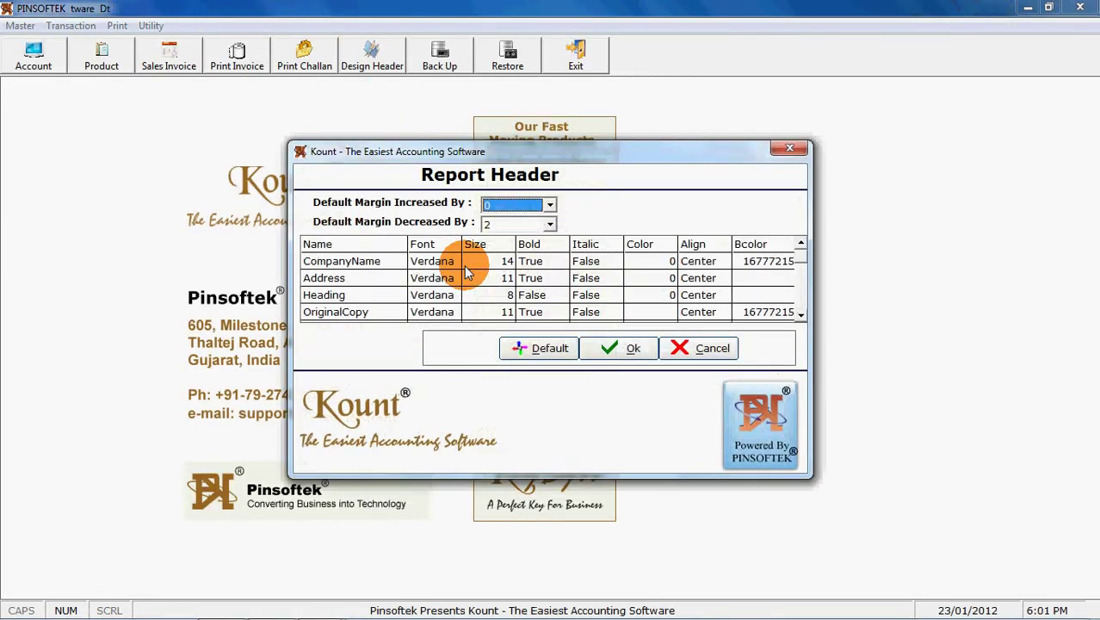
{"action": "left_click", "coordinate": [546, 228]}
{"action": "scroll", "coordinate": [538, 245], "scroll_direction": "up", "scroll_amount": 2}
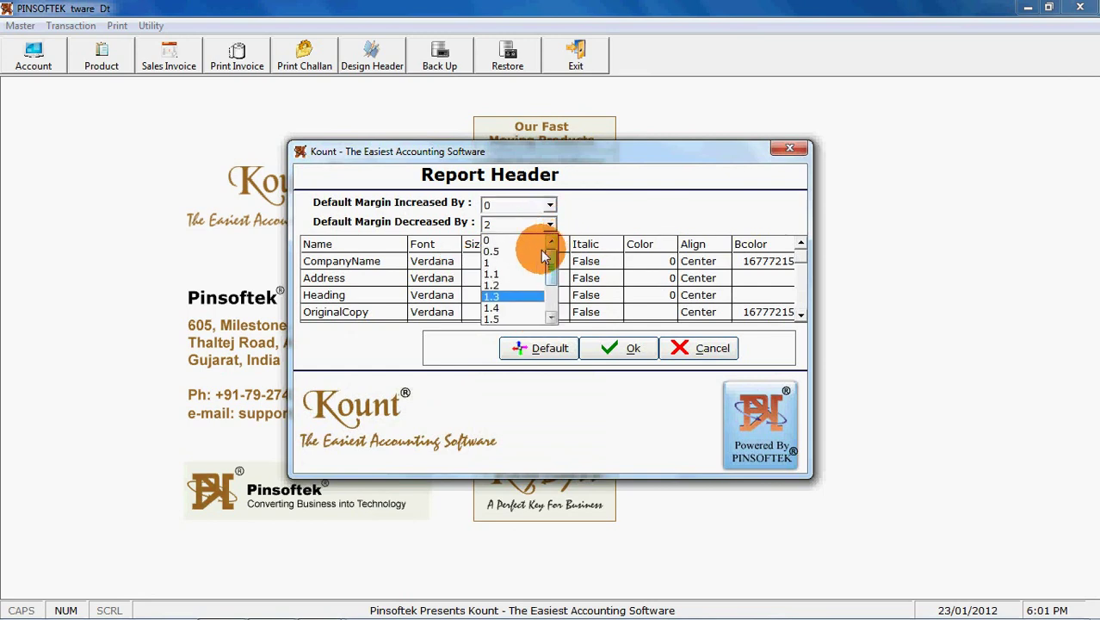
{"action": "left_click", "coordinate": [540, 250]}
{"action": "left_click", "coordinate": [550, 204]}
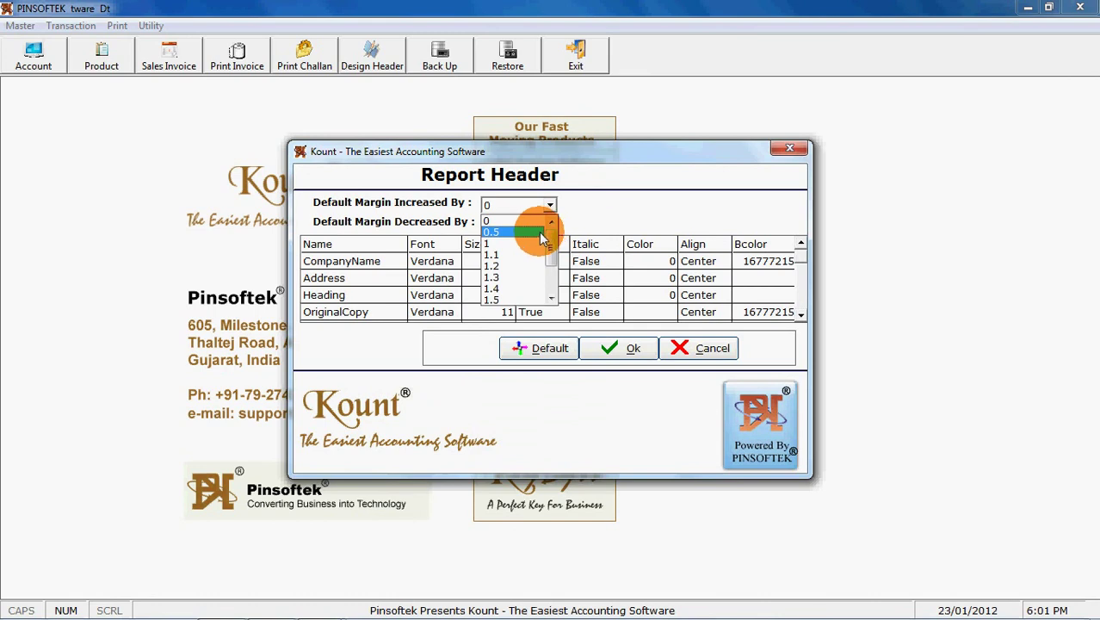
{"action": "left_click", "coordinate": [540, 233]}
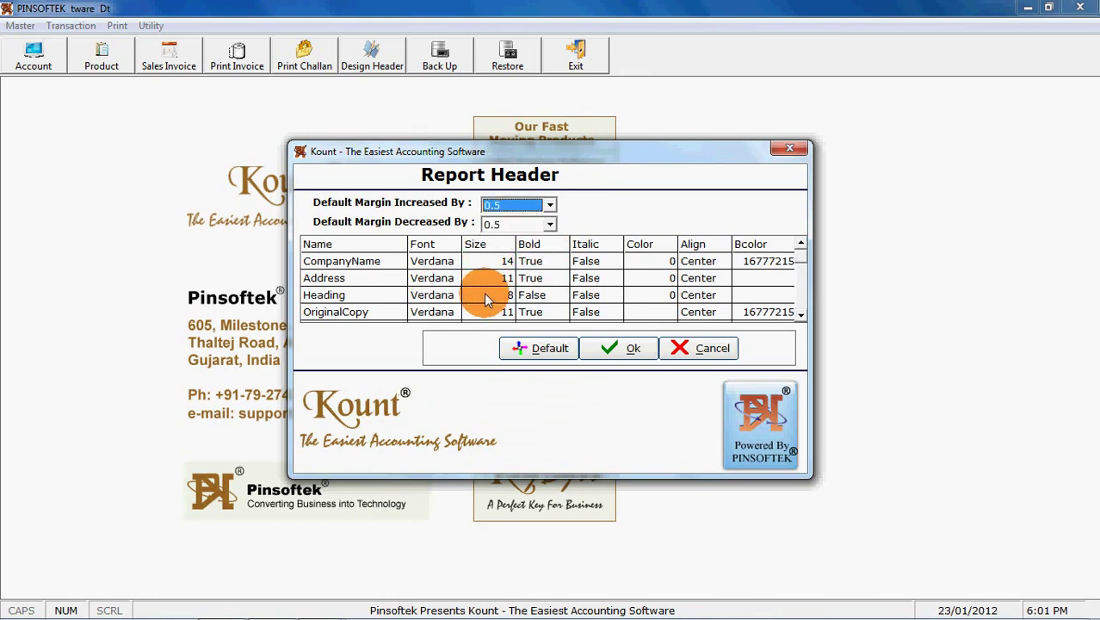
{"action": "left_click", "coordinate": [800, 319]}
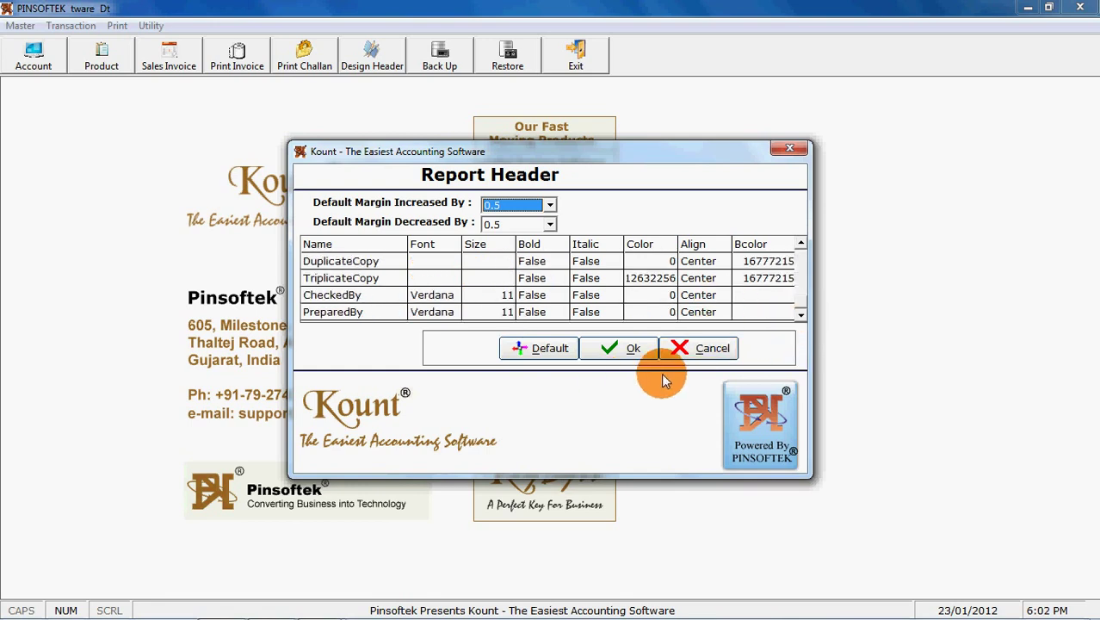
{"action": "left_click", "coordinate": [626, 348]}
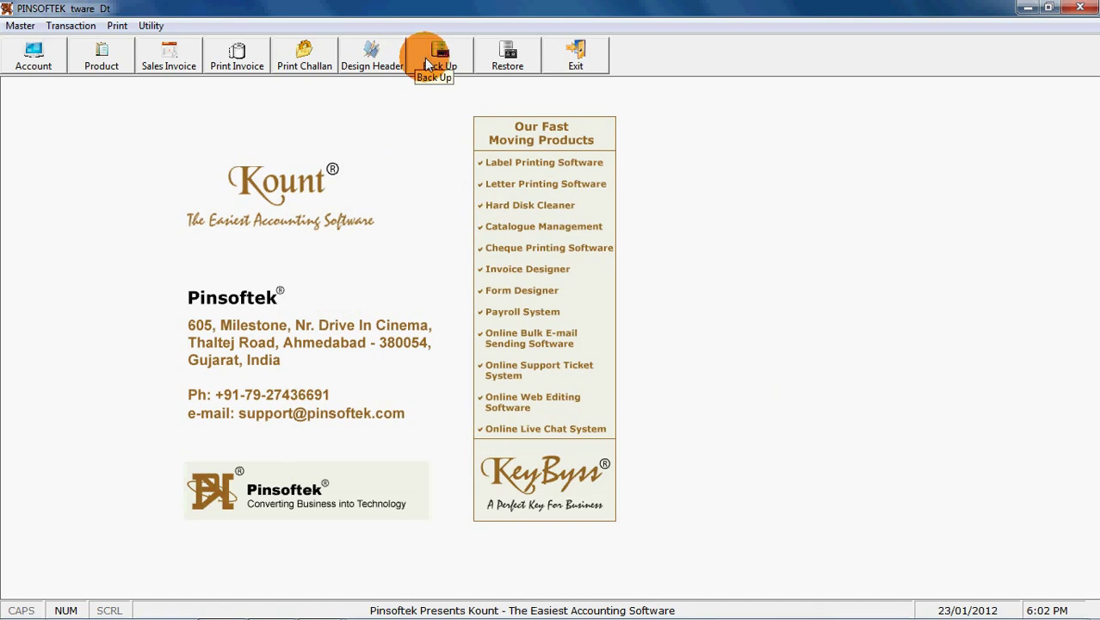
Under Utility > Function Key, label F2 'Labour Invoice' and save the settings.
{"action": "left_click", "coordinate": [142, 26]}
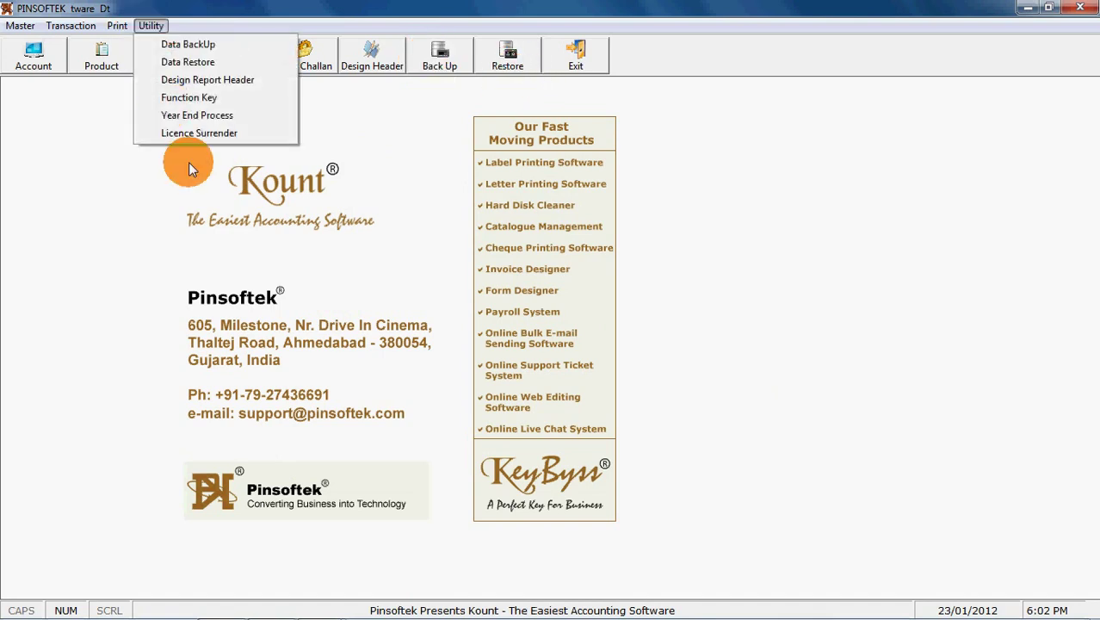
{"action": "left_click", "coordinate": [176, 99]}
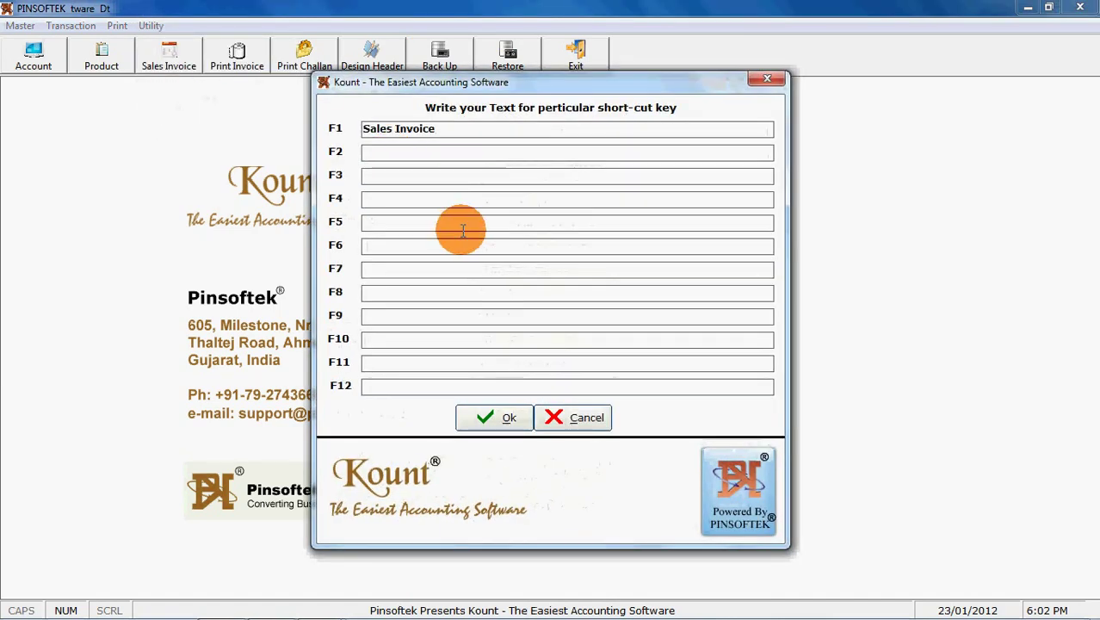
{"action": "left_click", "coordinate": [460, 153]}
{"action": "type", "text": "Labour Invoice"}
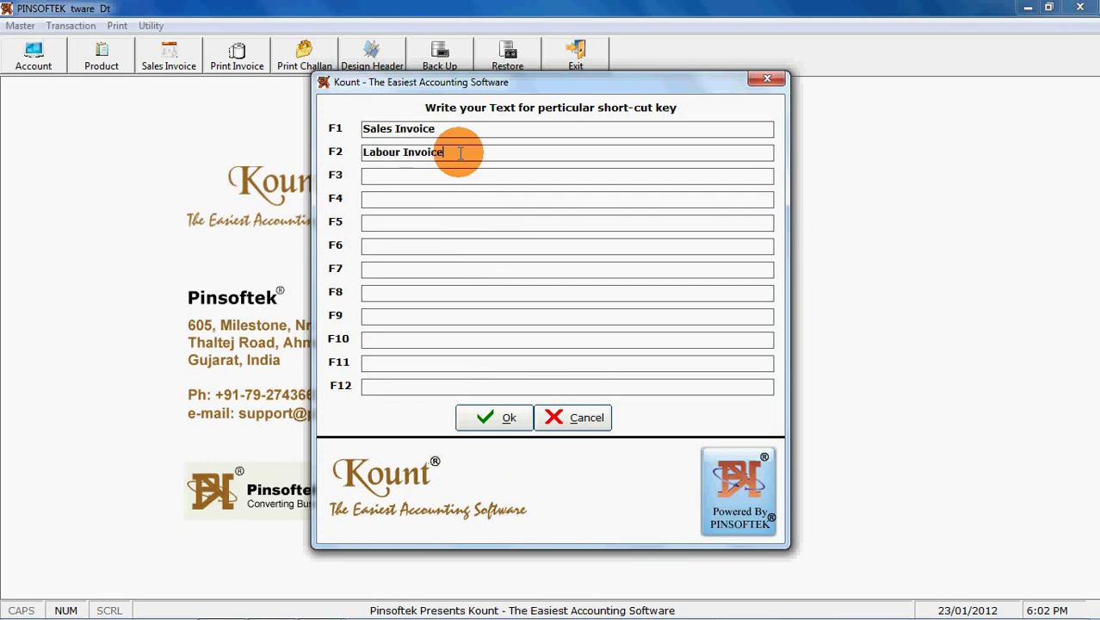
{"action": "left_click", "coordinate": [508, 413]}
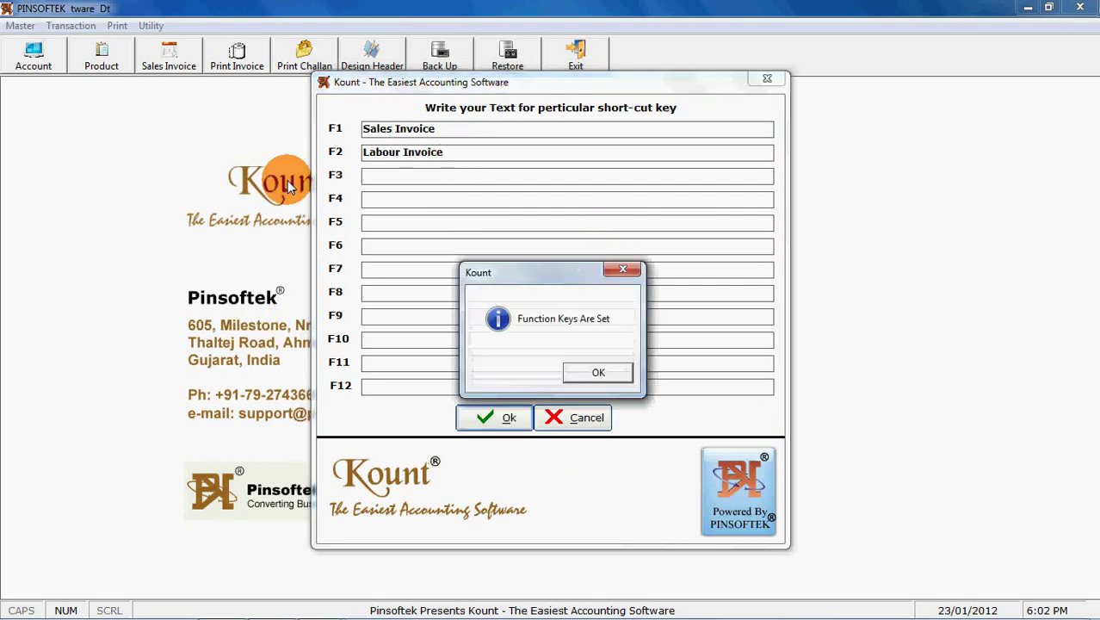
{"action": "left_click", "coordinate": [599, 372]}
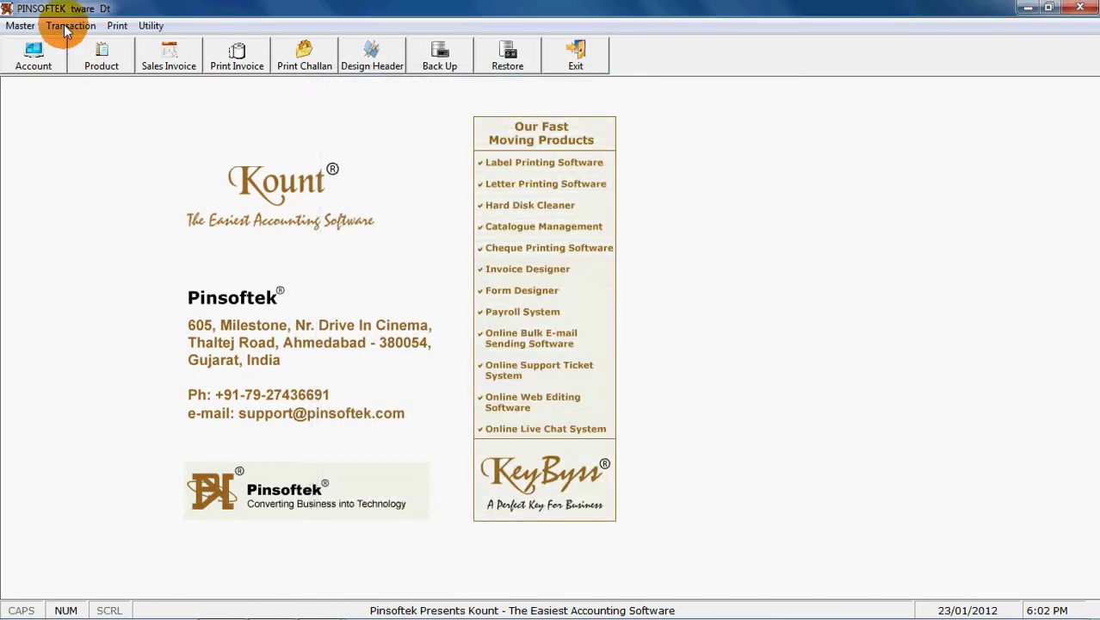
{"action": "left_click", "coordinate": [71, 25]}
{"action": "left_click", "coordinate": [75, 50]}
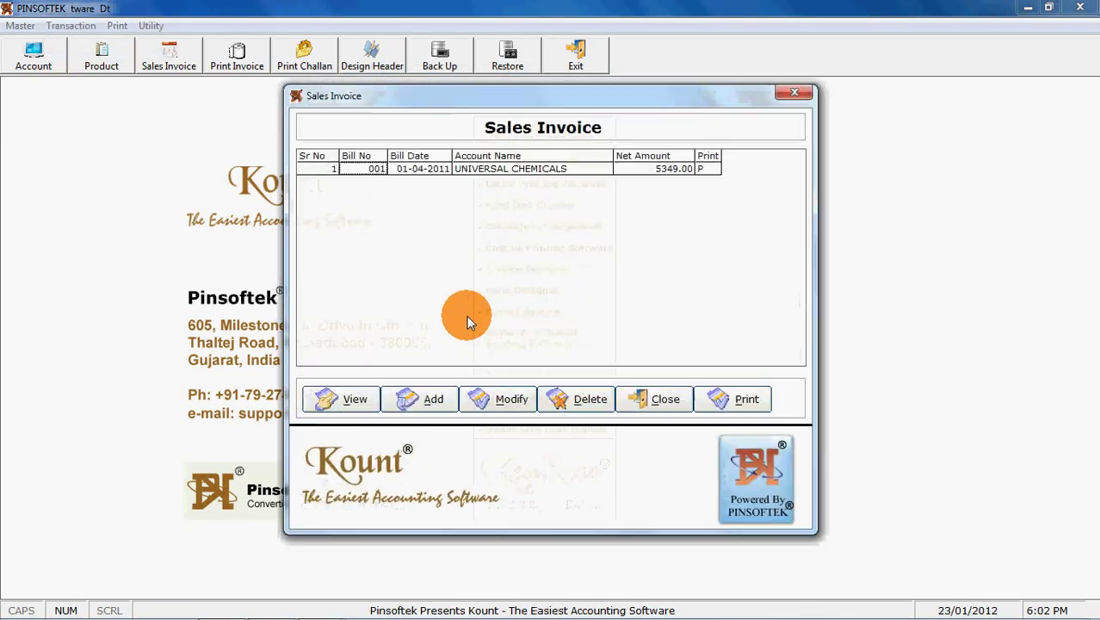
{"action": "left_click", "coordinate": [491, 396]}
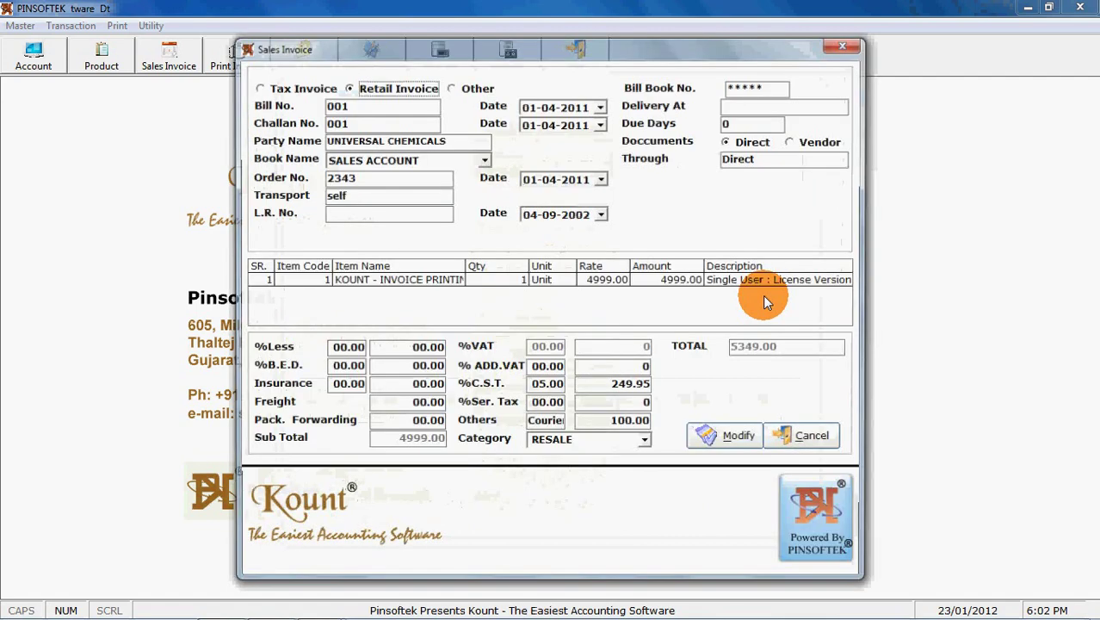
{"action": "left_click", "coordinate": [768, 279]}
{"action": "key", "text": "Return"}
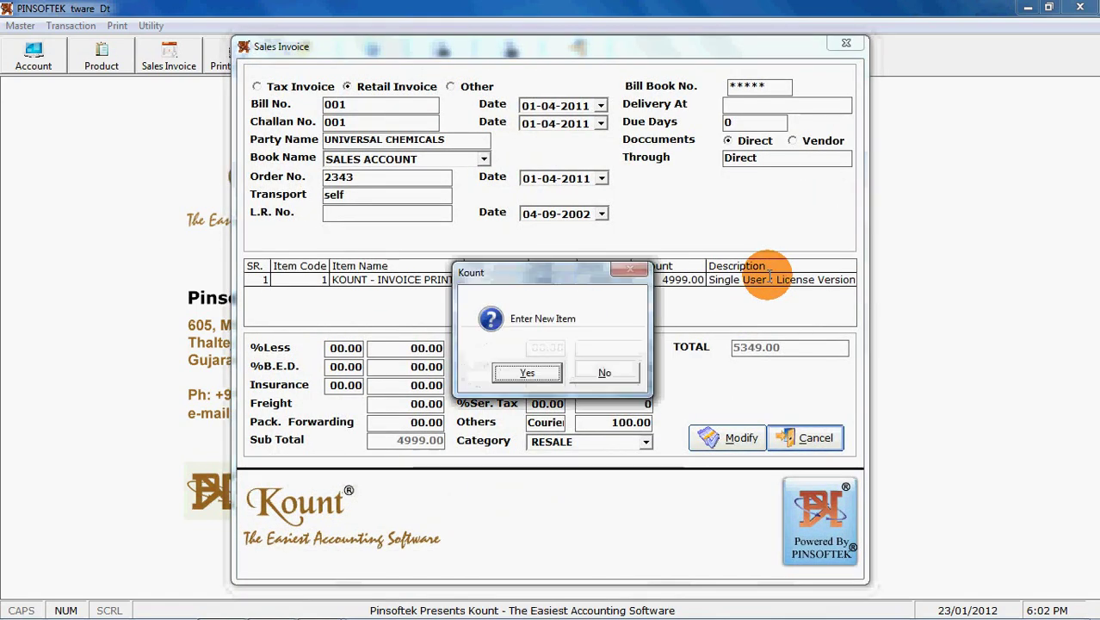
{"action": "key", "text": "Return"}
{"action": "key", "text": "Return"}
{"action": "key", "text": "Return"}
{"action": "key", "text": "Return"}
{"action": "key", "text": "Return"}
{"action": "type", "text": "Labour Invoice"}
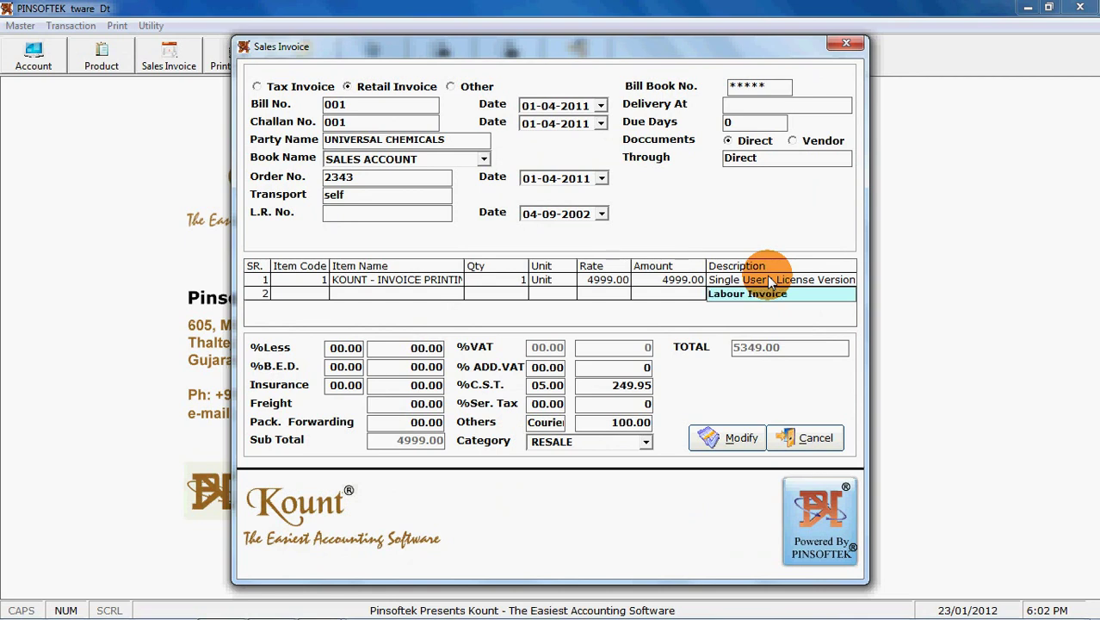
{"action": "key", "text": "Return"}
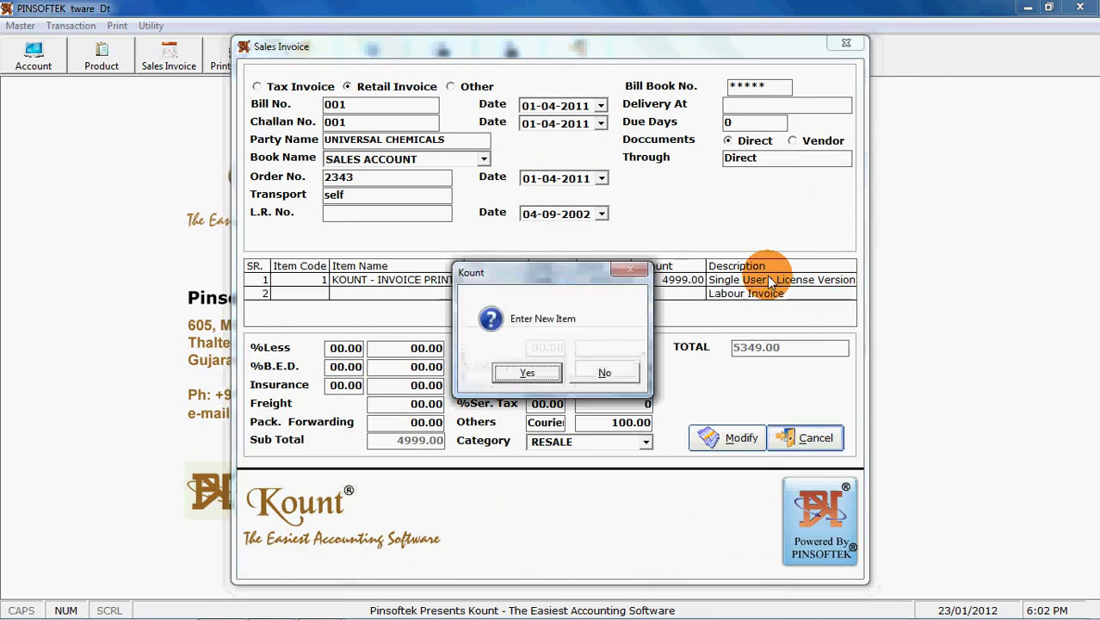
{"action": "key", "text": "n"}
{"action": "key", "text": "Escape"}
{"action": "key", "text": "y"}
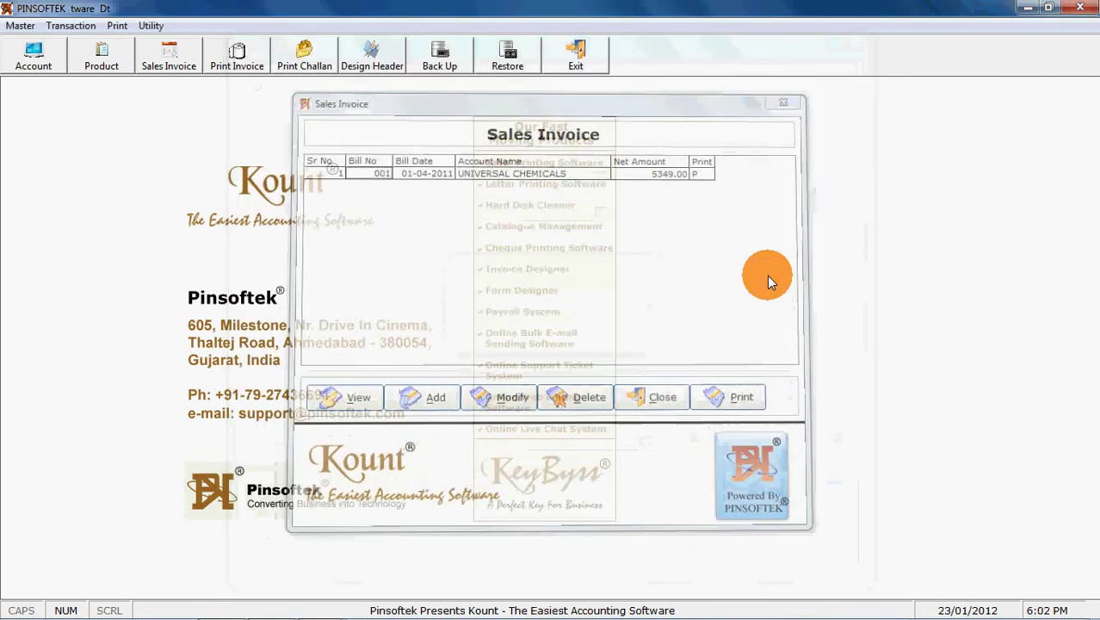
{"action": "key", "text": "Escape"}
{"action": "left_click", "coordinate": [153, 27]}
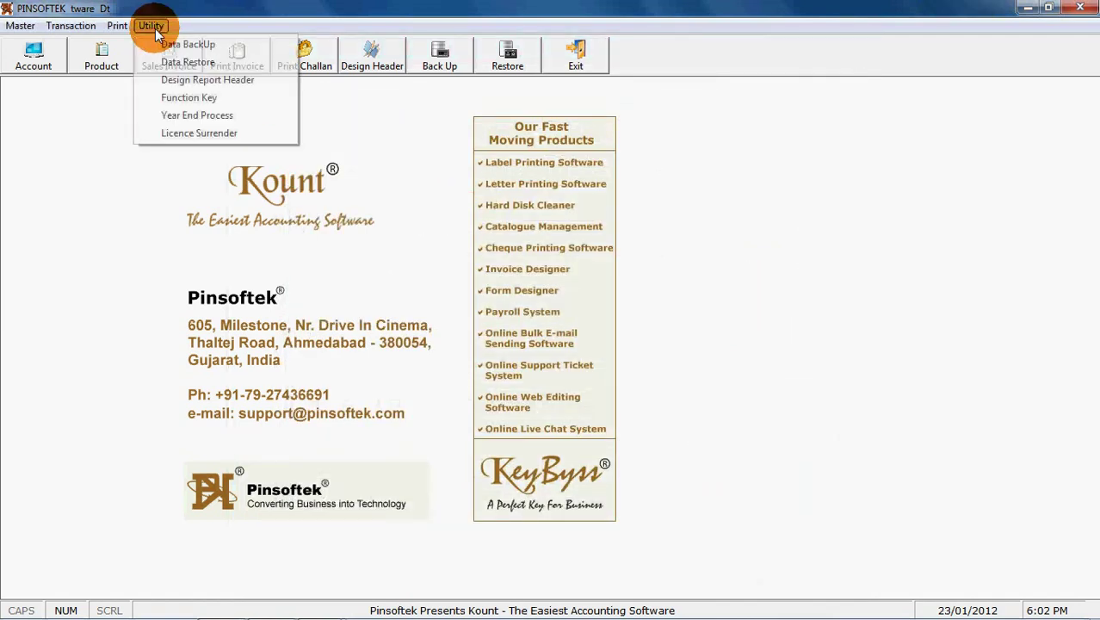
{"action": "left_click", "coordinate": [175, 116]}
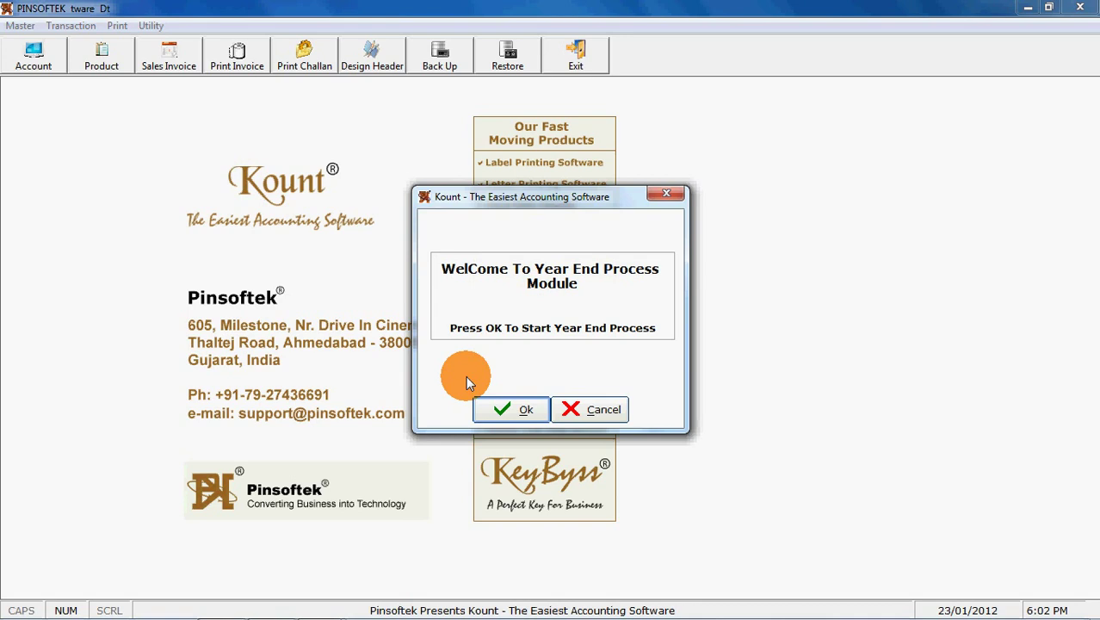
{"action": "left_click", "coordinate": [594, 410]}
{"action": "left_click", "coordinate": [152, 26]}
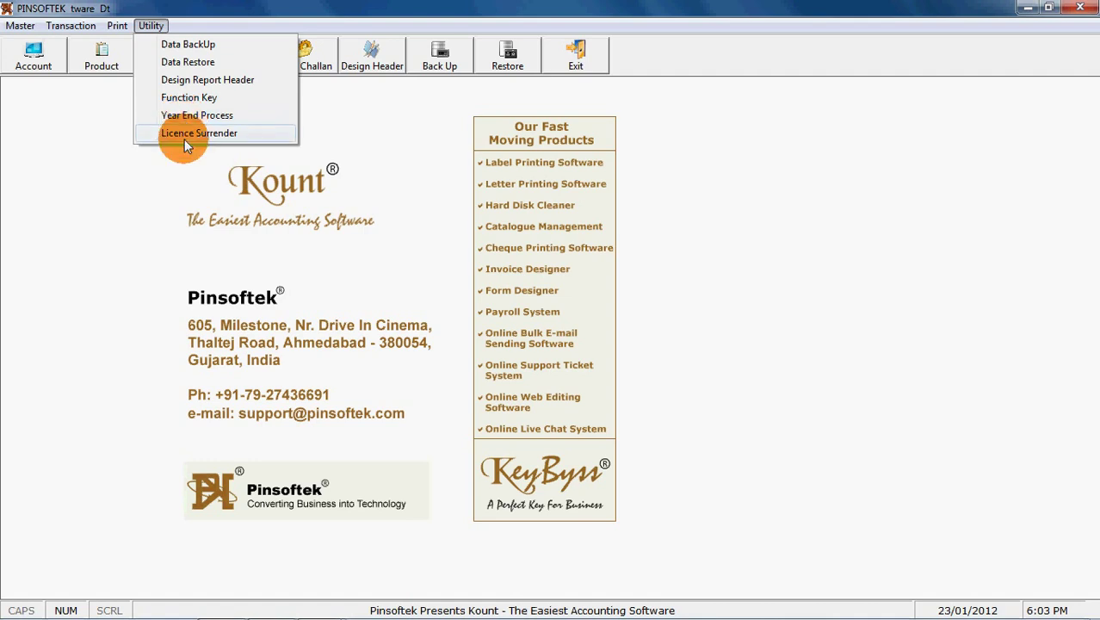
{"action": "left_click", "coordinate": [184, 139]}
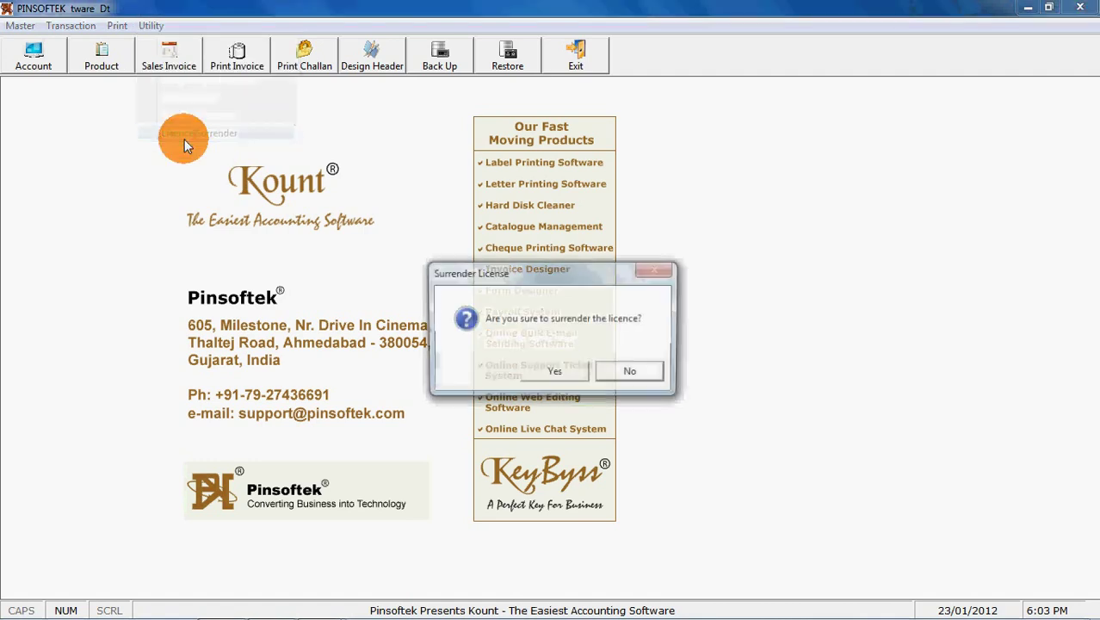
{"action": "left_click", "coordinate": [538, 371]}
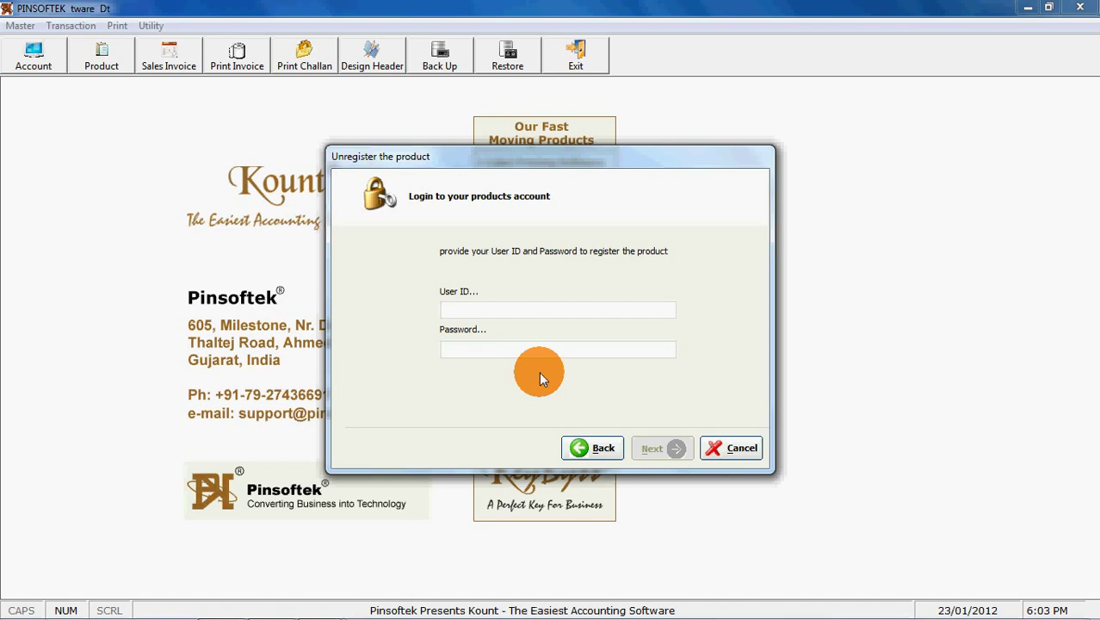
{"action": "left_click", "coordinate": [727, 453]}
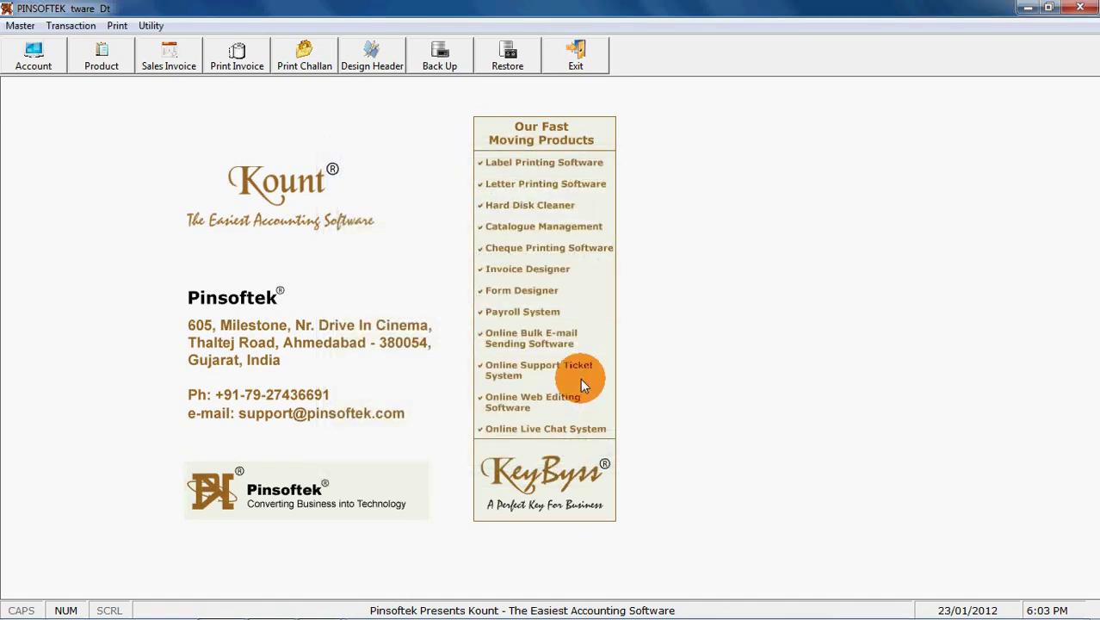